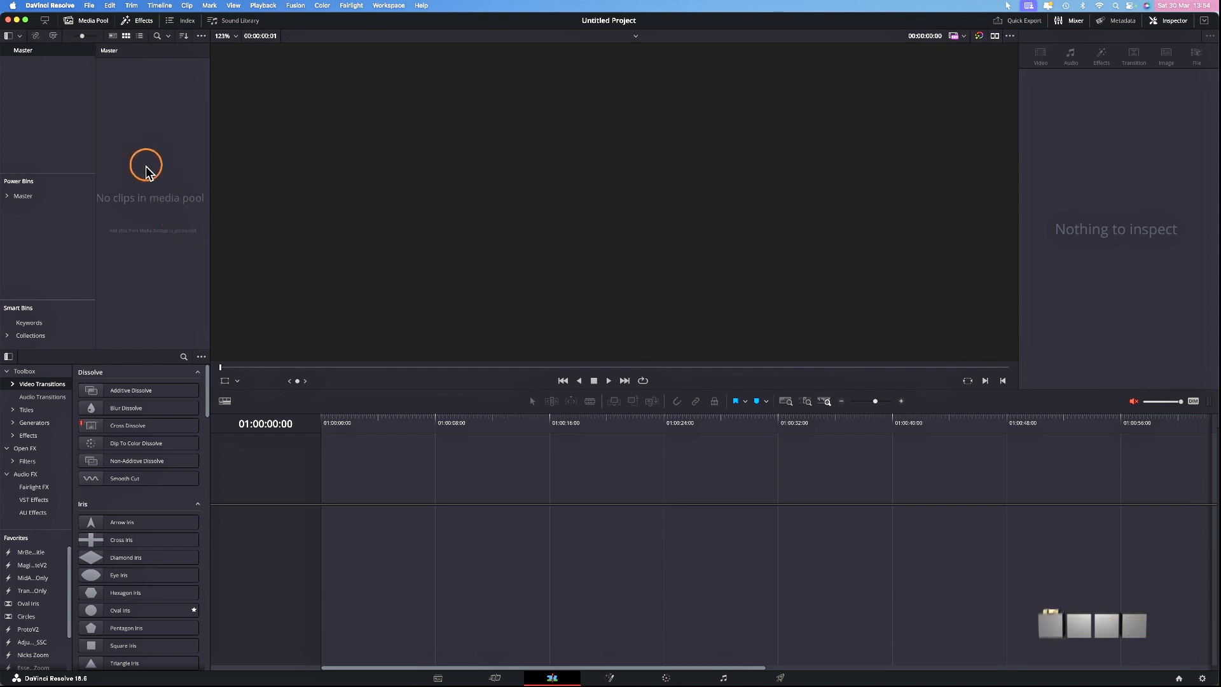
Step: Create a new Fusion composition in the media pool with a duration of 00:00:08:00
right_click(143, 141)
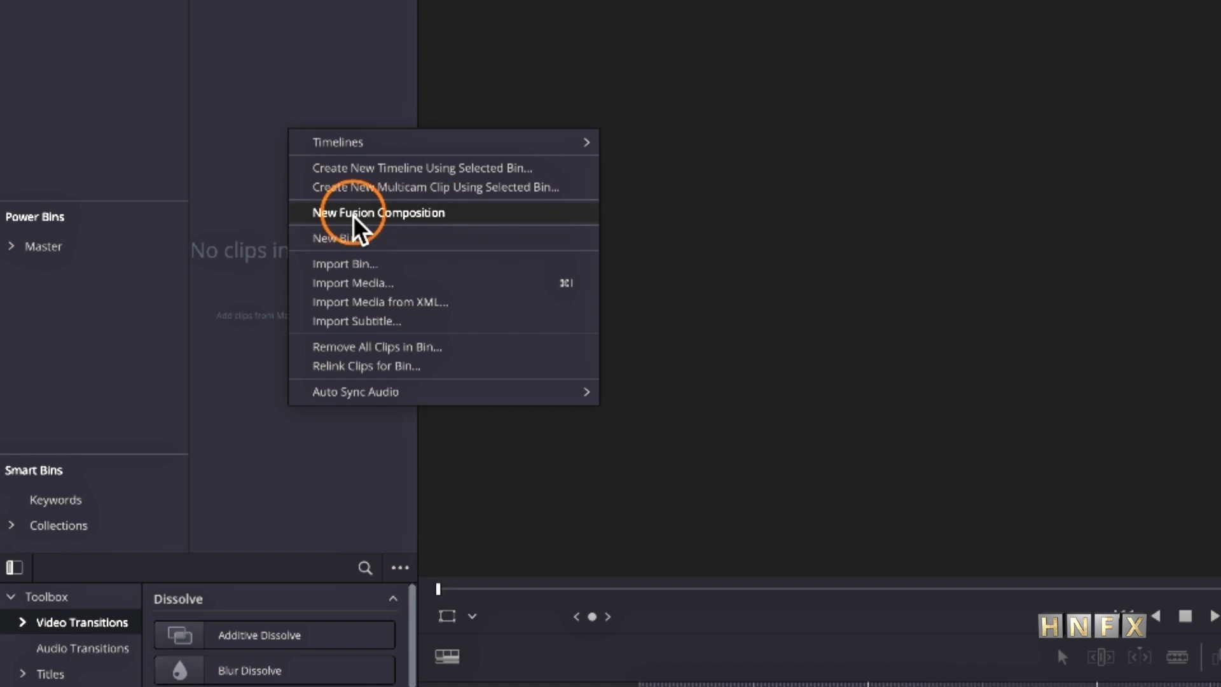
left_click(353, 215)
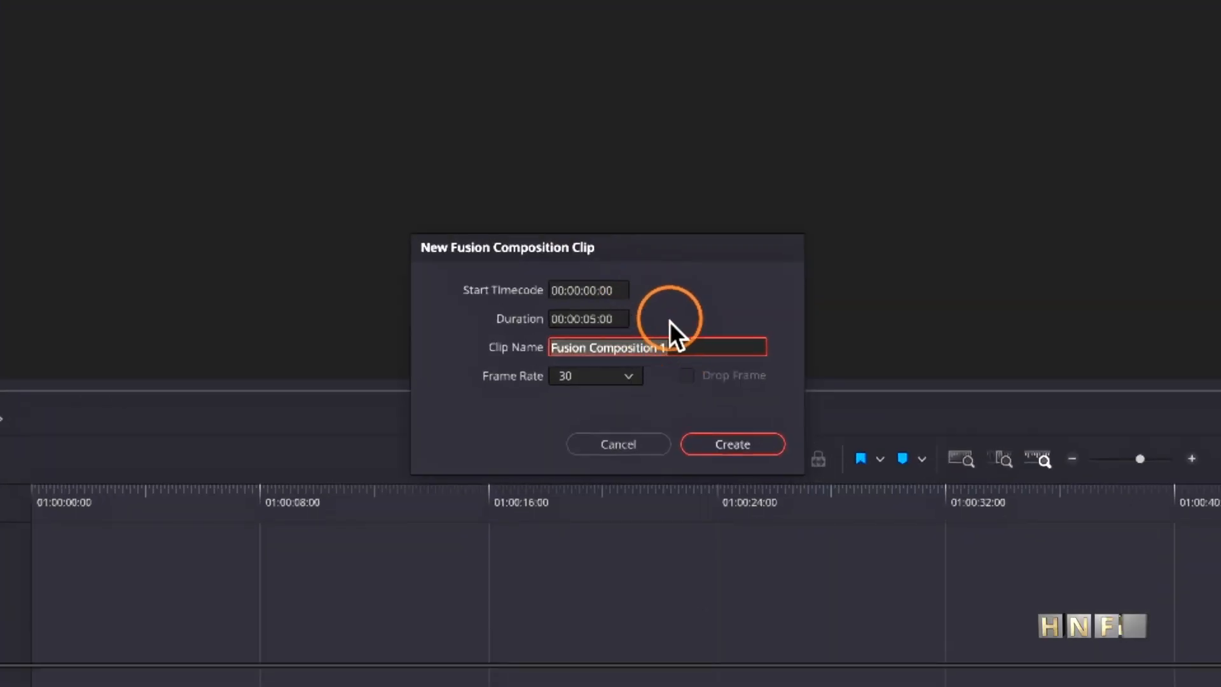
left_click(613, 319)
left_click(598, 317)
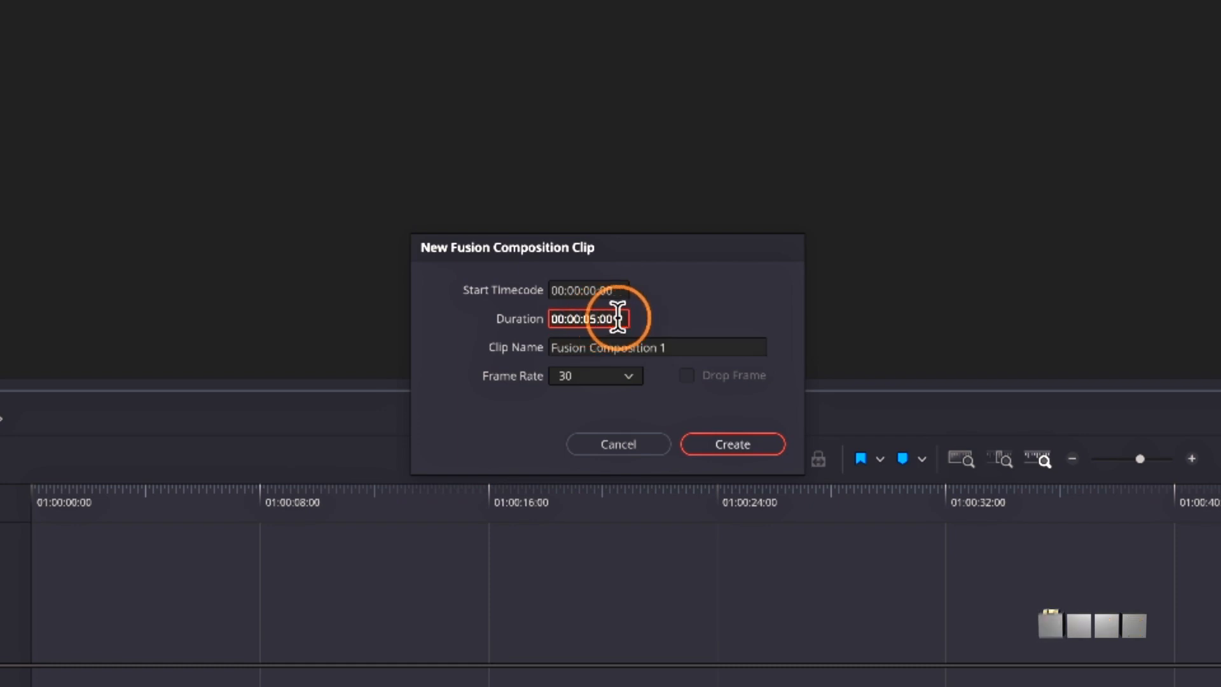
key("BackSpace")
type("8")
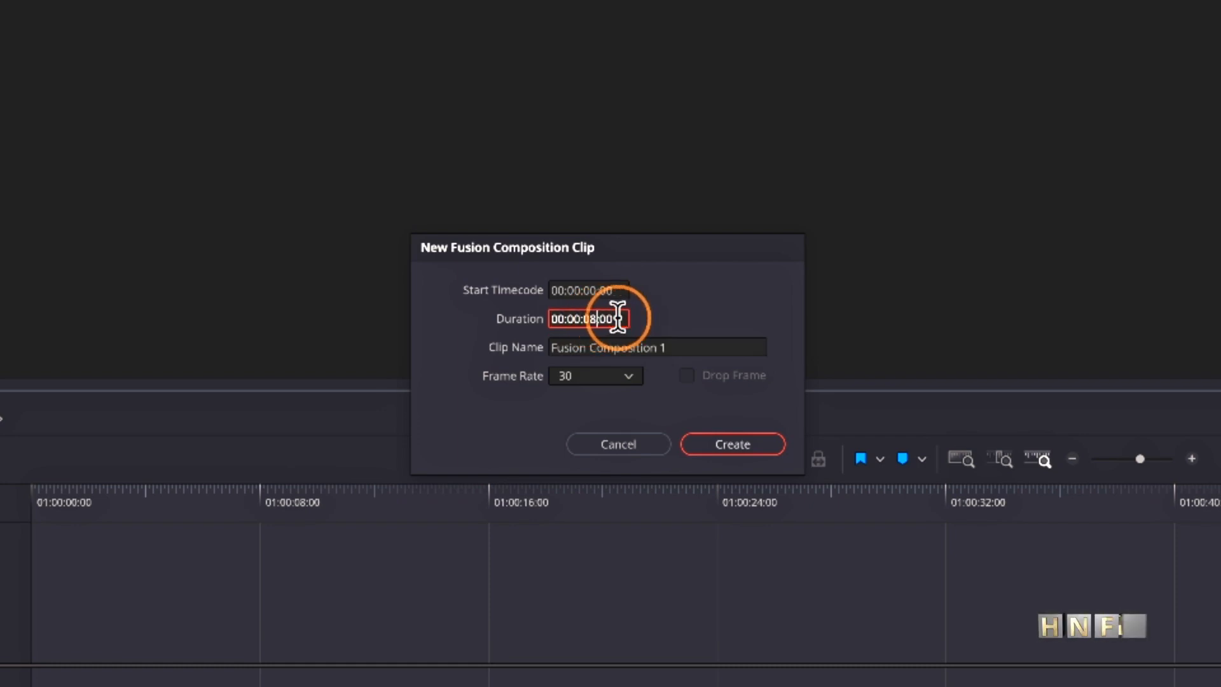
left_click(720, 445)
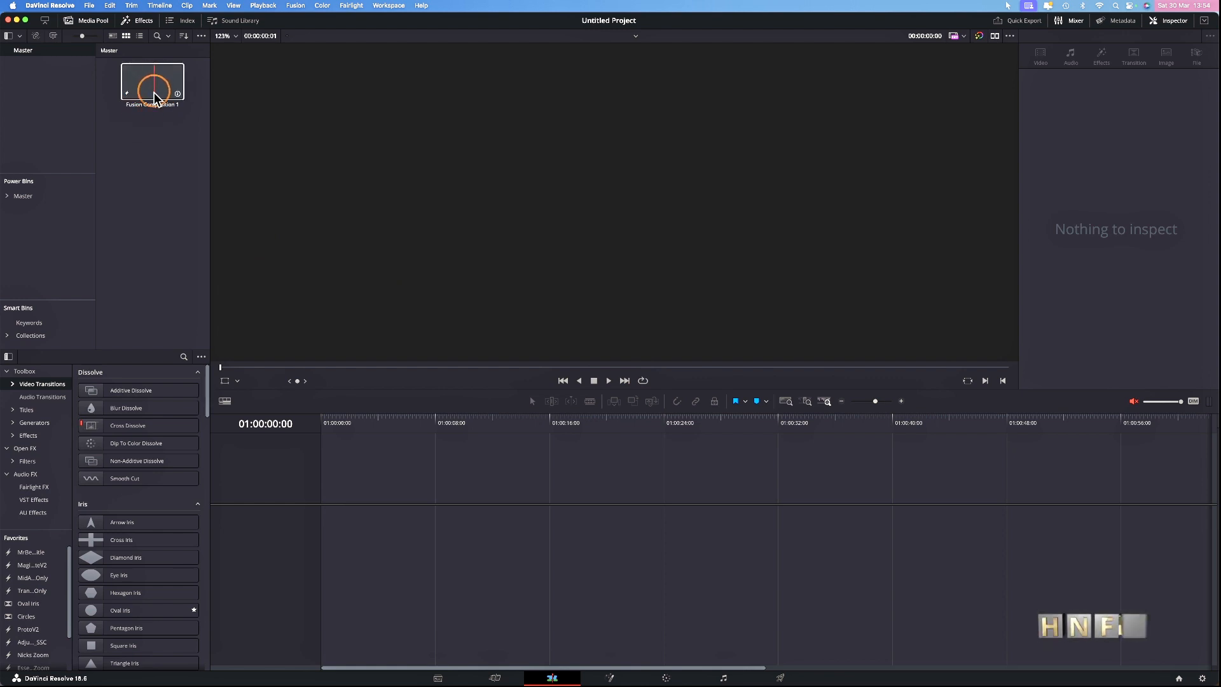
Step: Open the new composition for node editing and connect a Background node to MediaOut, aligning both in a row
double_click(145, 87)
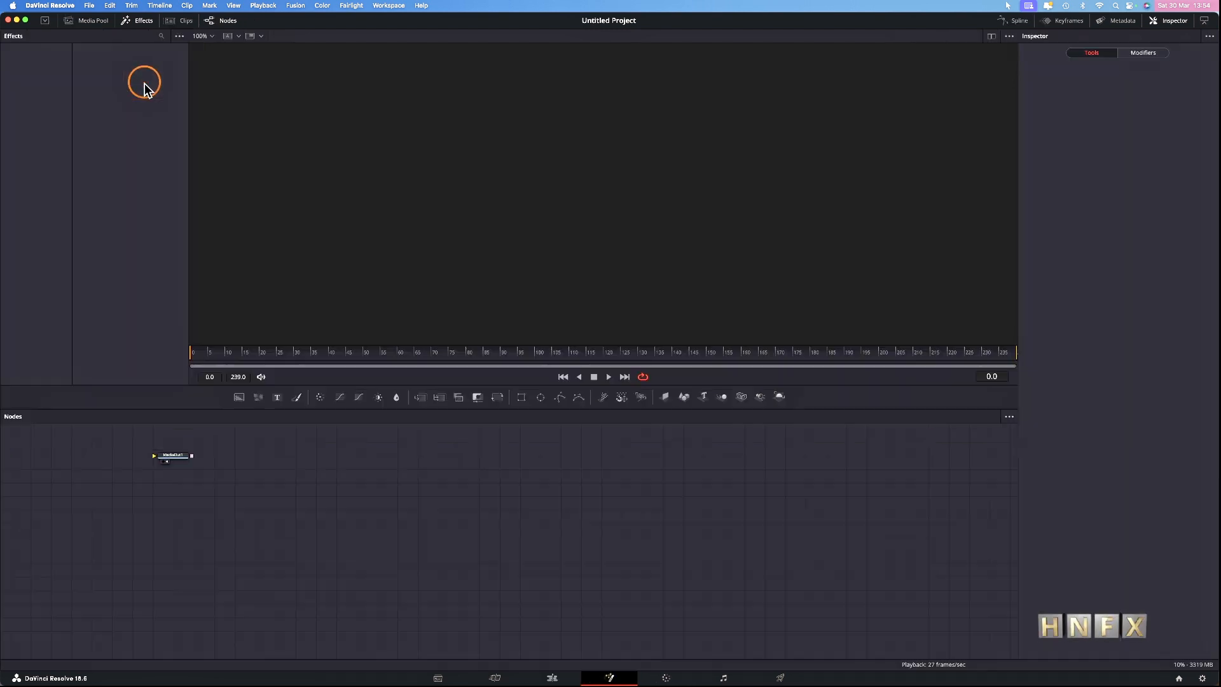
left_click_drag(180, 465, 734, 598)
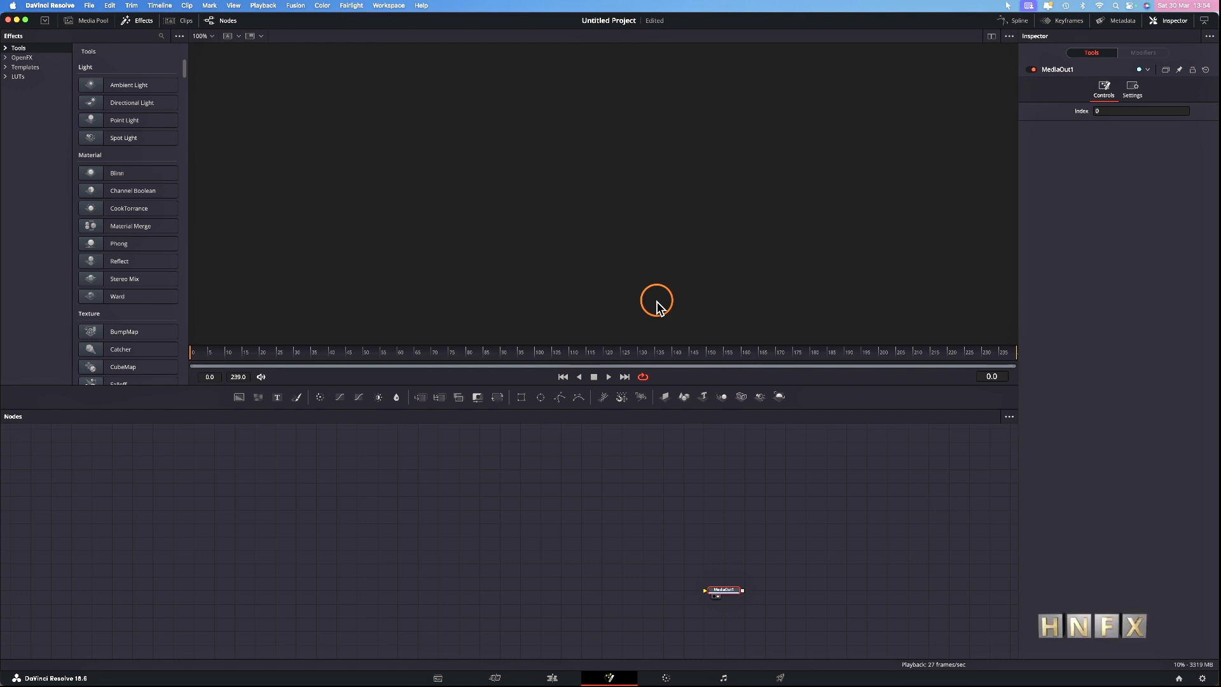
left_click(457, 469)
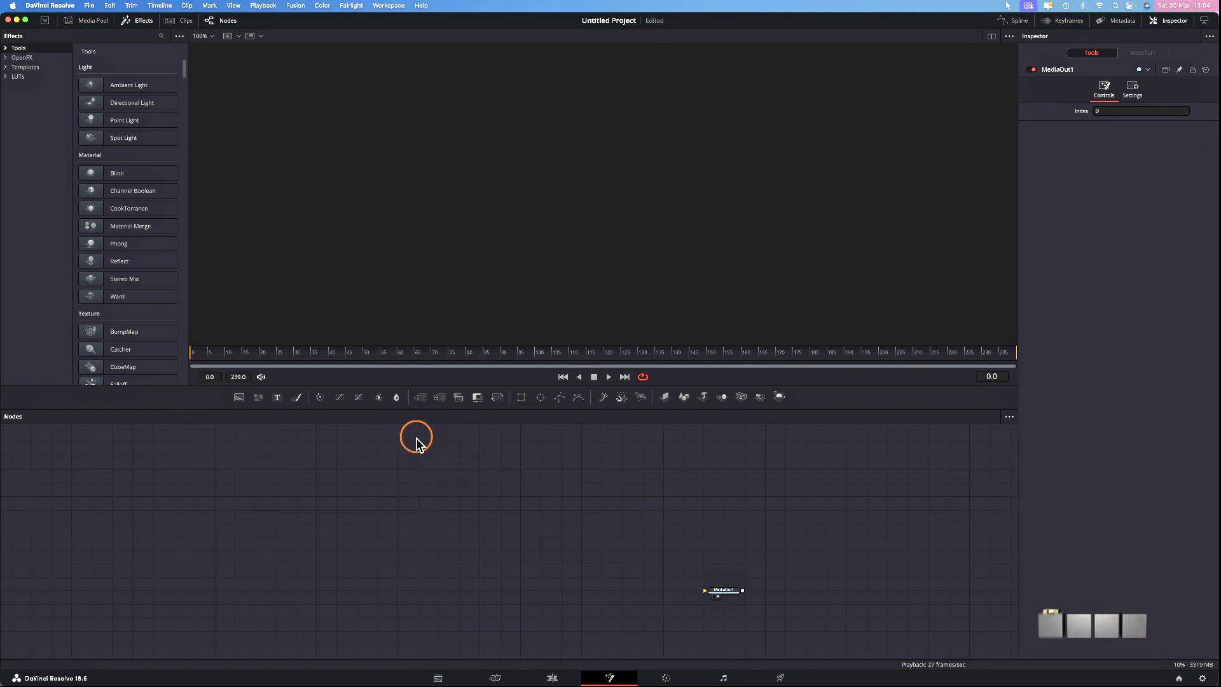
left_click_drag(239, 397, 700, 589)
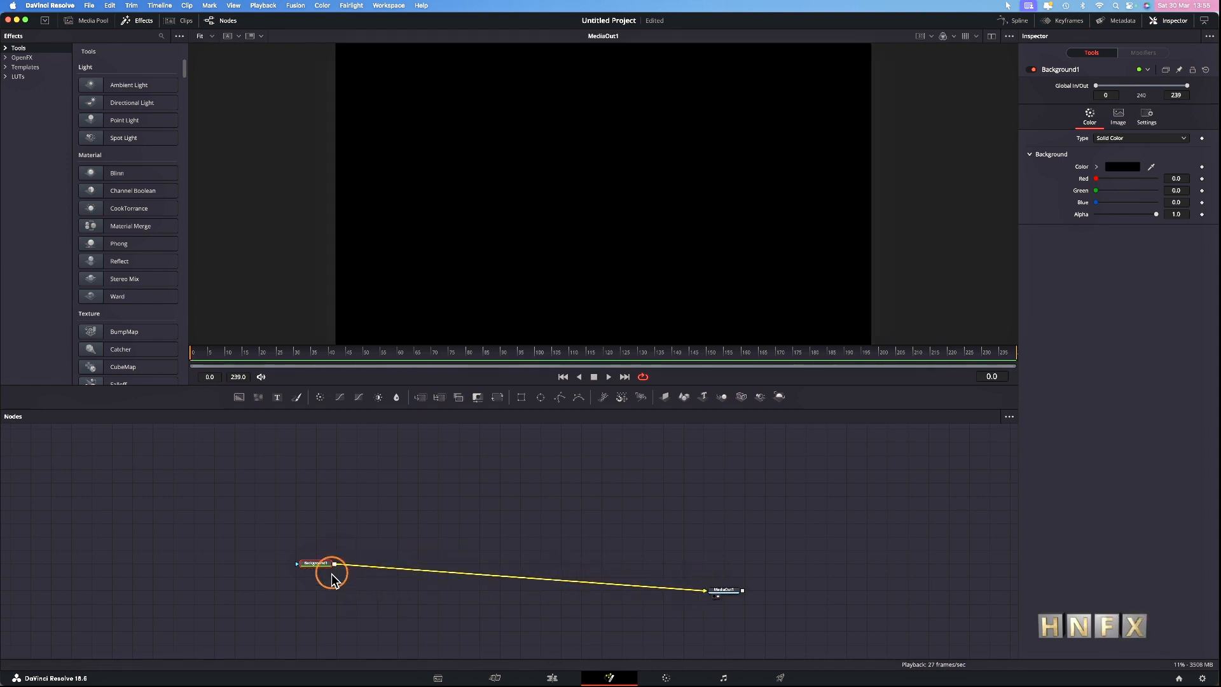
left_click_drag(321, 571, 301, 597)
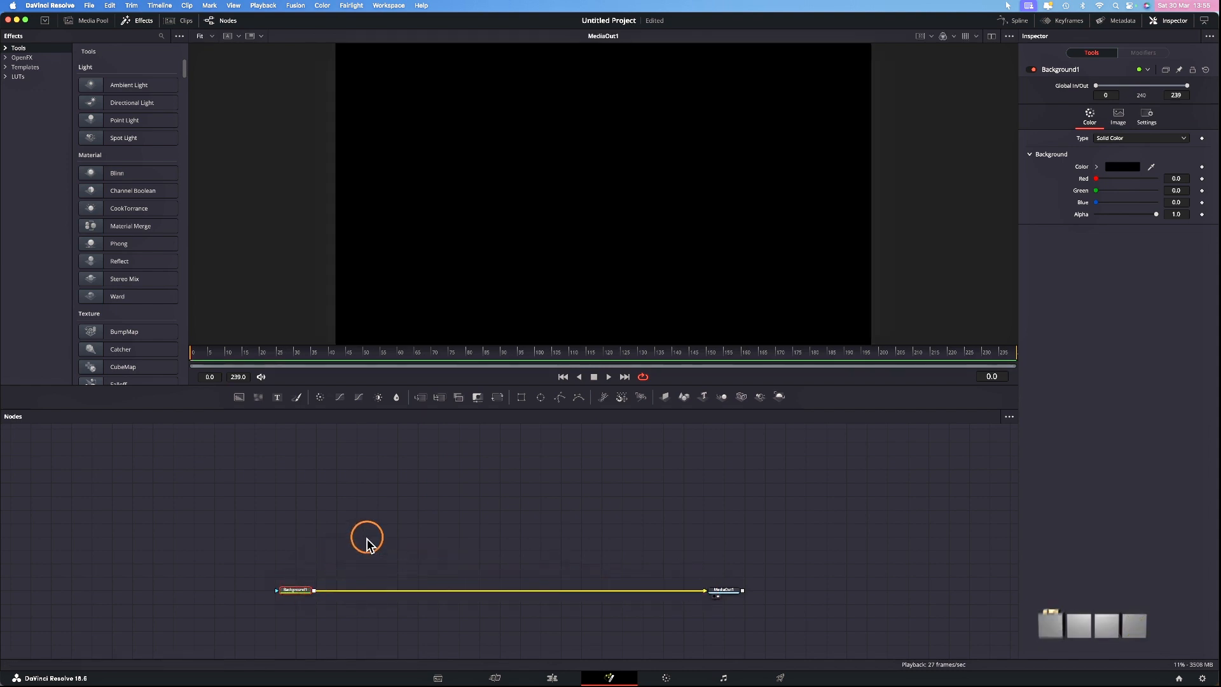
Step: Add a pEmitter feeding a pRender above the main chain, and merge the pRender output over the Background
left_click(415, 515)
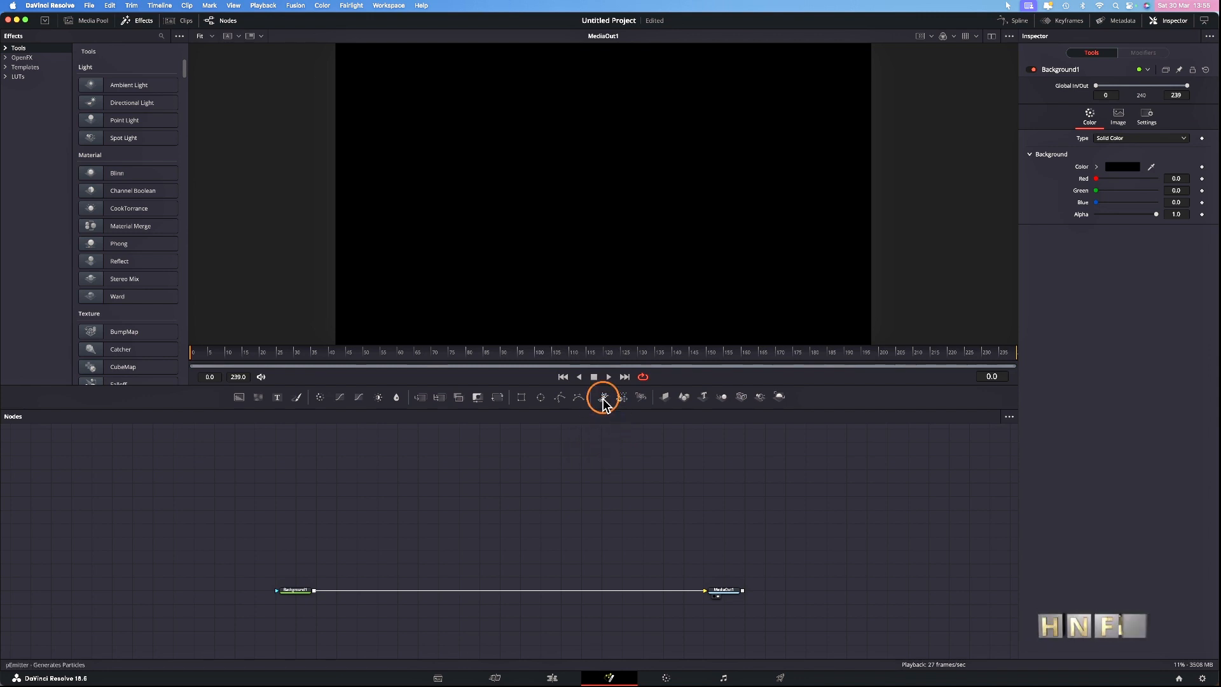
left_click(600, 440)
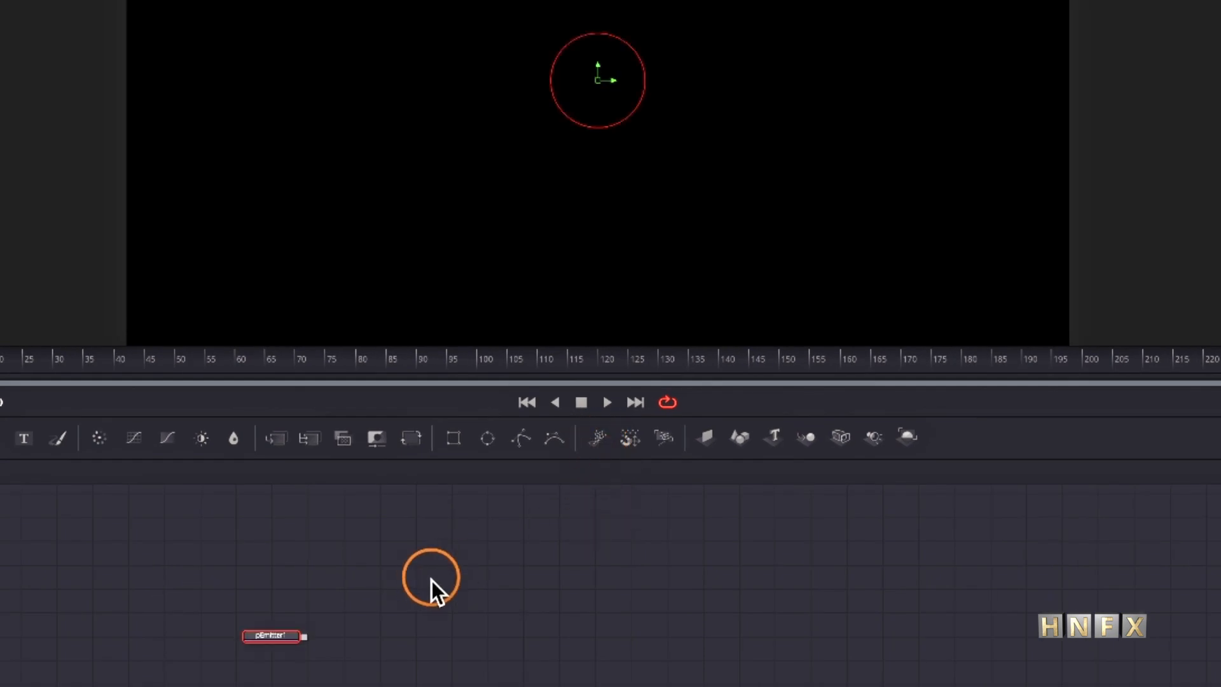
left_click(667, 441)
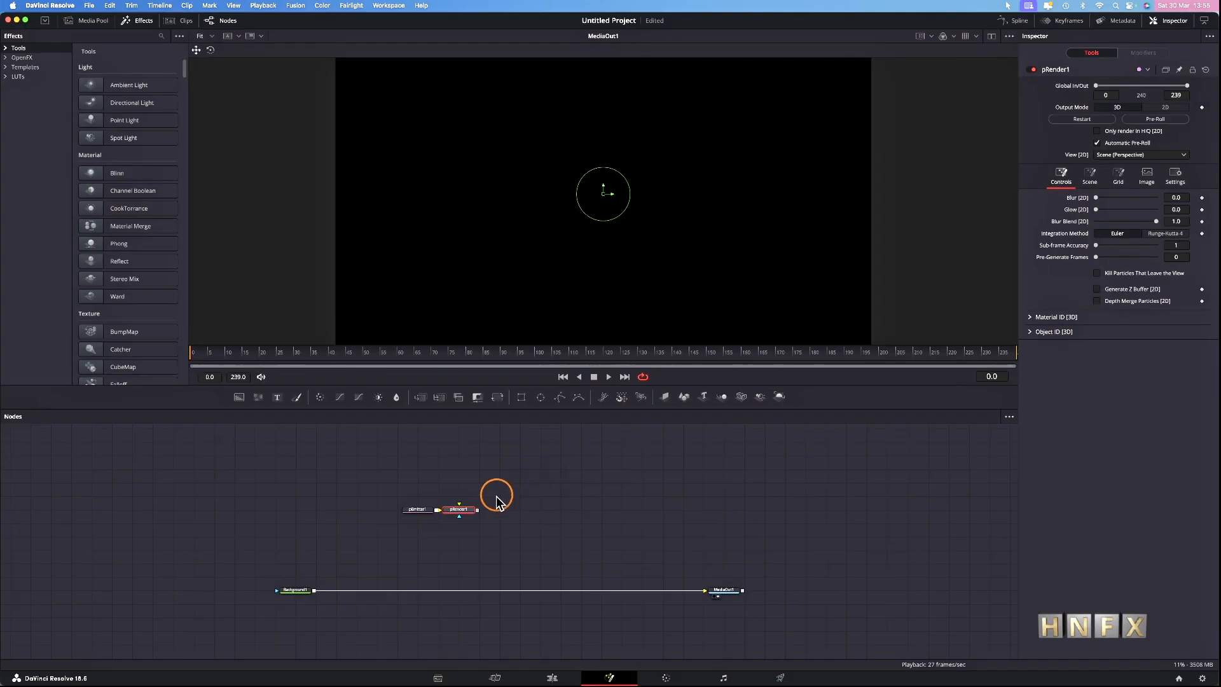
mouse_move(463, 517)
left_mouse_down()
mouse_move(503, 516)
mouse_move(439, 514)
mouse_move(464, 495)
mouse_move(482, 515)
left_mouse_up()
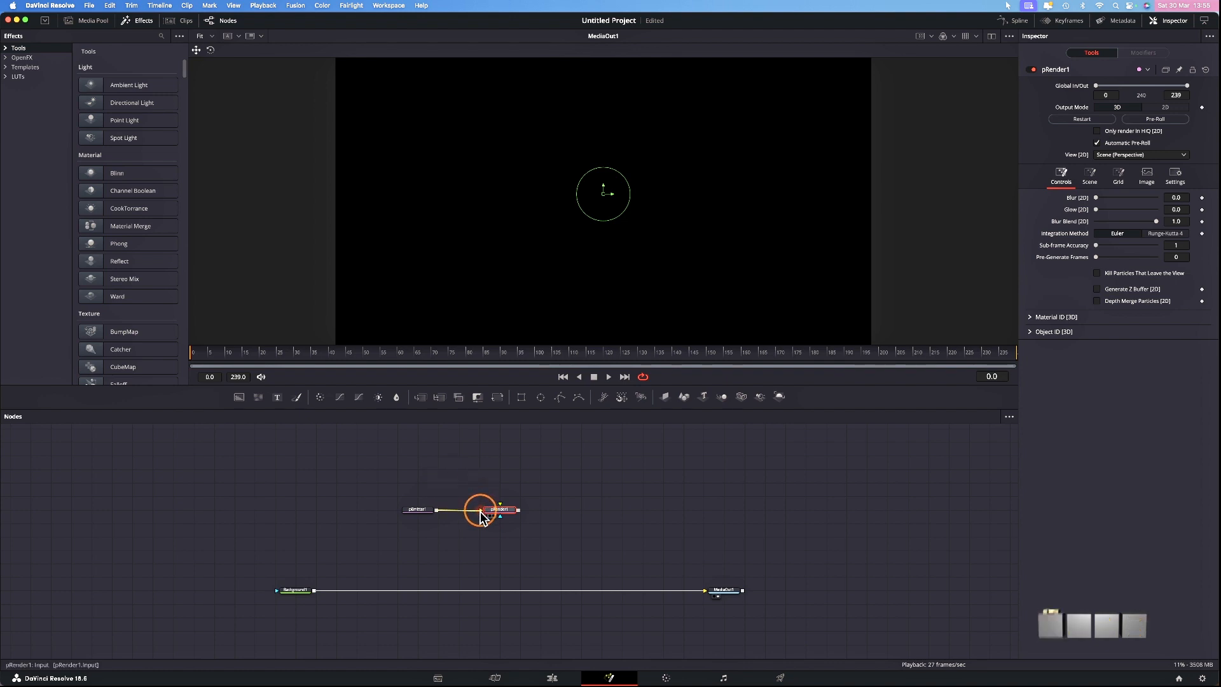
left_click_drag(519, 511, 314, 590)
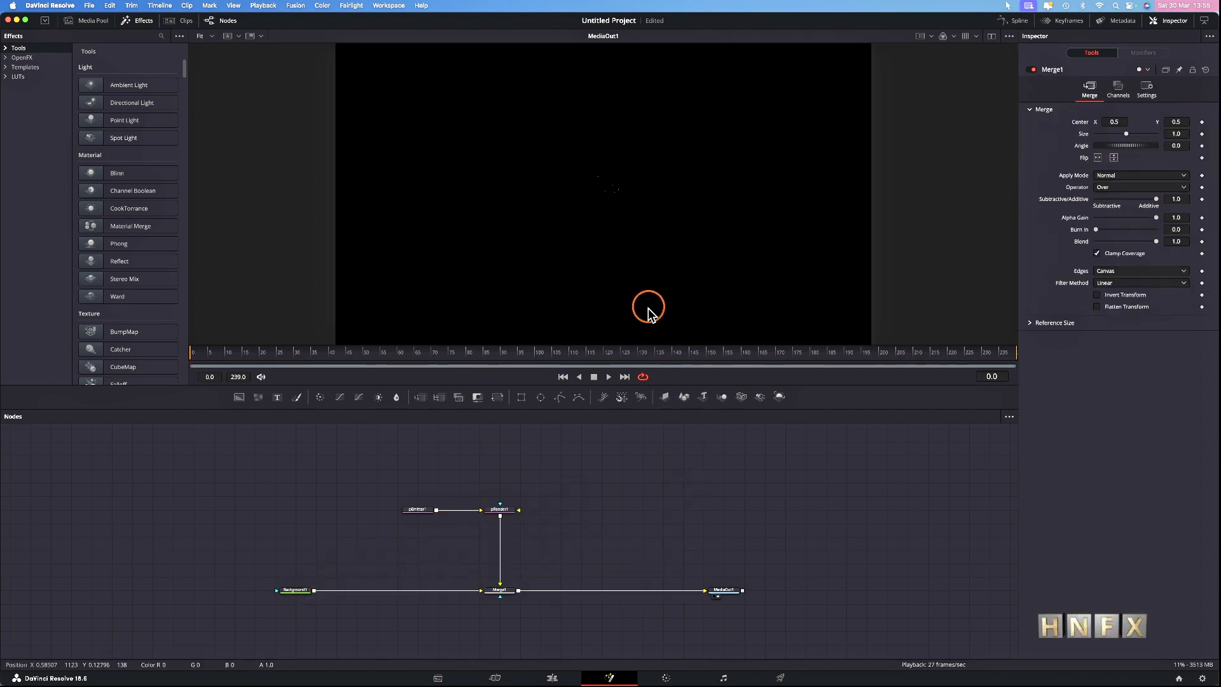
Step: Examine the emitted particles in the viewer up close and between frames 0 and 10
scroll(646, 271, "up", 5)
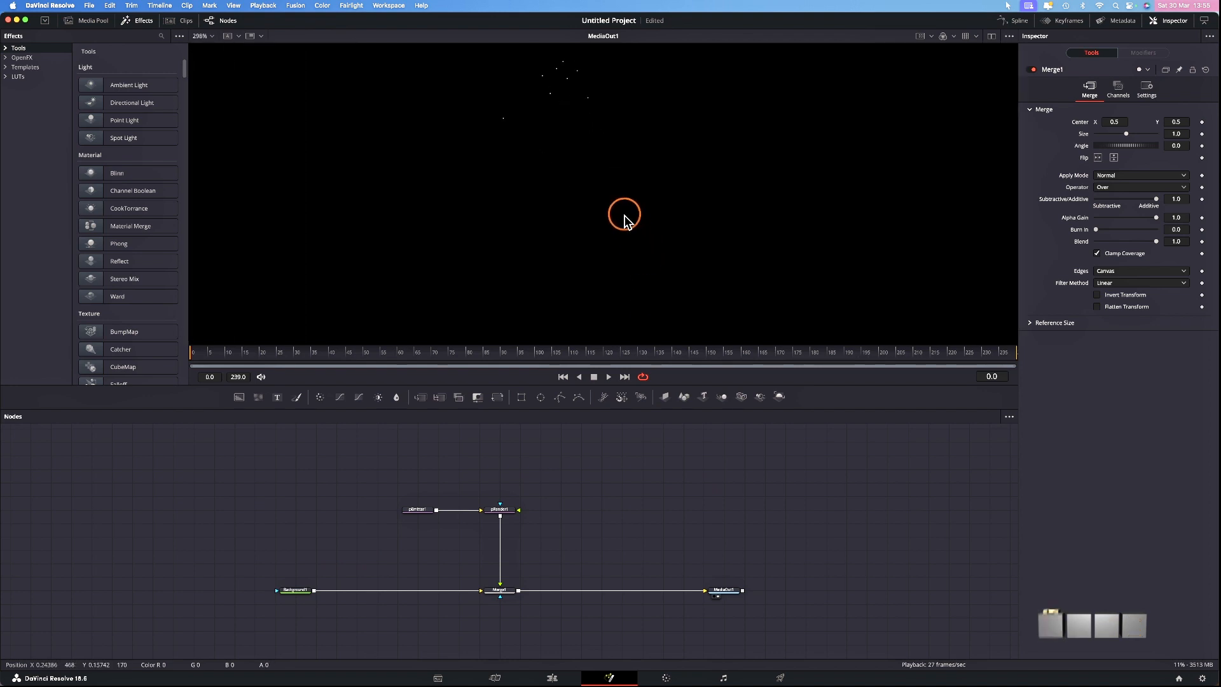
scroll(624, 217, "up", 3)
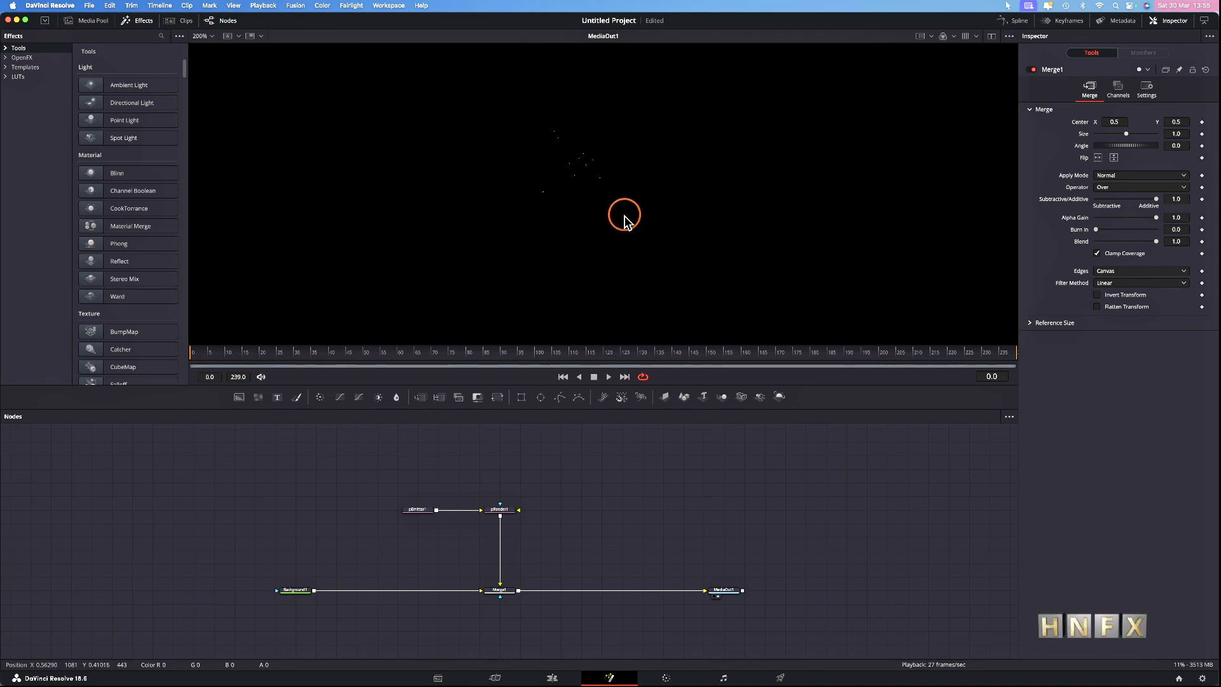
scroll(625, 217, "down", 5)
scroll(624, 216, "up", 1)
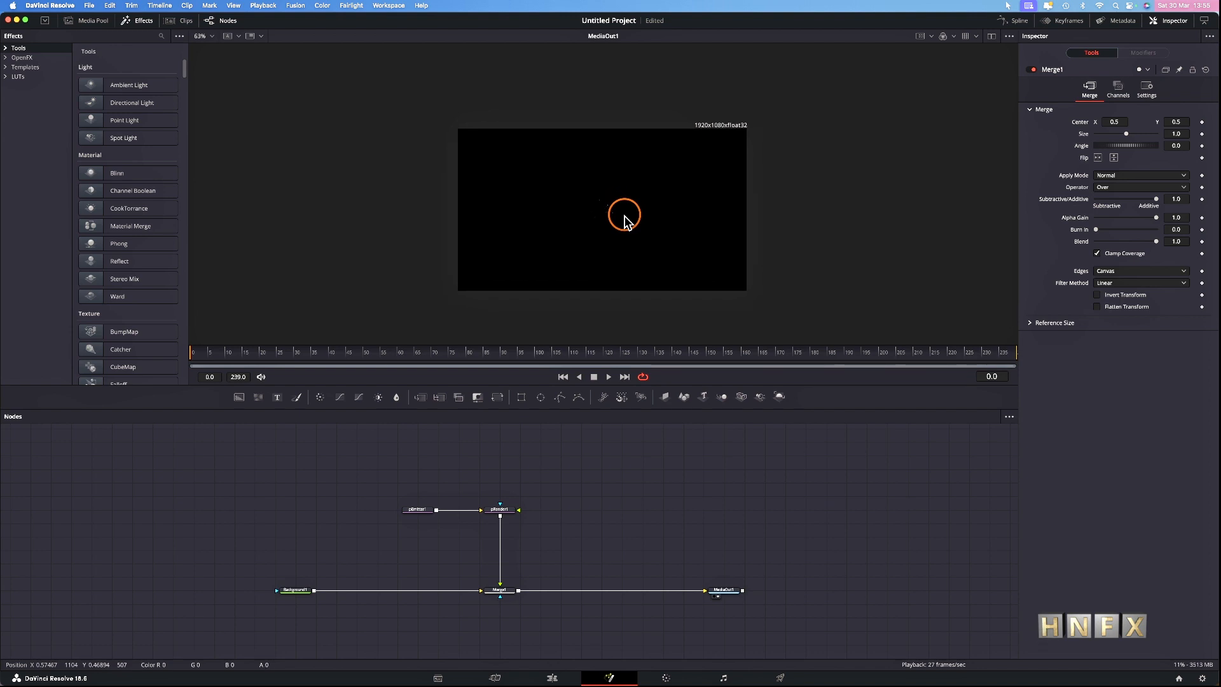
scroll(624, 217, "up", 2)
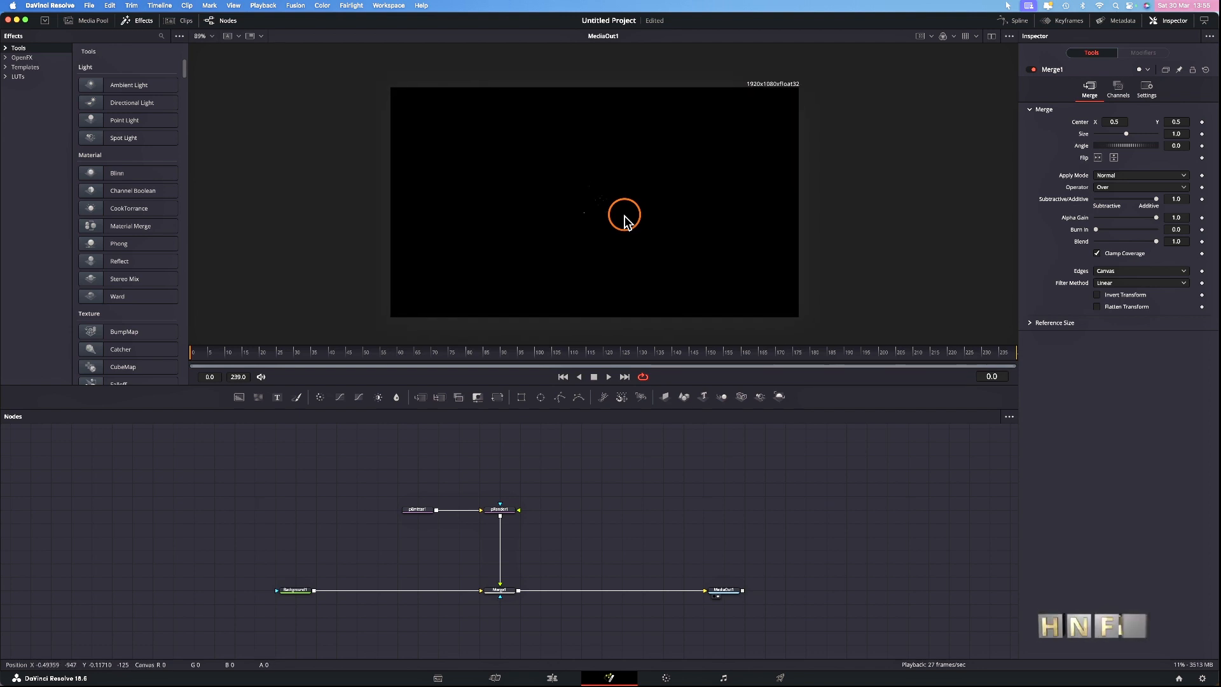
scroll(624, 216, "up", 1)
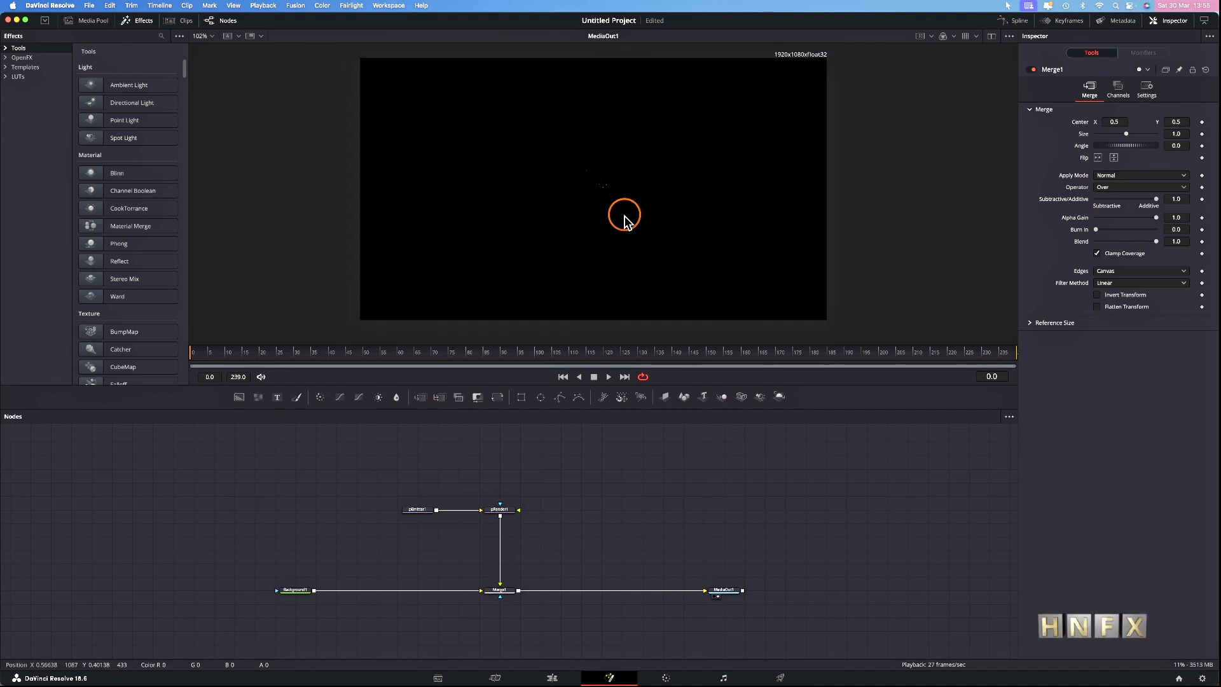
scroll(624, 216, "down", 1)
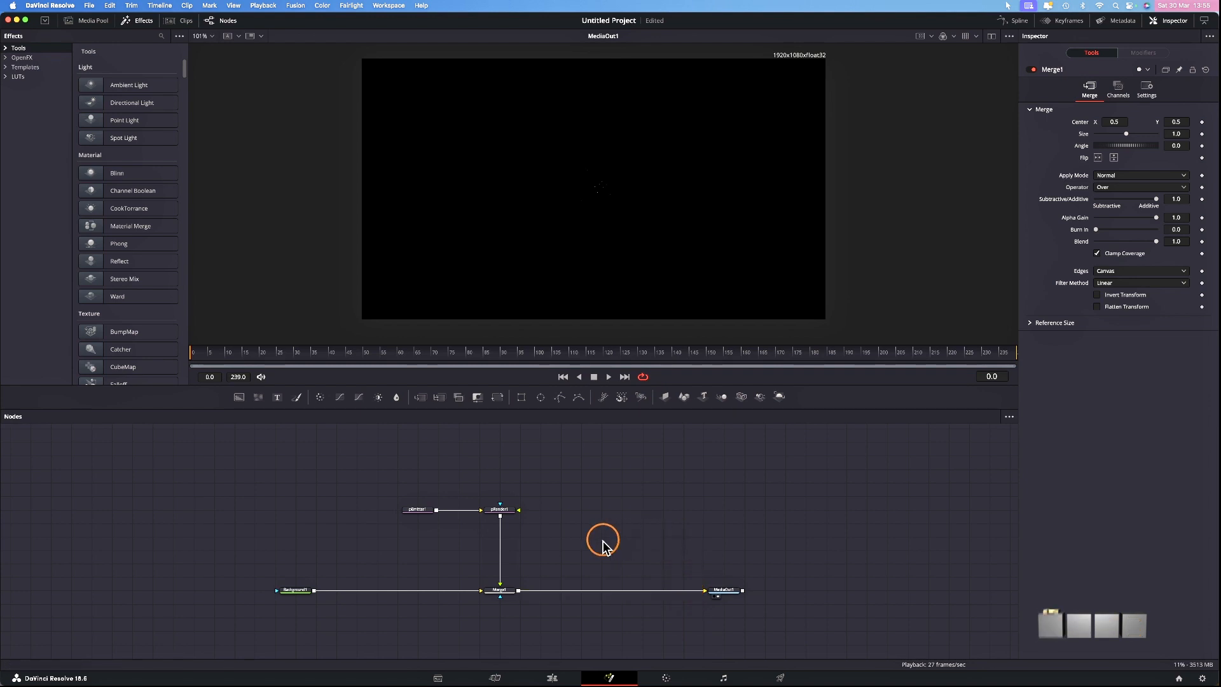
left_click(415, 509)
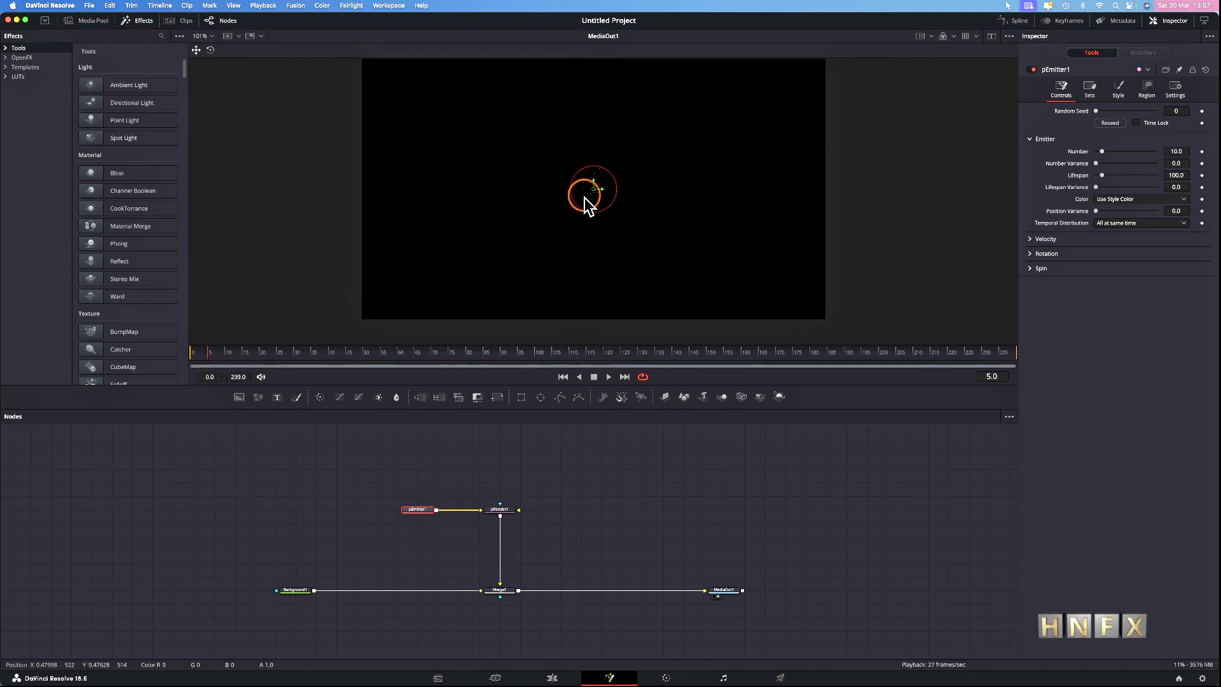
left_click(225, 353)
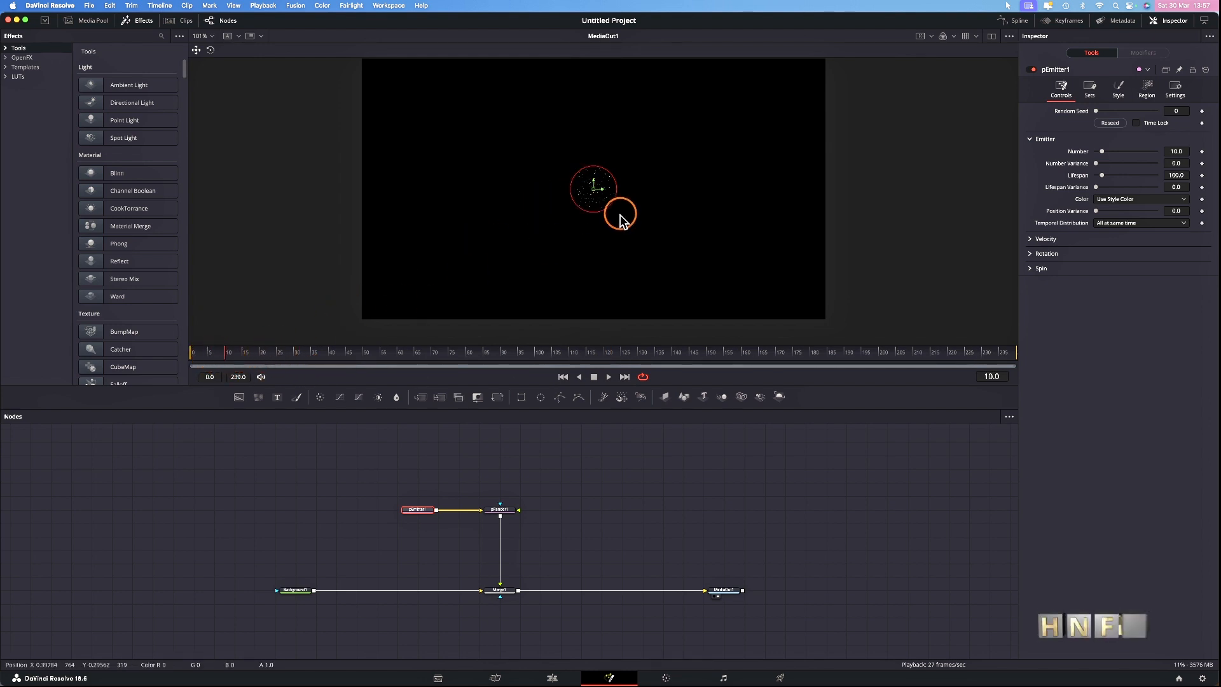
left_click_drag(225, 354, 189, 356)
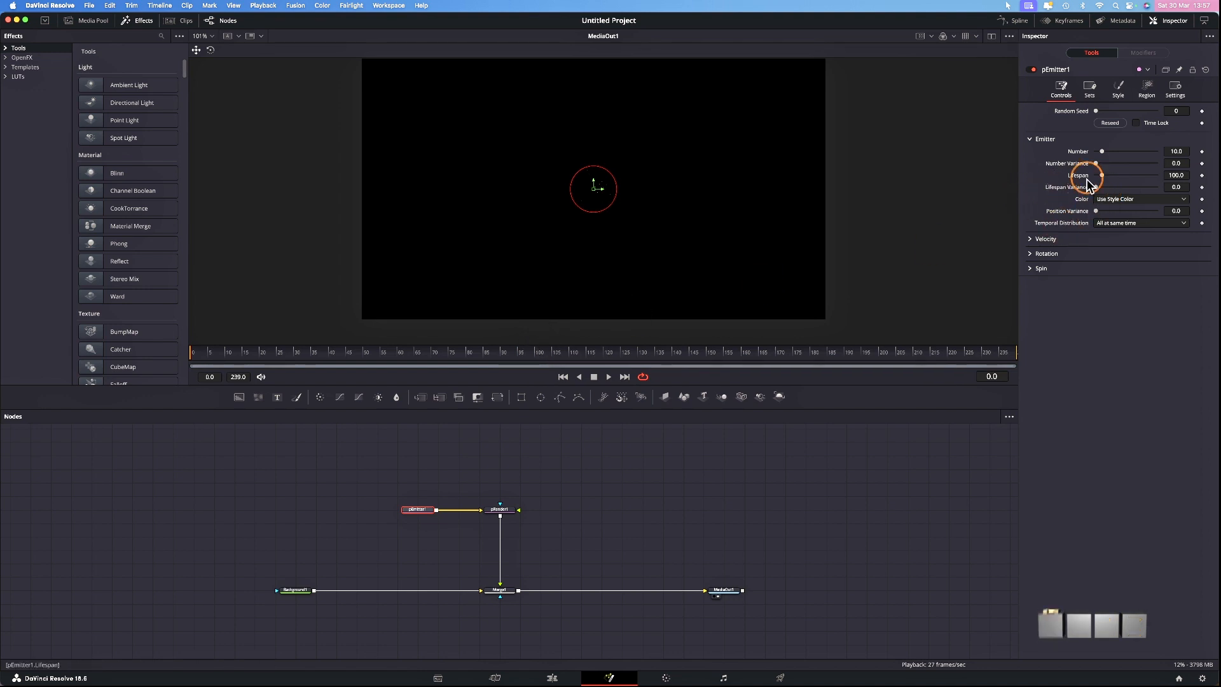
Step: Set the pEmitter's particle style to Bitmap
left_click(1118, 92)
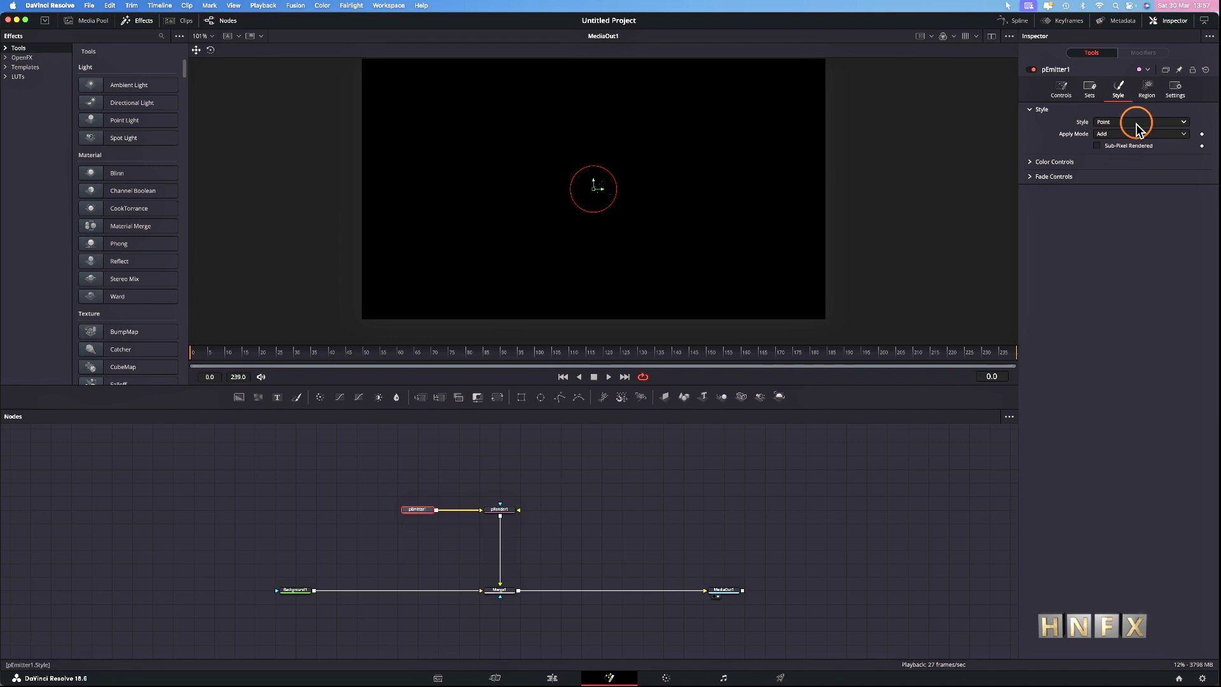
left_click(1167, 124)
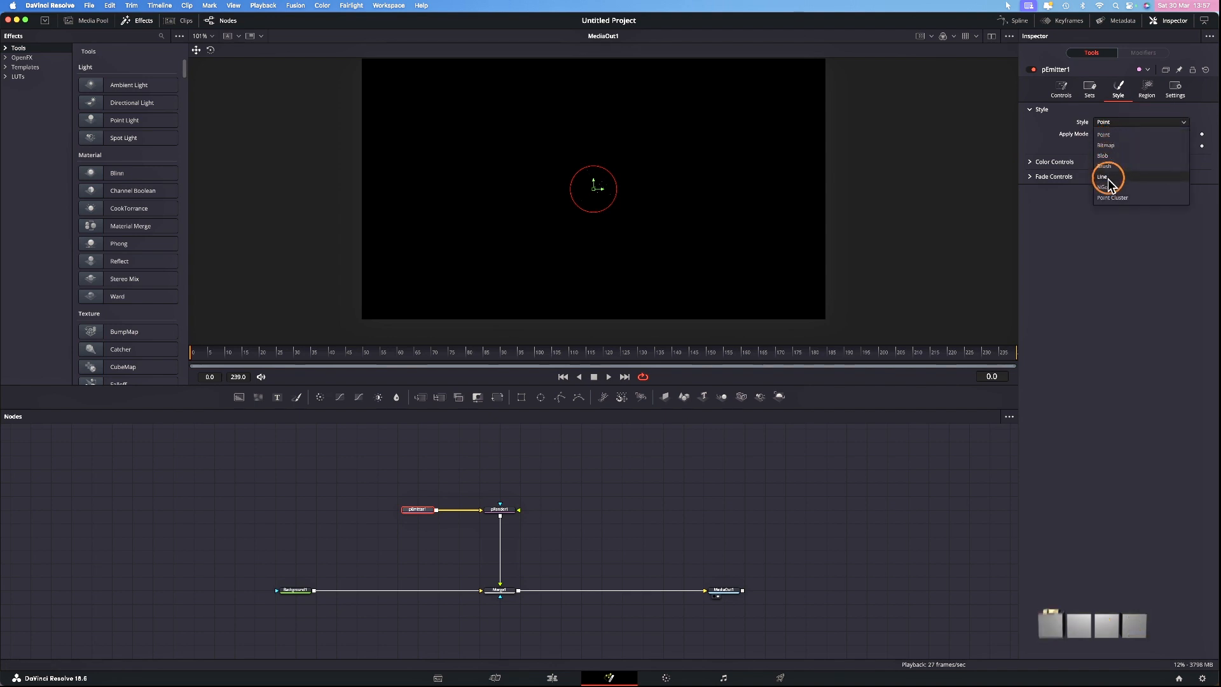
left_click(1110, 146)
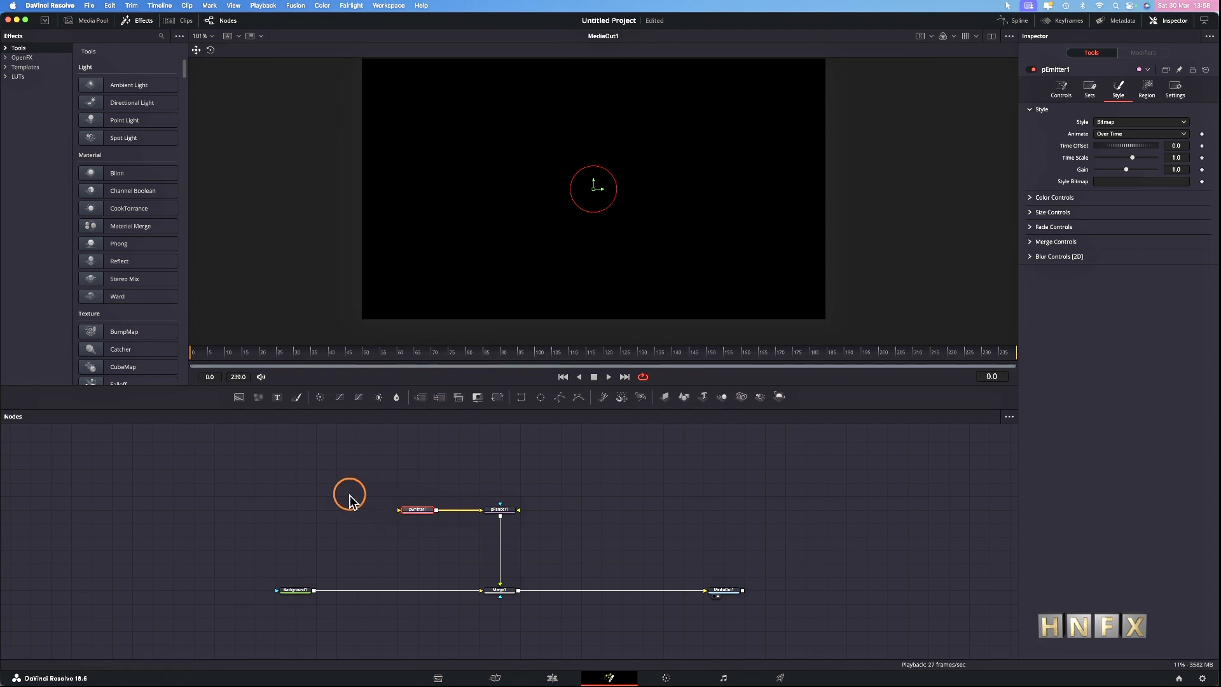
Step: Add a Text+ node connected to the pEmitter's bitmap input and enter a single character as its text
left_click(293, 436)
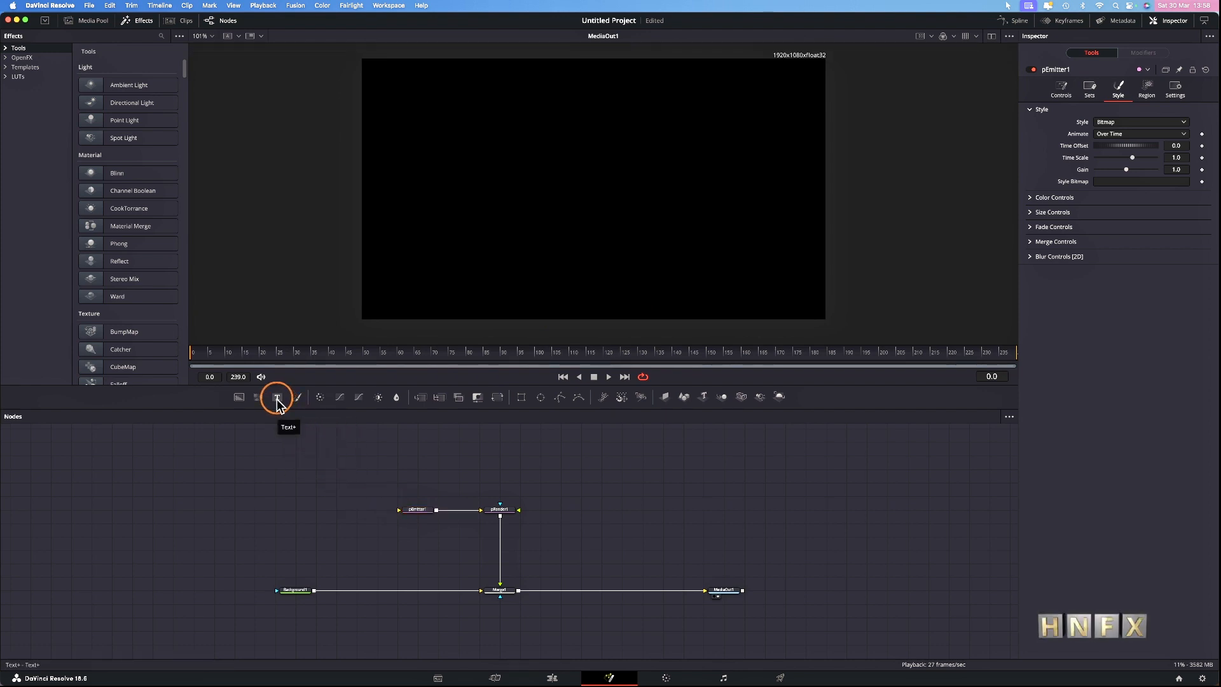
left_click_drag(277, 399, 297, 509)
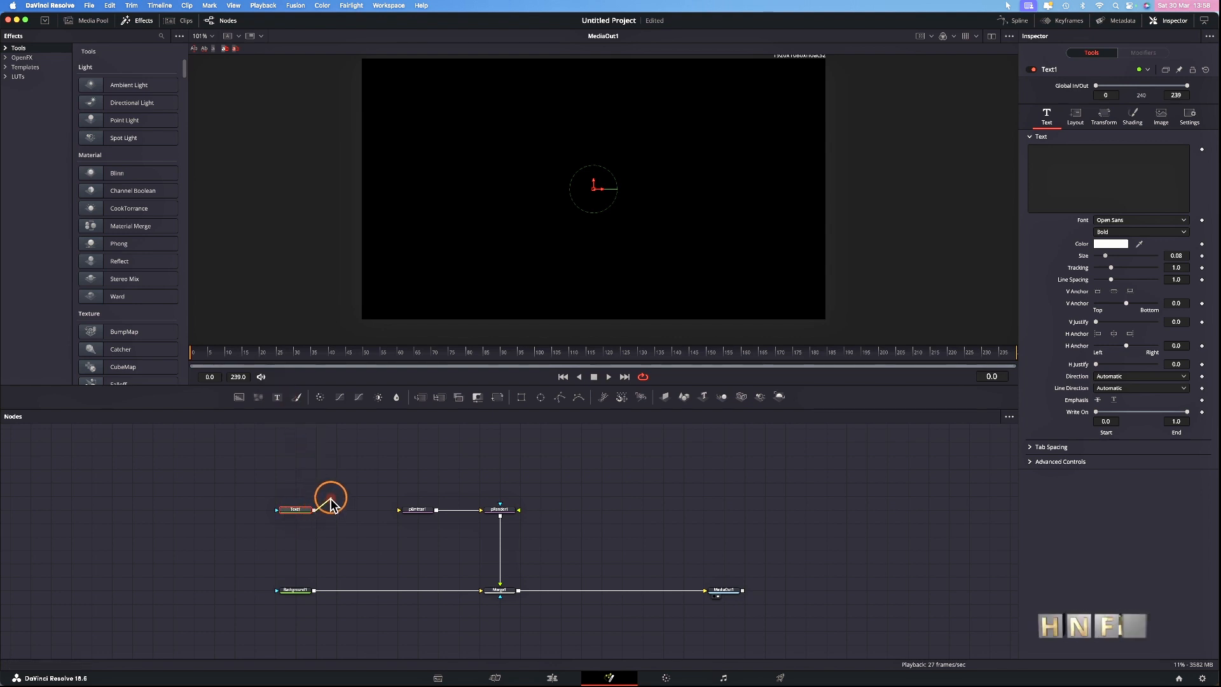
left_click_drag(330, 500, 400, 513)
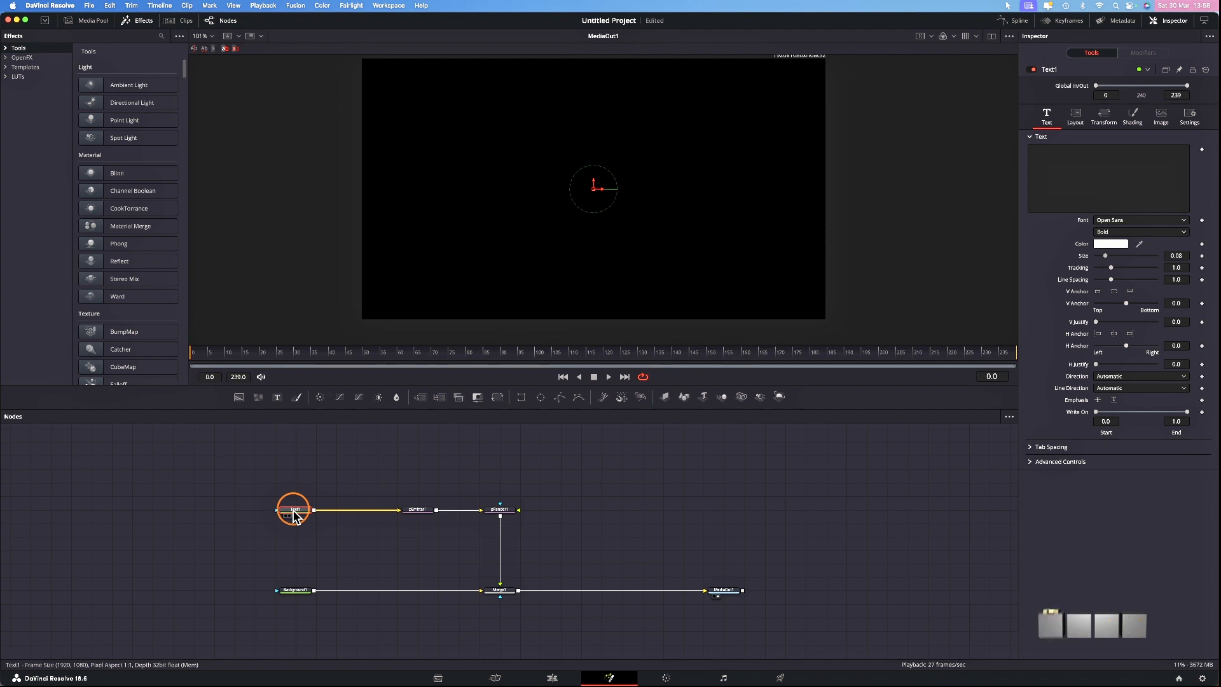
left_click(1082, 156)
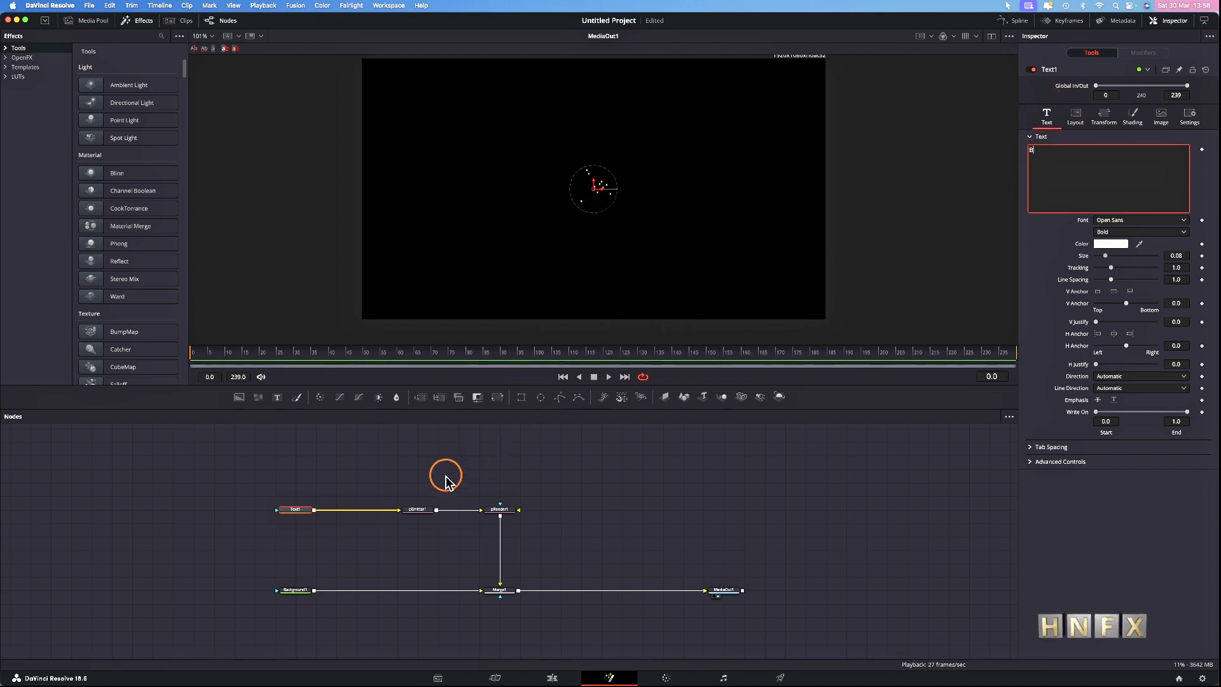
Step: Review the pEmitter's particle number and lifespan settings and its emission region
left_click(417, 510)
left_click(1072, 101)
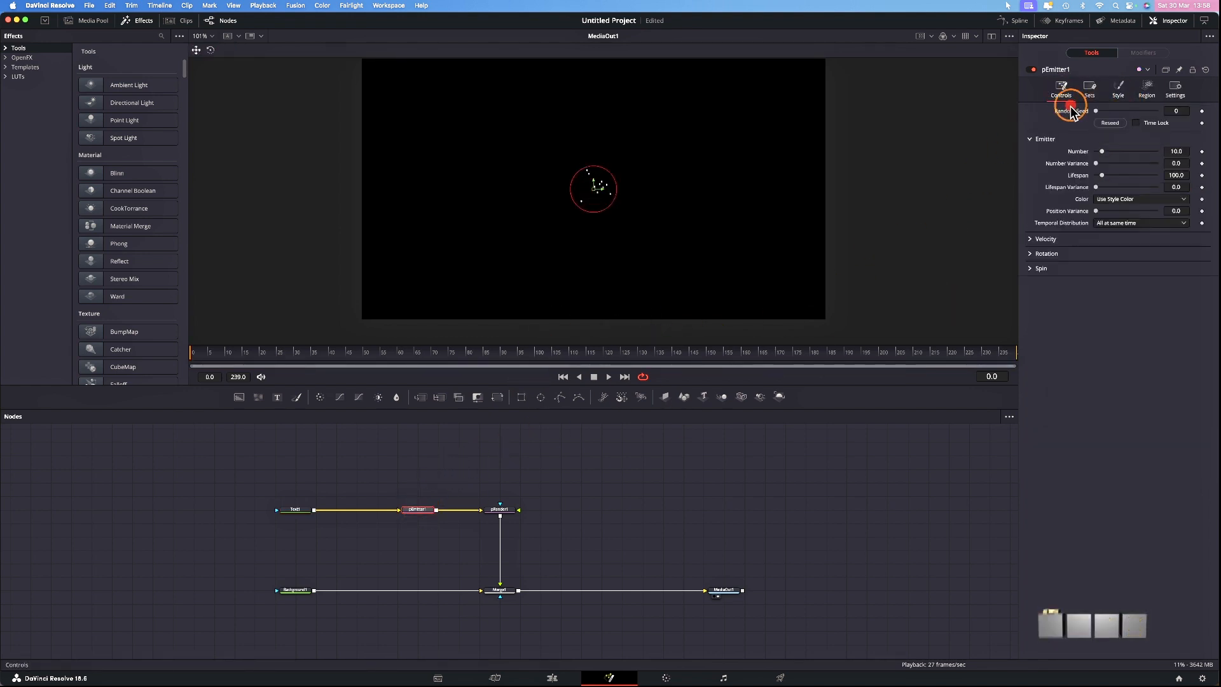
left_click(1187, 151)
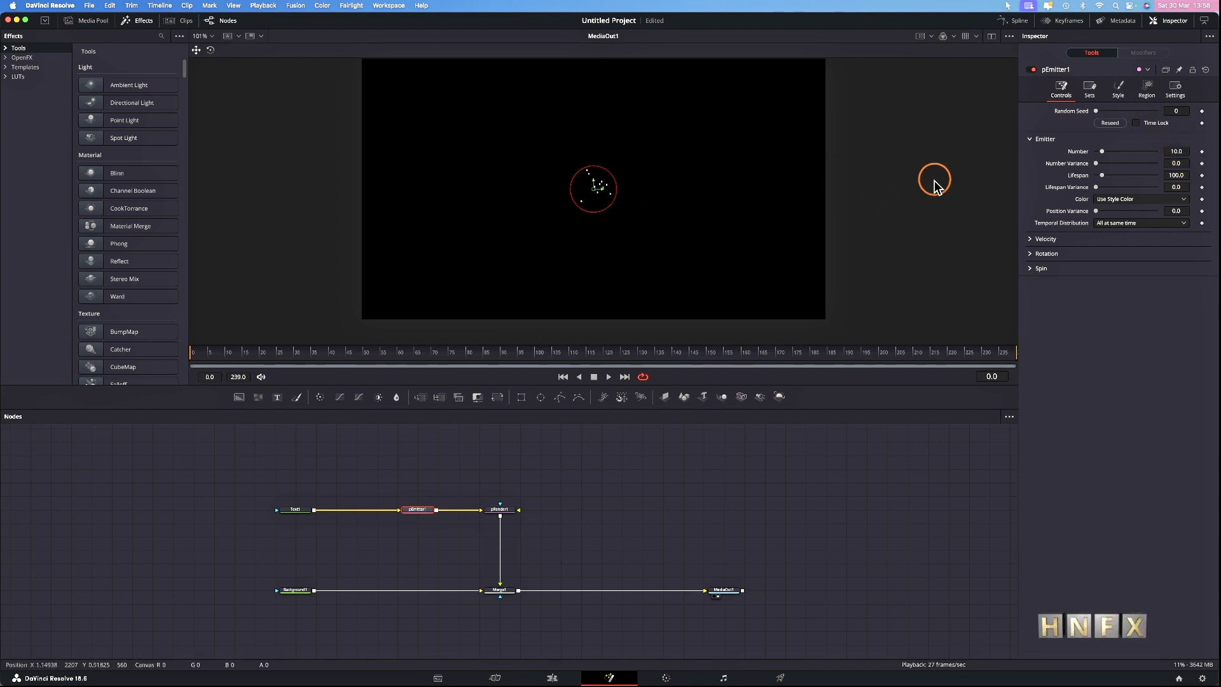
left_click(1146, 89)
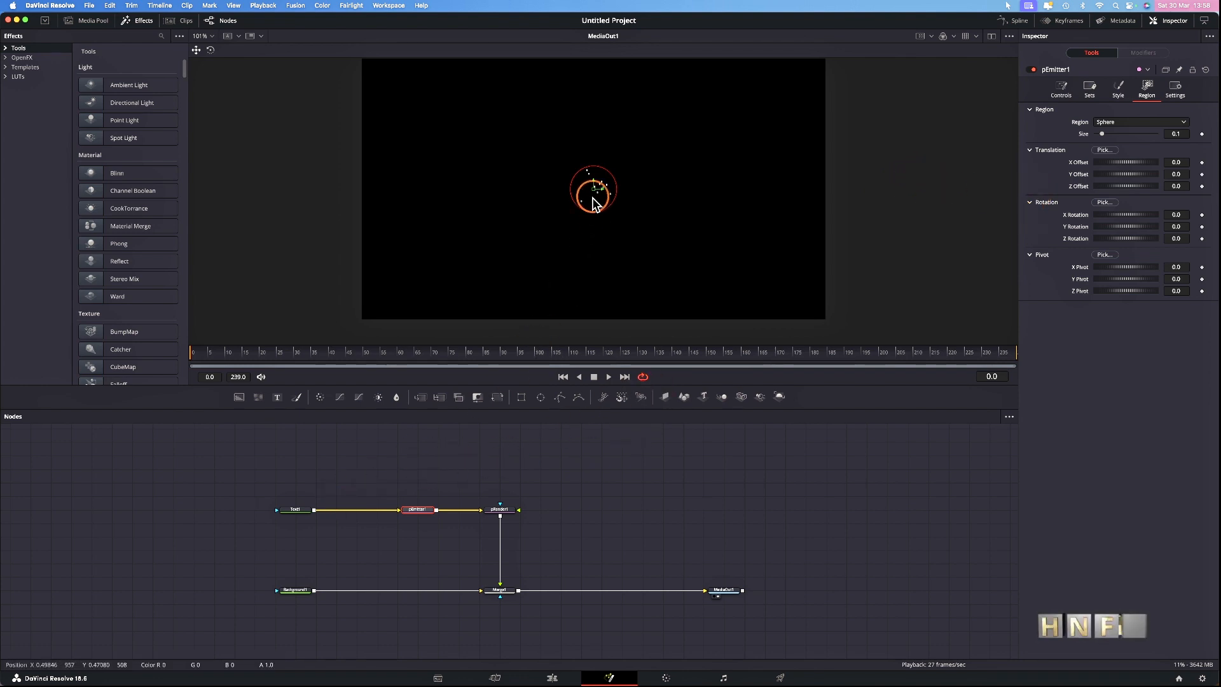
left_click(1062, 96)
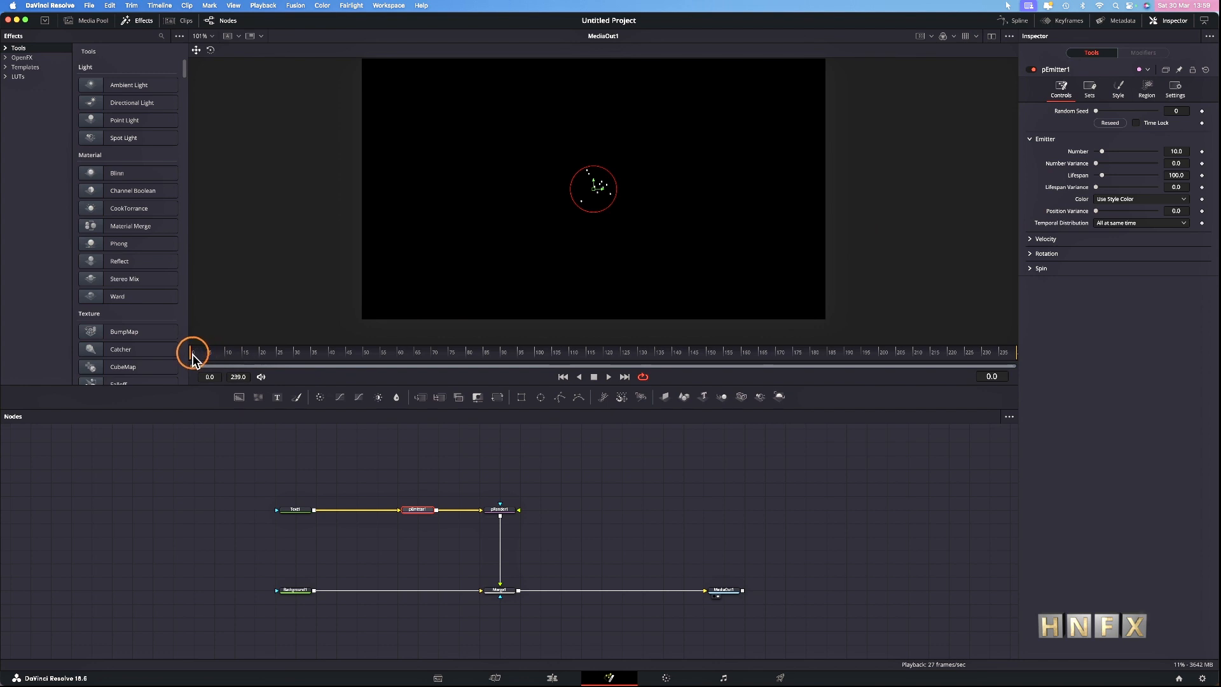
Step: Keyframe the pEmitter's Number at 1 on frame 0 and at 0 on frame 1
left_click(1202, 151)
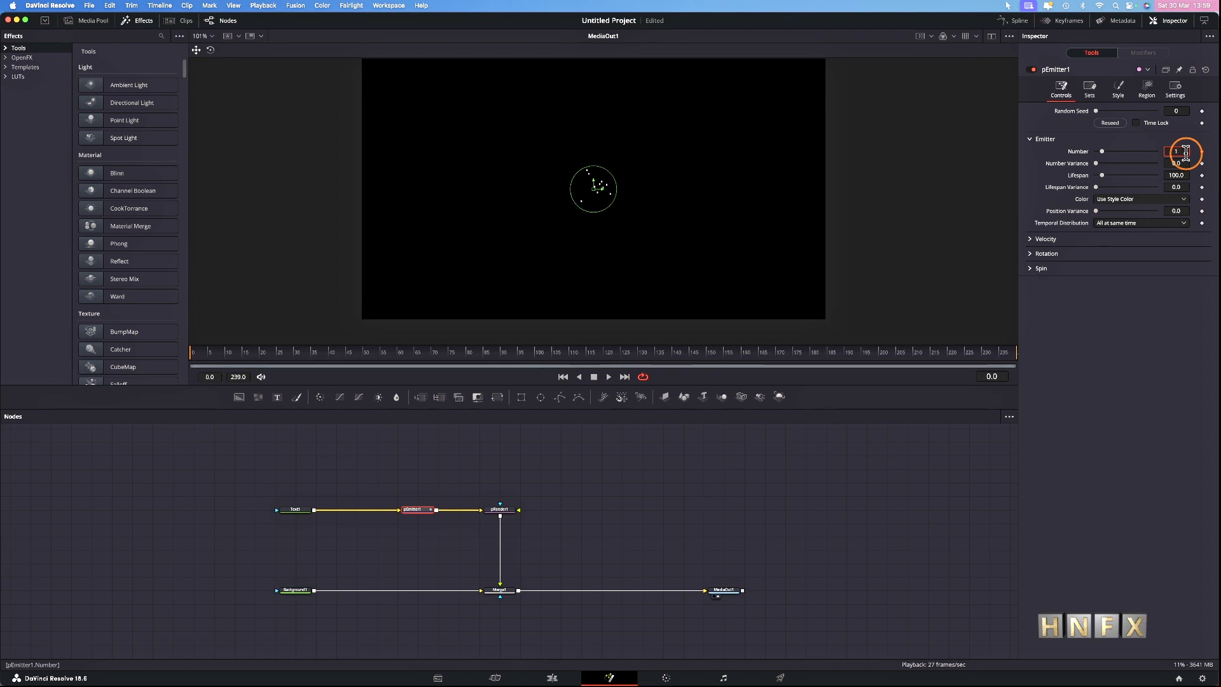
key("Return")
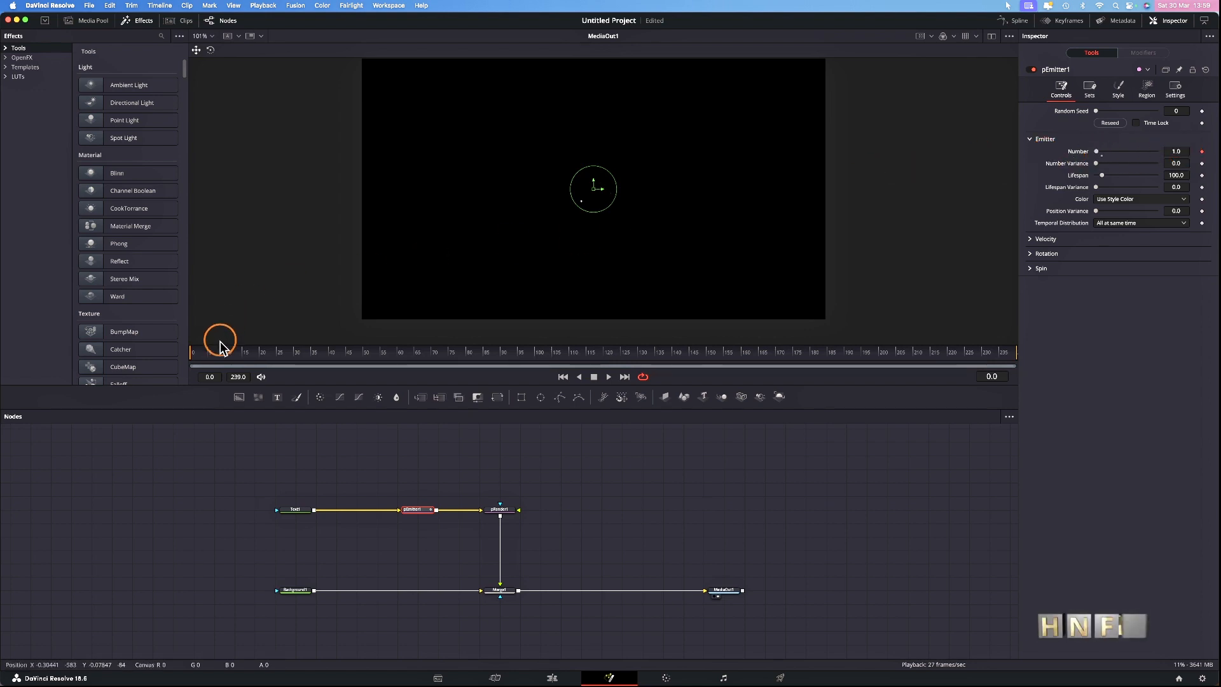
left_click(195, 356)
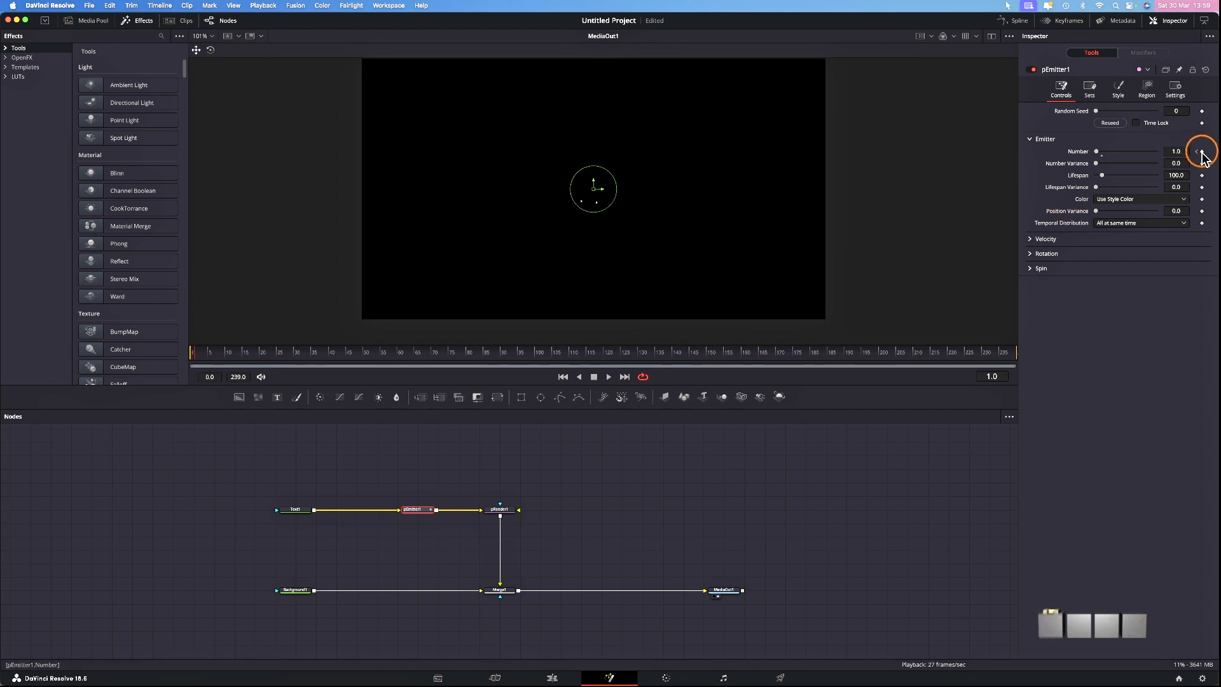
left_click(1163, 151)
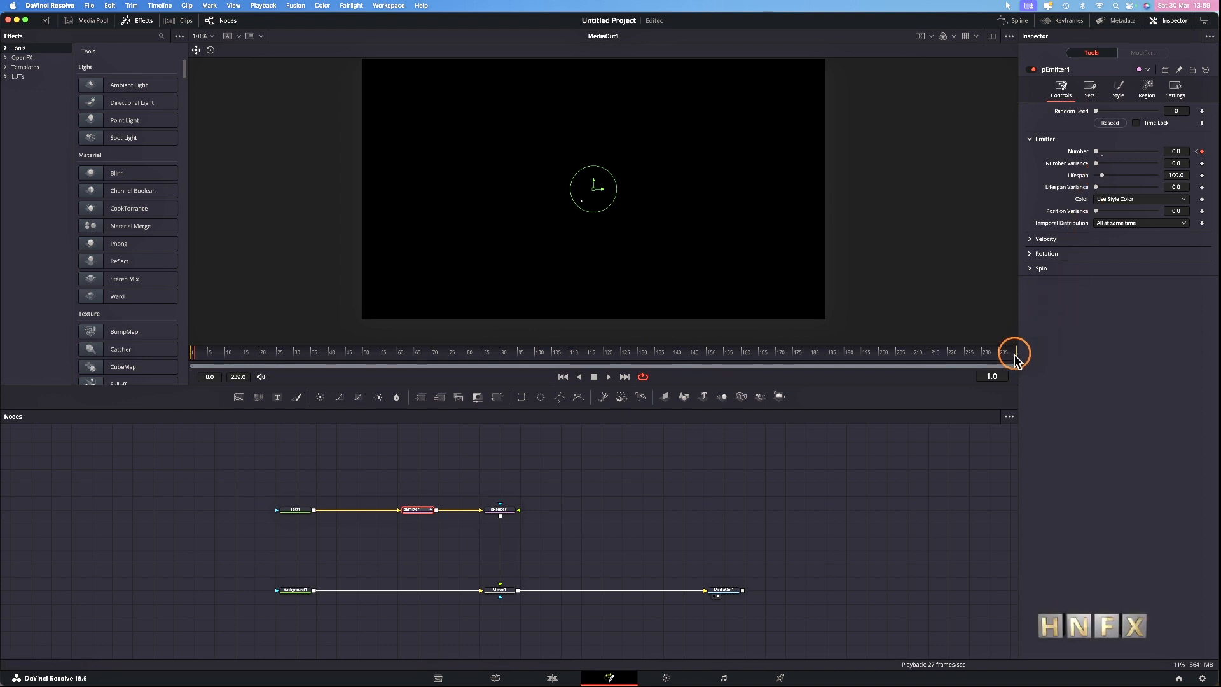
Step: Set the pEmitter's lifespan to 1000, play back the particle and return to frame 0
left_click_drag(1104, 177, 1202, 175)
left_click(199, 354)
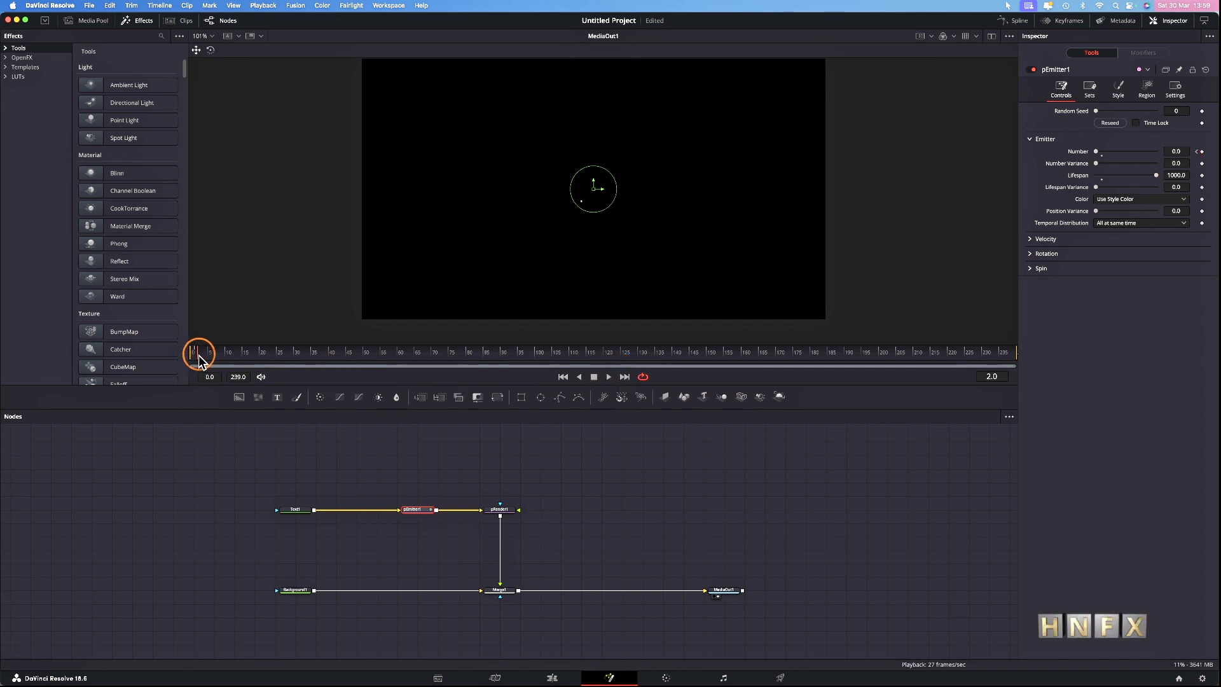
left_click(609, 377)
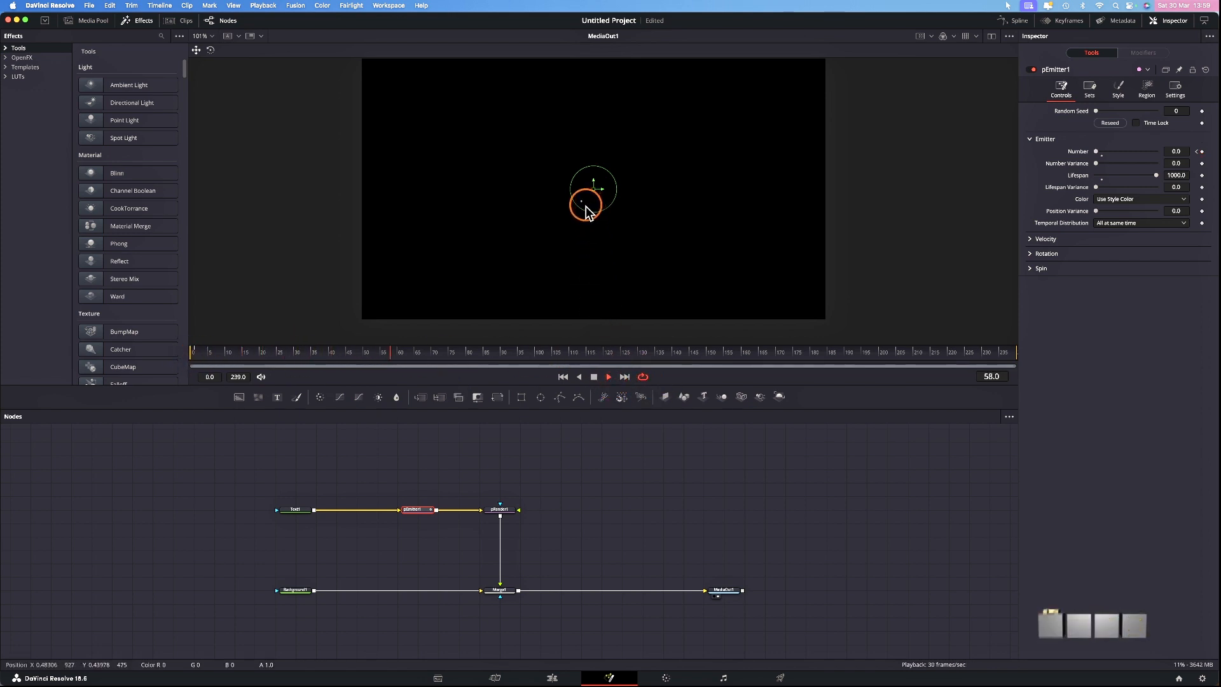
left_click(594, 379)
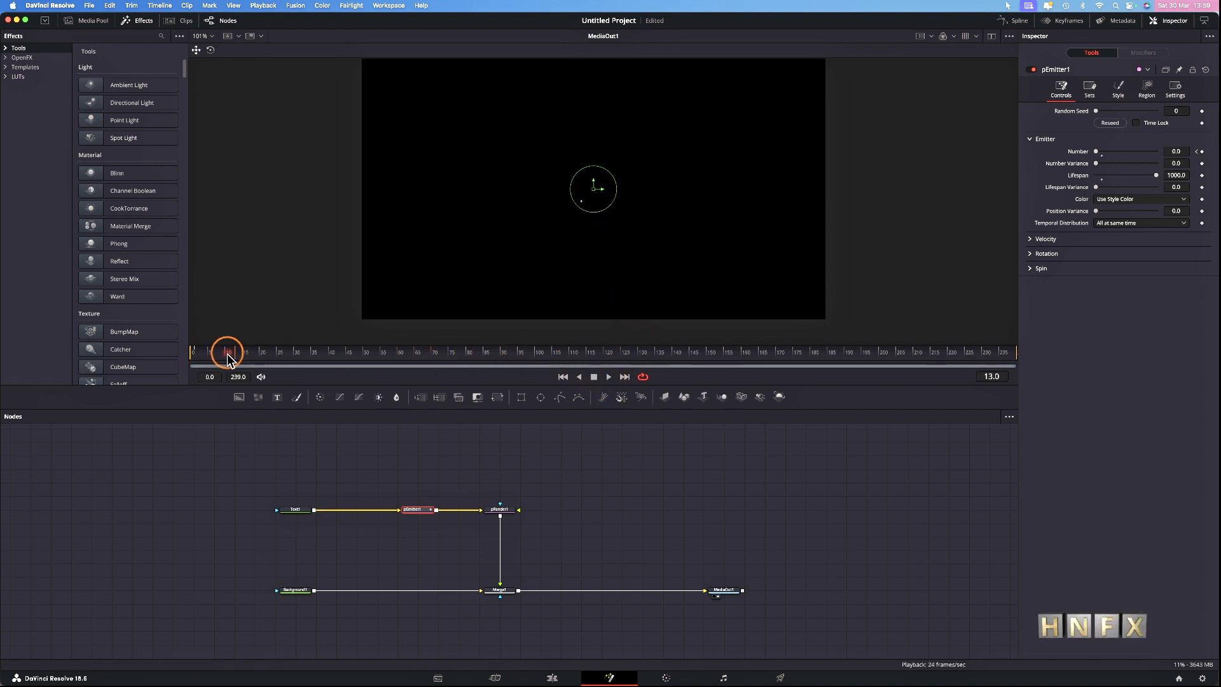
left_click(190, 355)
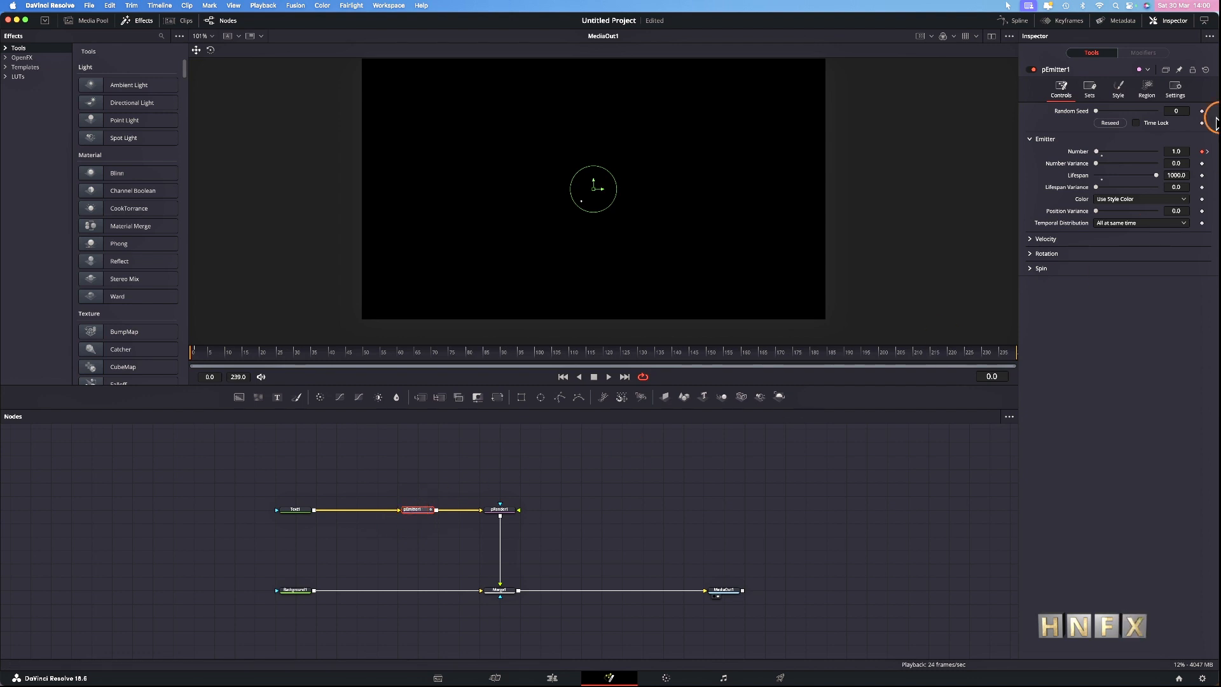
Step: Reduce the size of the pEmitter's sphere region to 0
left_click(1147, 89)
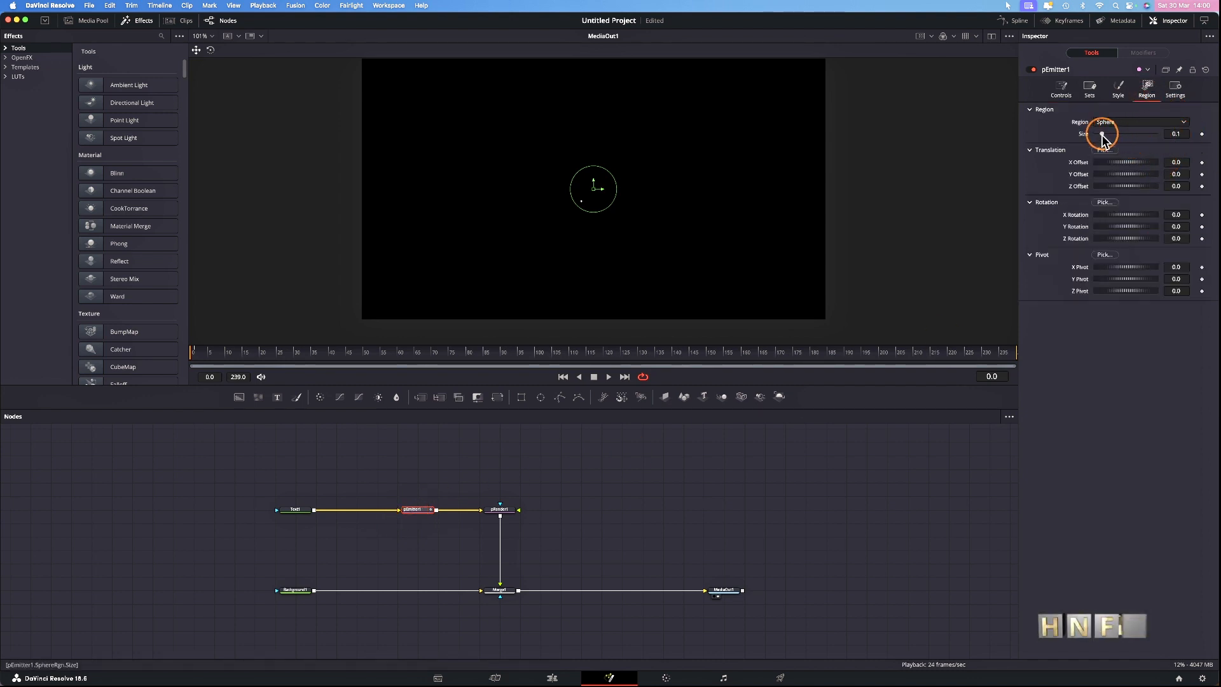
left_click_drag(1102, 139, 1085, 141)
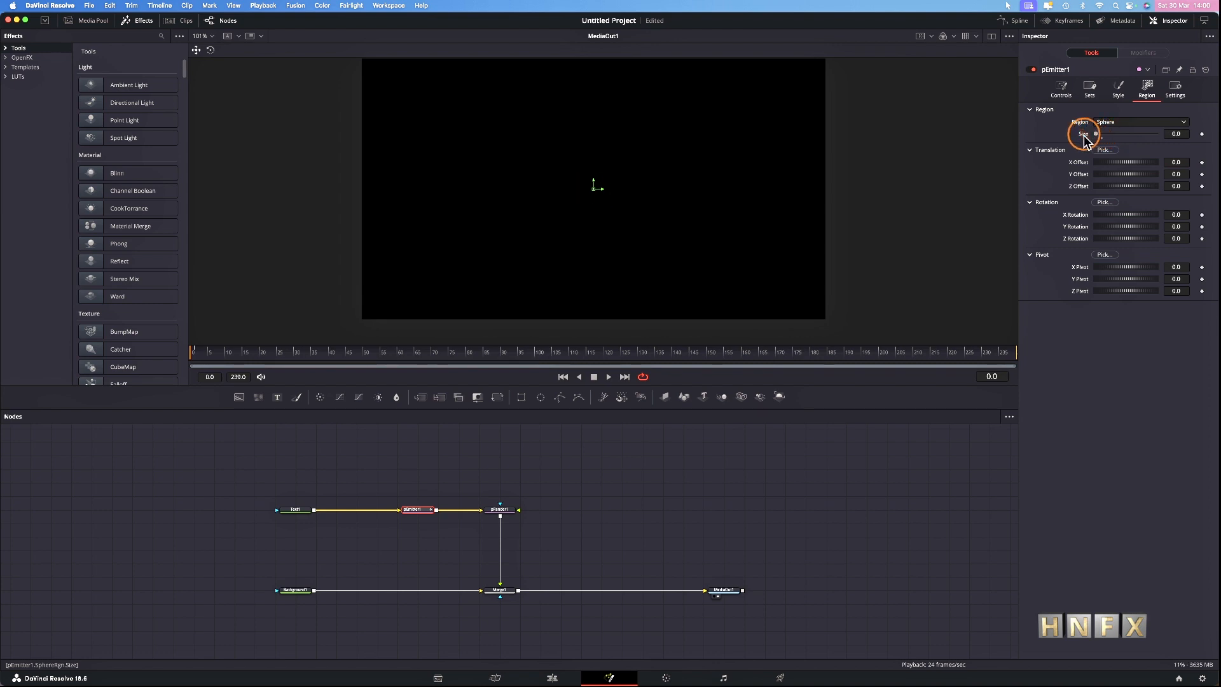
left_click(778, 501)
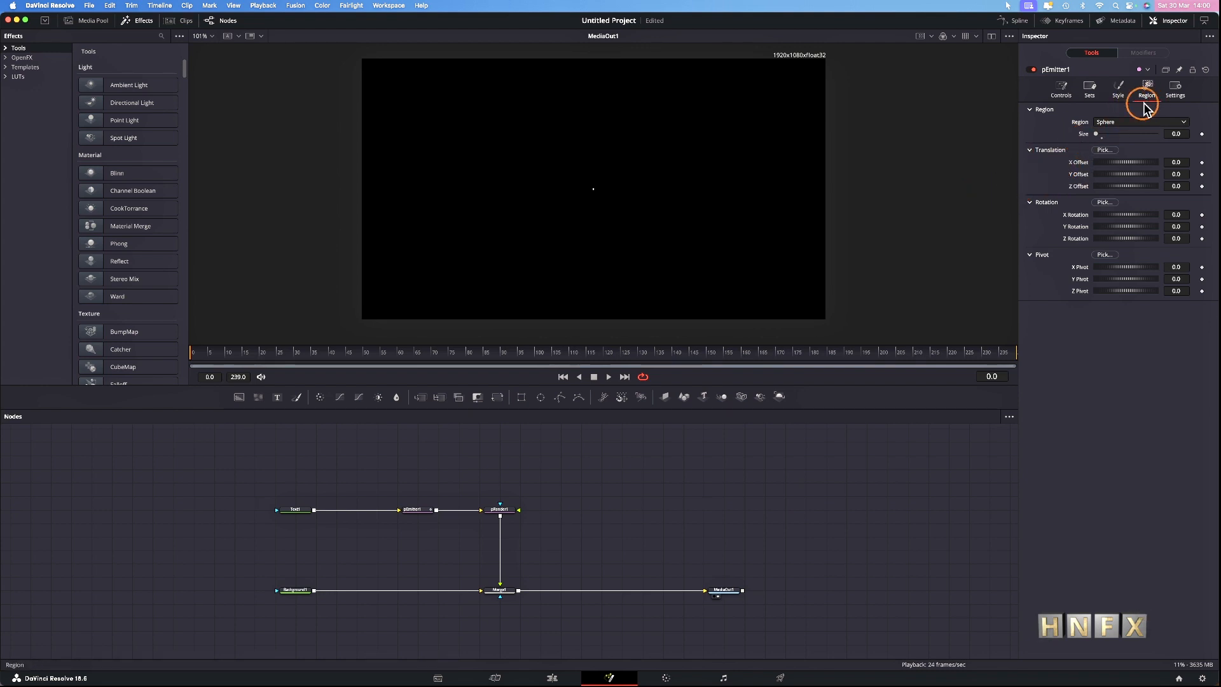
Step: Try moving the particle with the region's X and Y offsets and reset both to 0
left_click_drag(1126, 163, 1124, 163)
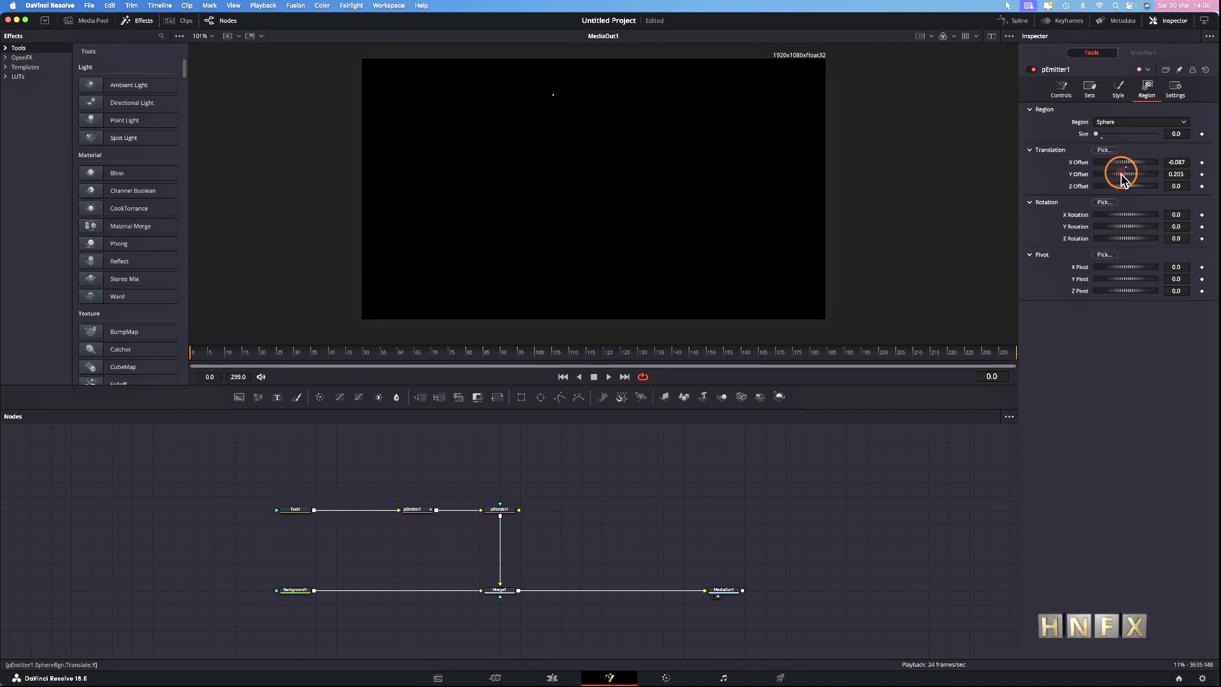
left_click_drag(1118, 174, 1117, 173)
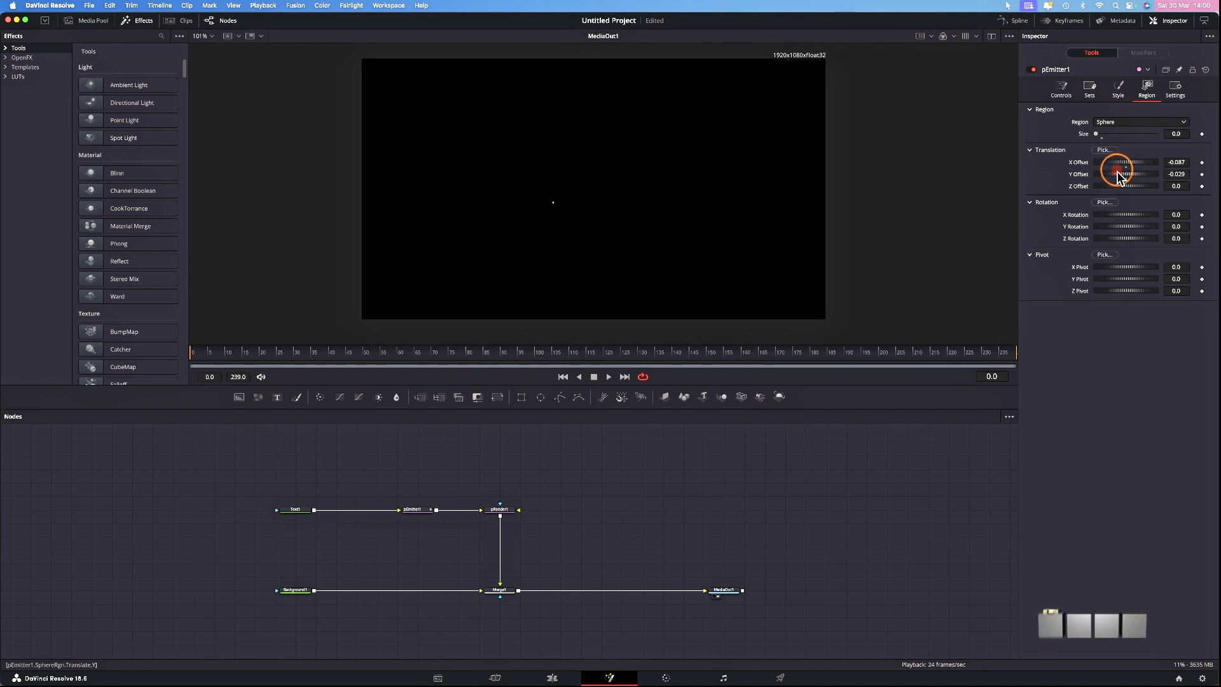
double_click(1081, 164)
double_click(1080, 175)
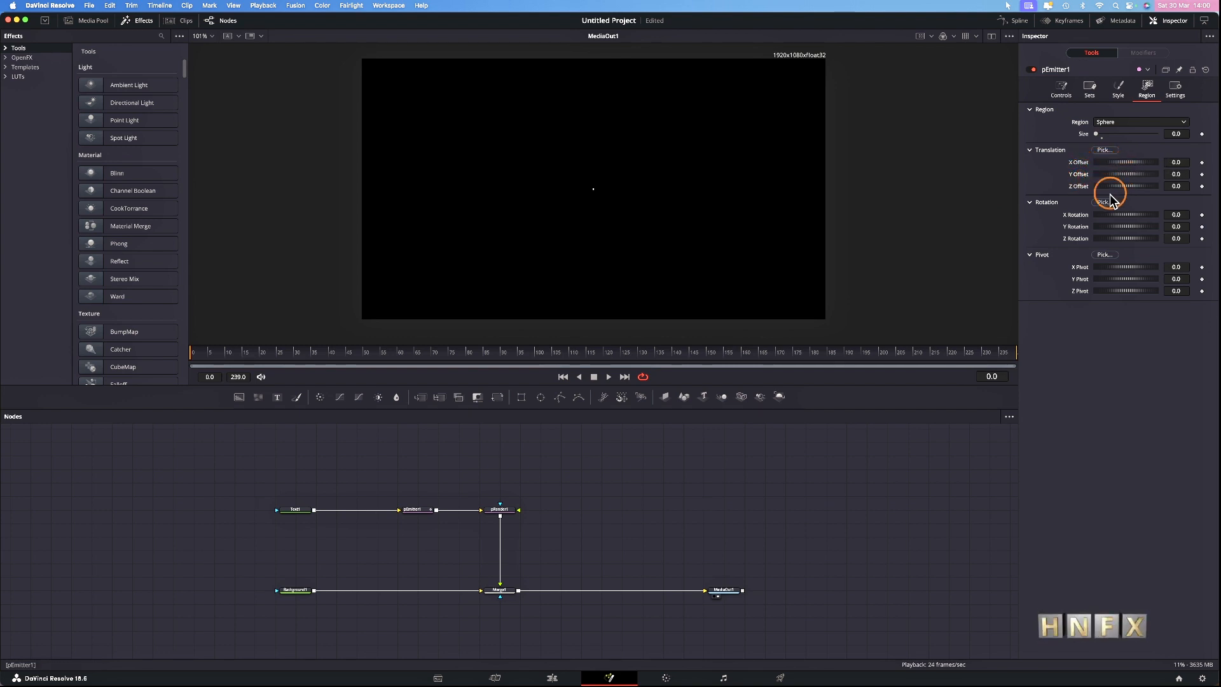
Step: Set the Text1 node's character size to 0.5
left_click(295, 510)
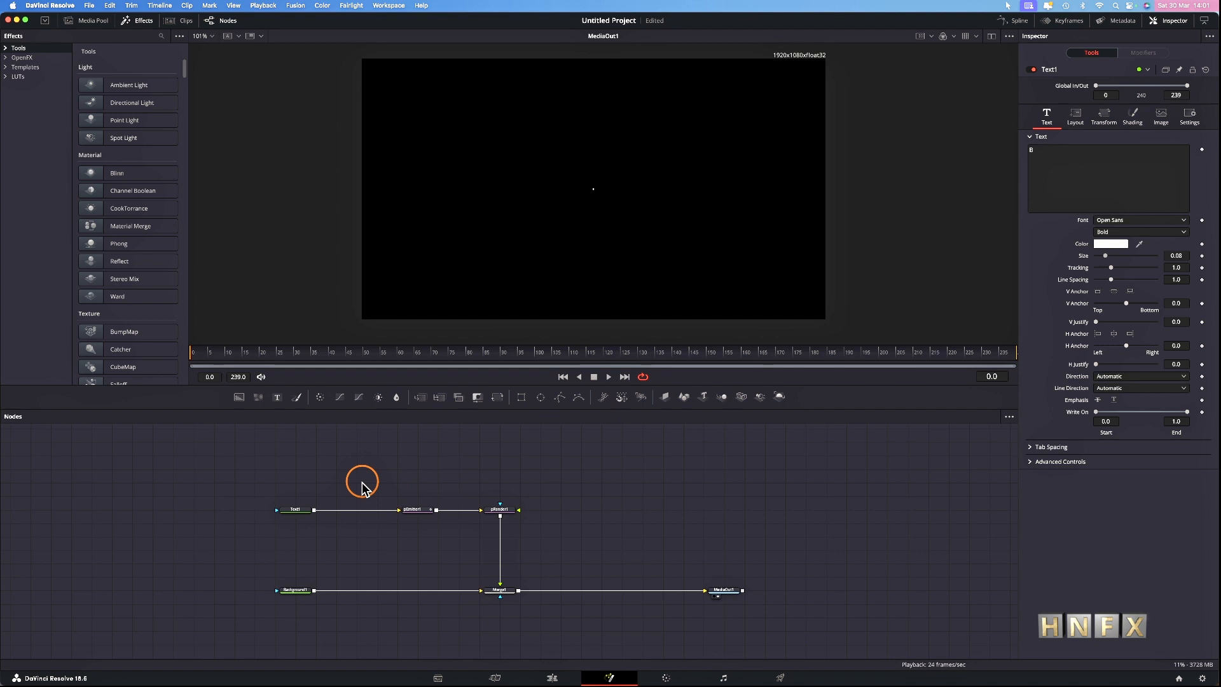
left_click(294, 510)
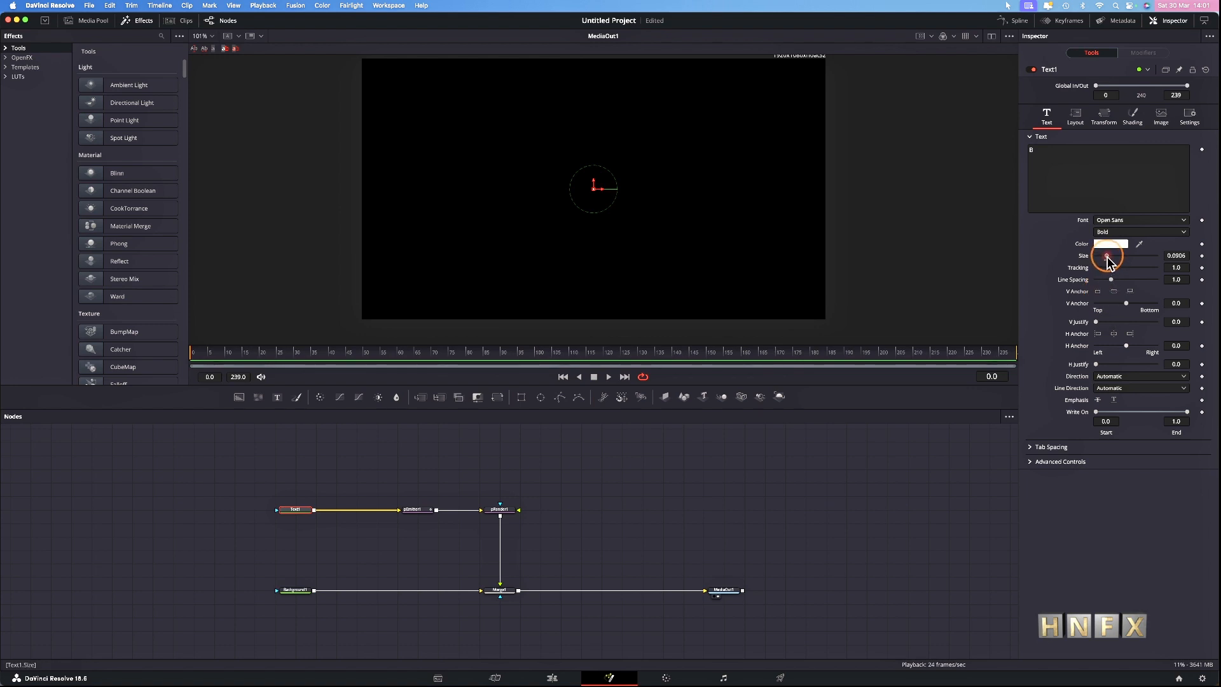
left_click_drag(1107, 257, 1158, 258)
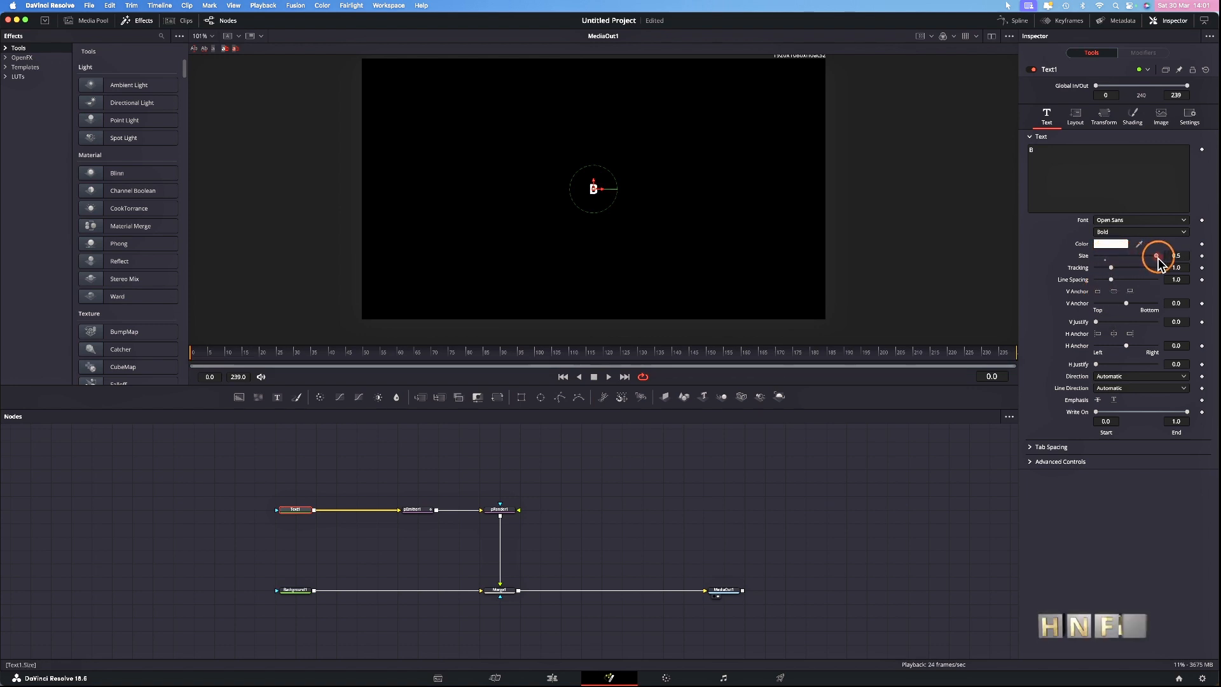
Step: Change the Text1 character's colour to red
left_click(1111, 244)
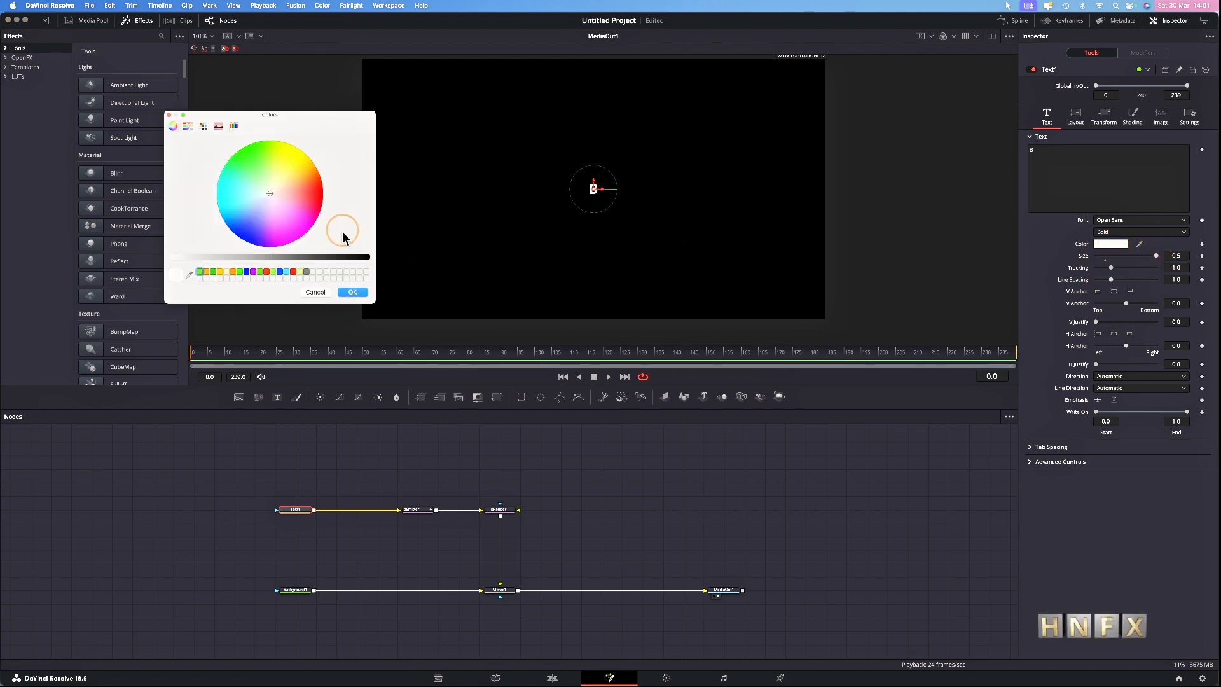
left_click_drag(270, 194, 320, 200)
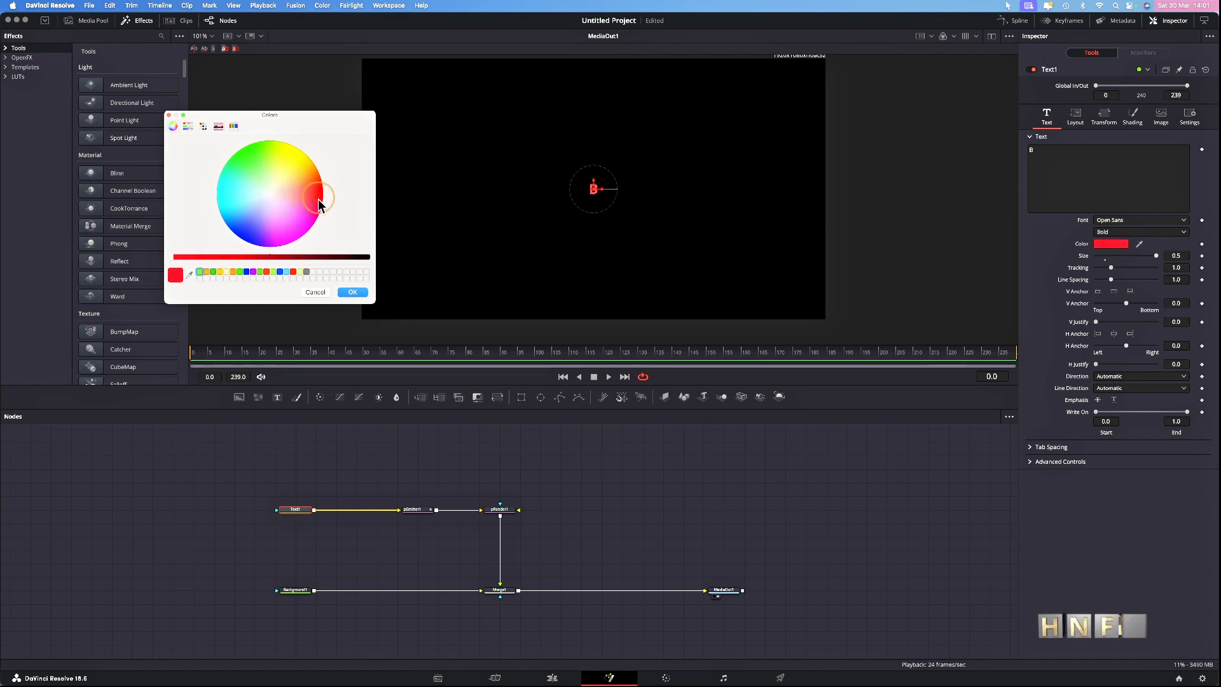
left_click(352, 293)
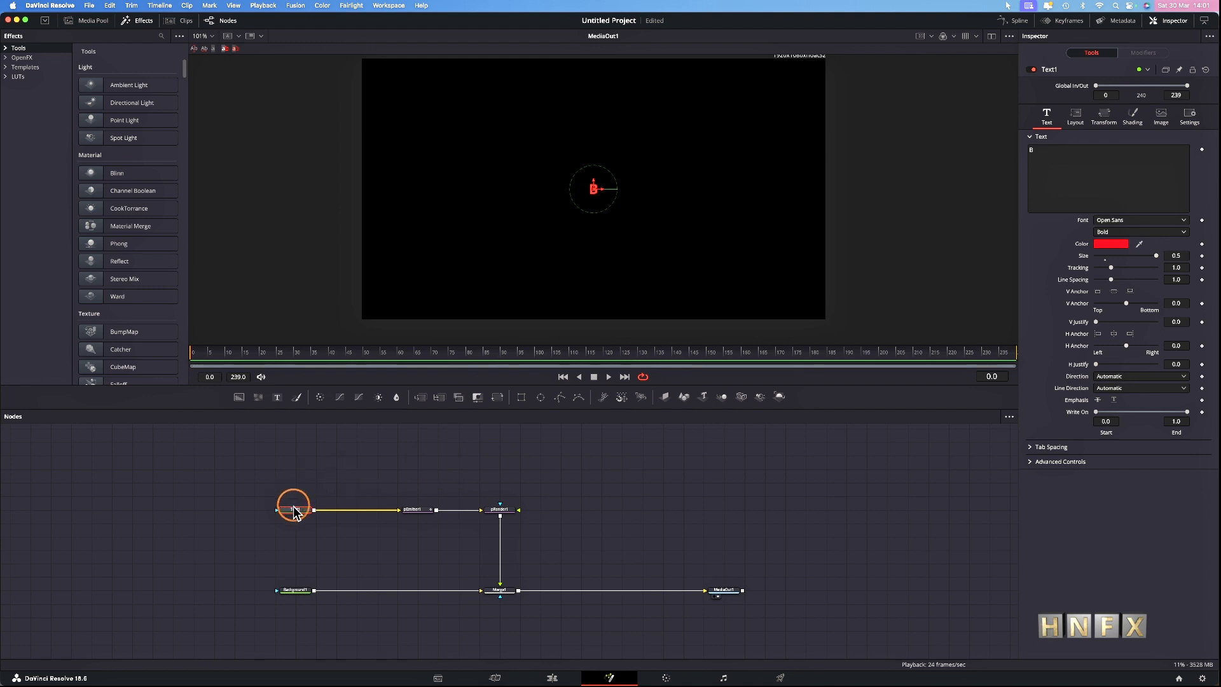
Step: Enable shading element 2 of Text1 and recolour its outline light yellow, with green at 1.0 and a little blue
left_click(1133, 118)
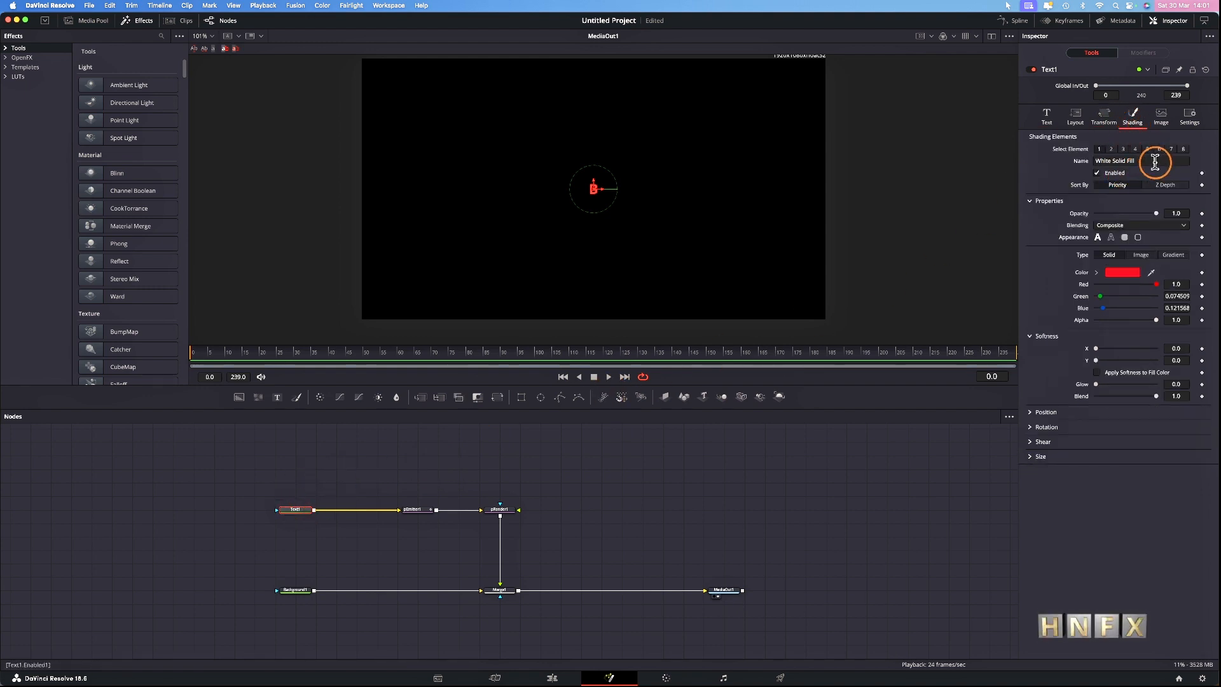
left_click(1112, 149)
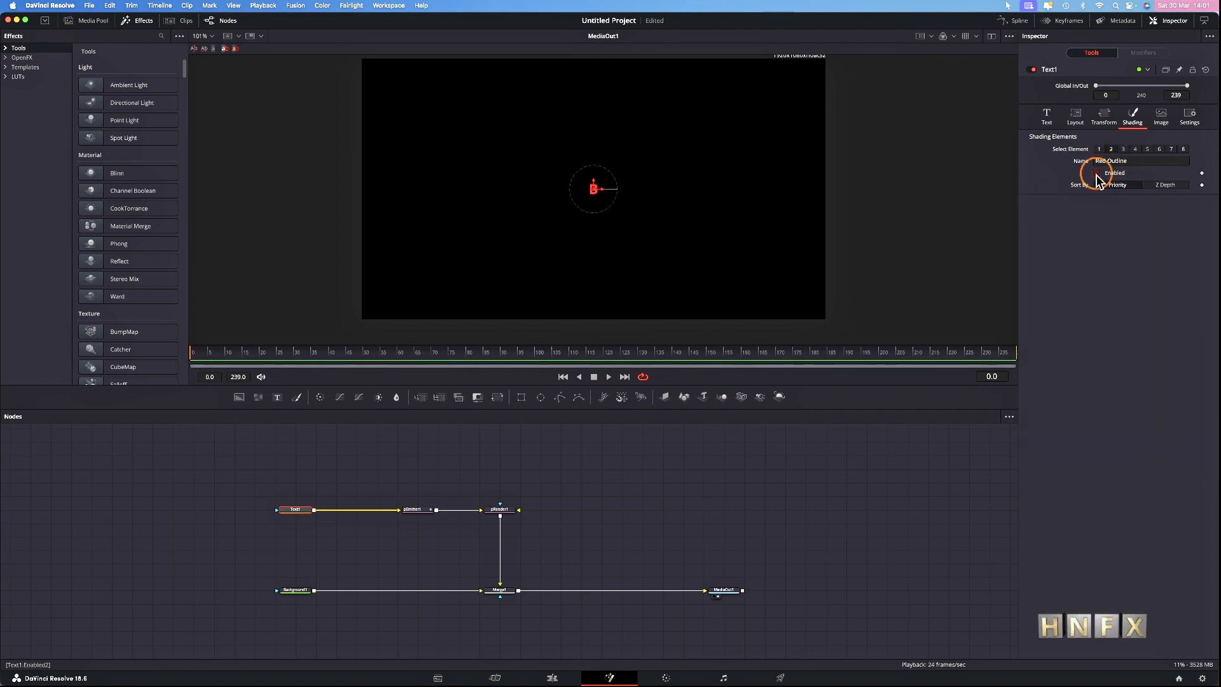
left_click(1097, 173)
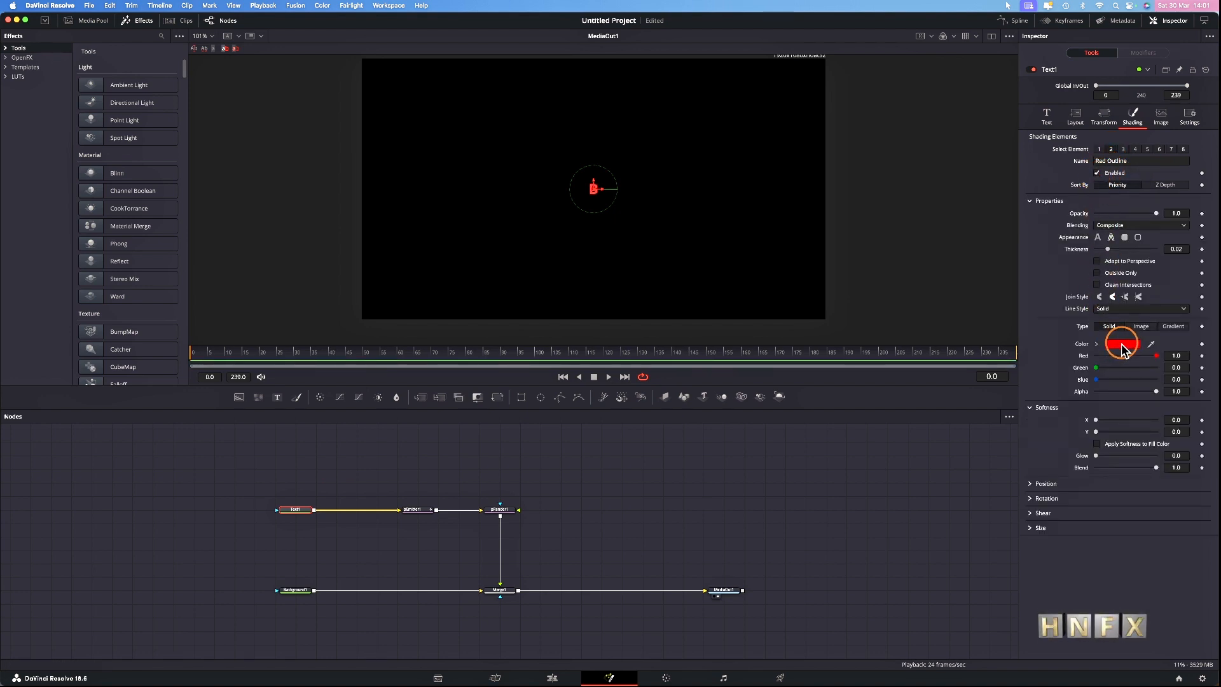
mouse_move(1097, 367)
left_mouse_down()
mouse_move(1166, 367)
mouse_move(1107, 380)
left_mouse_up()
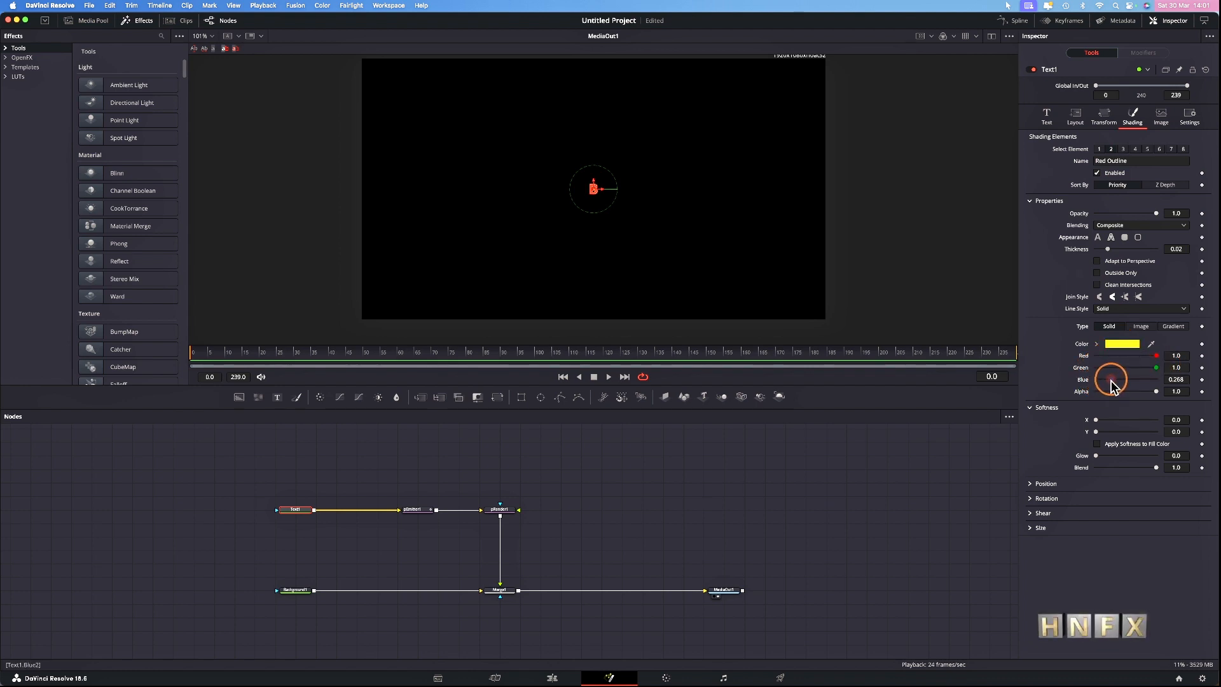
Step: Enlarge the pEmitter's particle style size to about 0.27
left_click(416, 514)
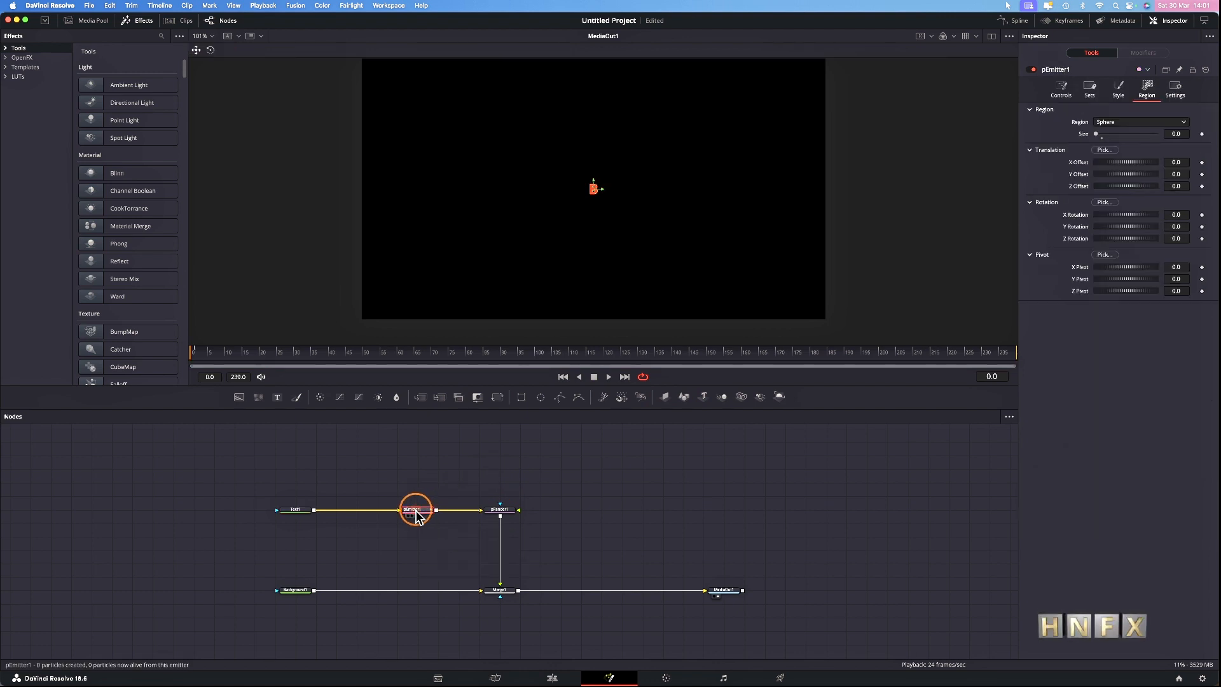
left_click(1117, 97)
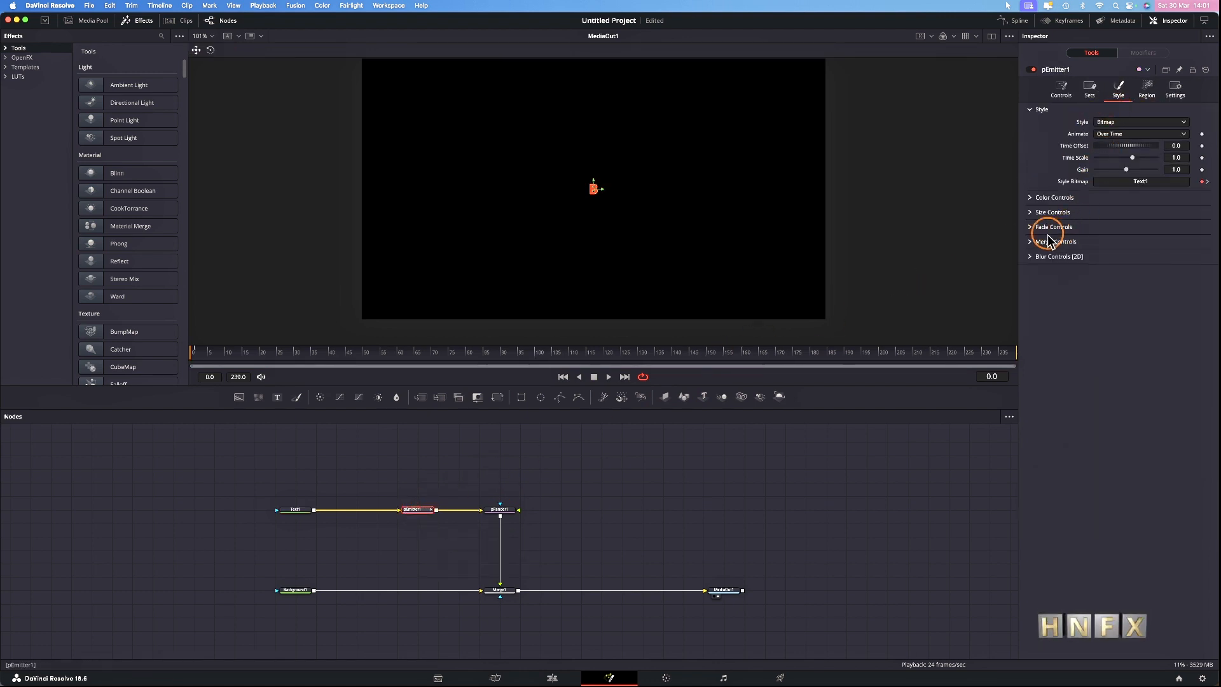
left_click(1032, 212)
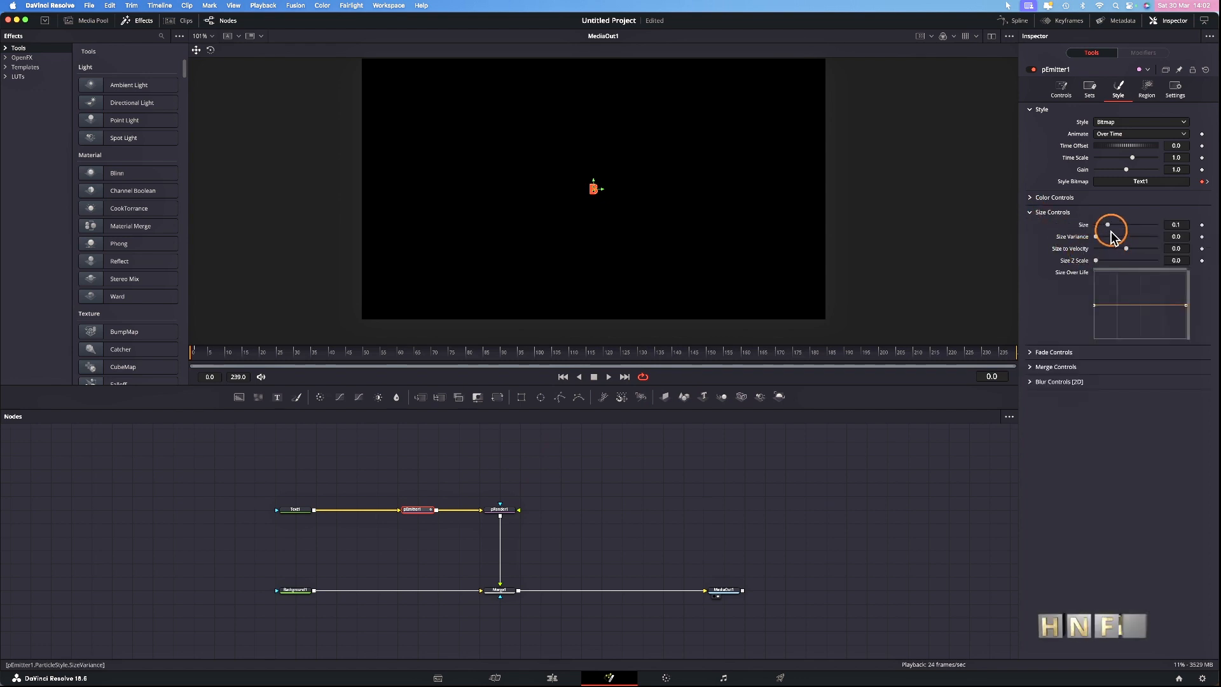
mouse_move(1115, 229)
left_mouse_down()
mouse_move(1147, 229)
mouse_move(1085, 232)
mouse_move(1129, 227)
left_mouse_up()
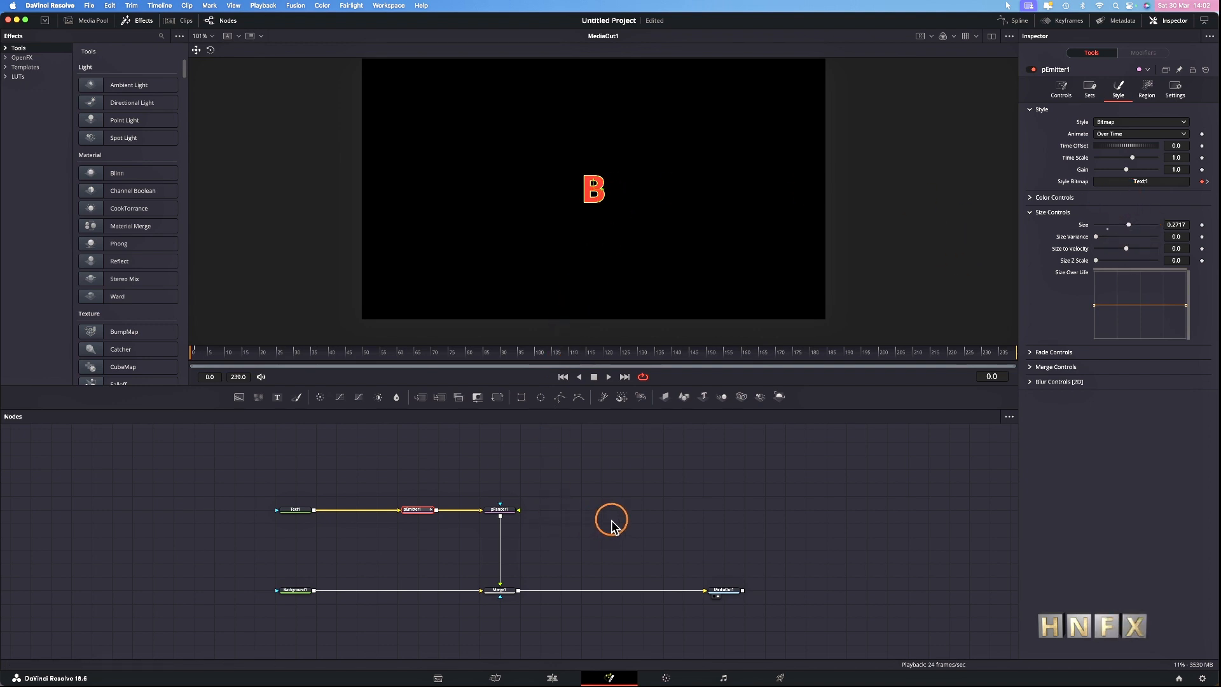
Step: Move the pEmitter's region to the lower left of the frame with an X offset of -0.377 and a Y offset of -0.174
left_click(566, 490)
left_click_drag(239, 499, 534, 516)
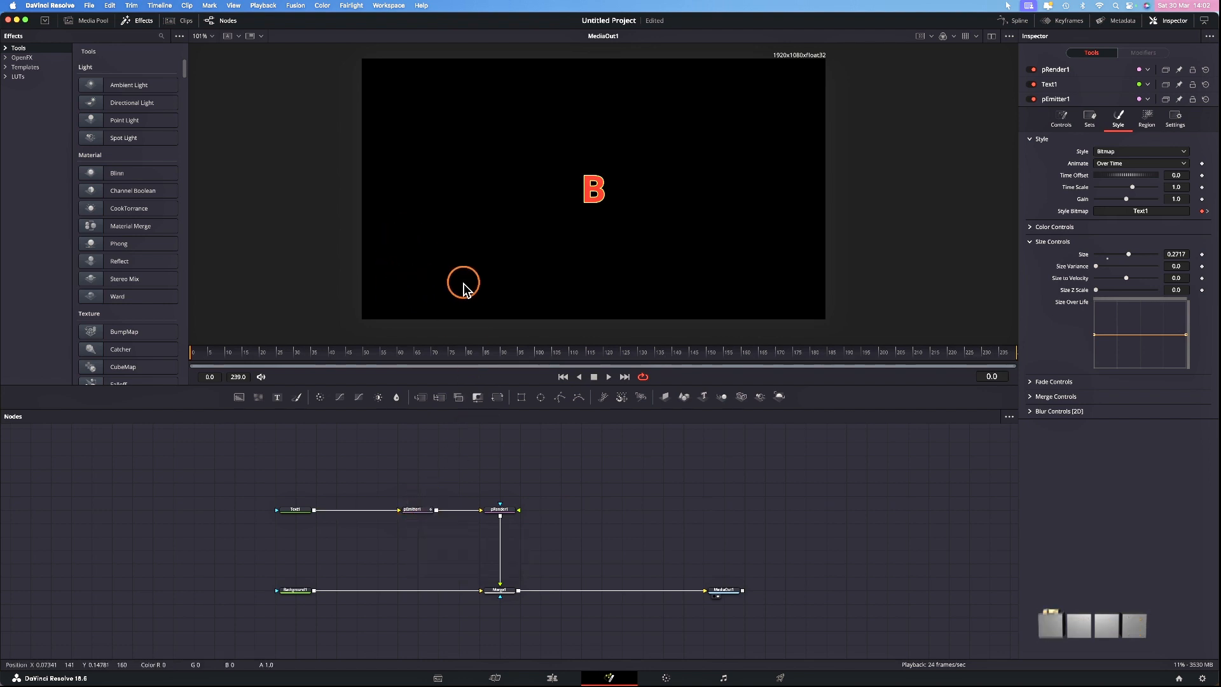
left_click(414, 514)
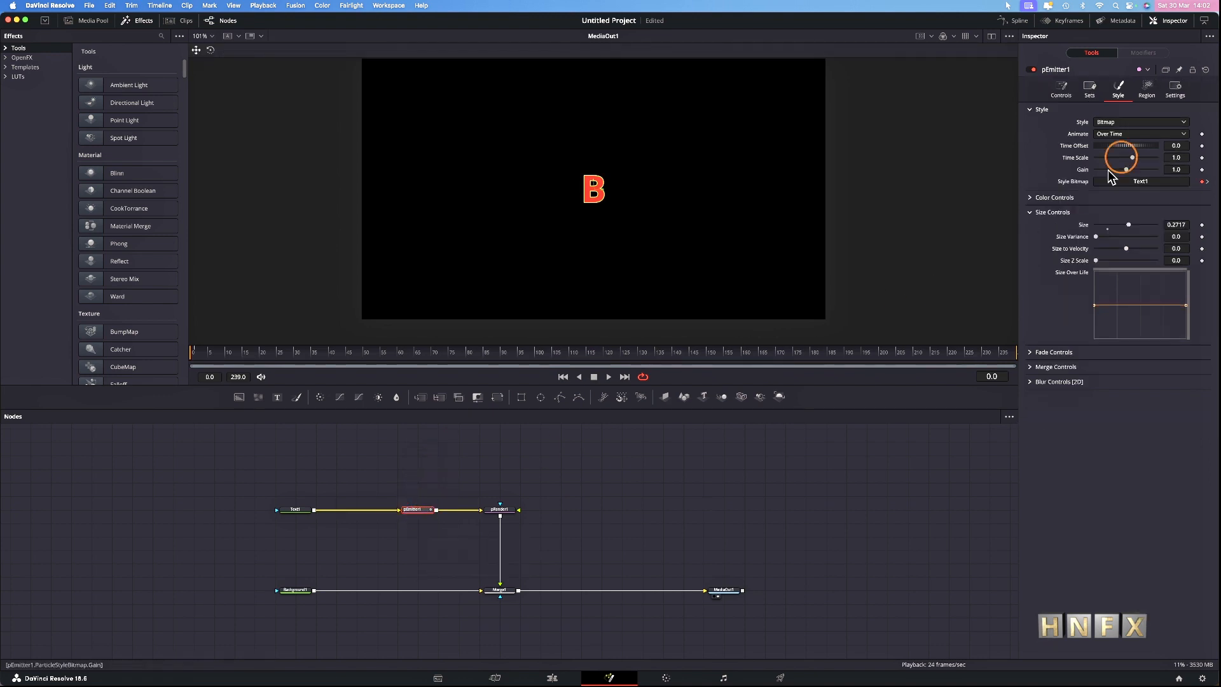
left_click(1147, 92)
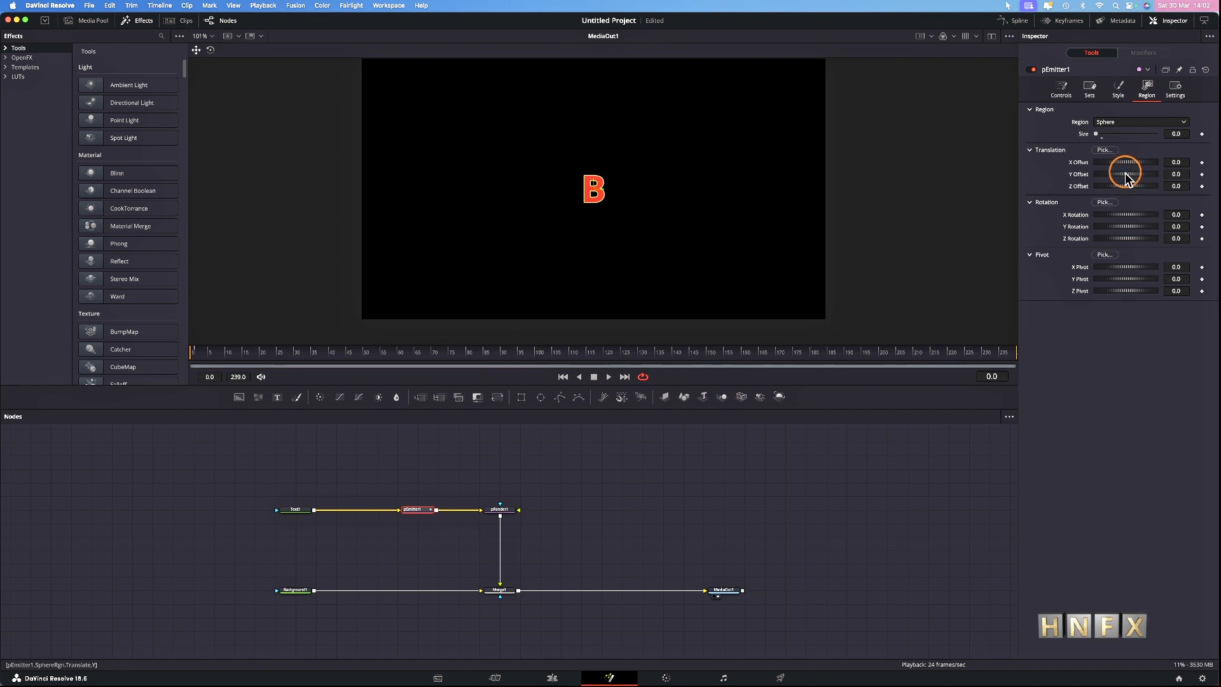
left_click_drag(1130, 166, 1115, 179)
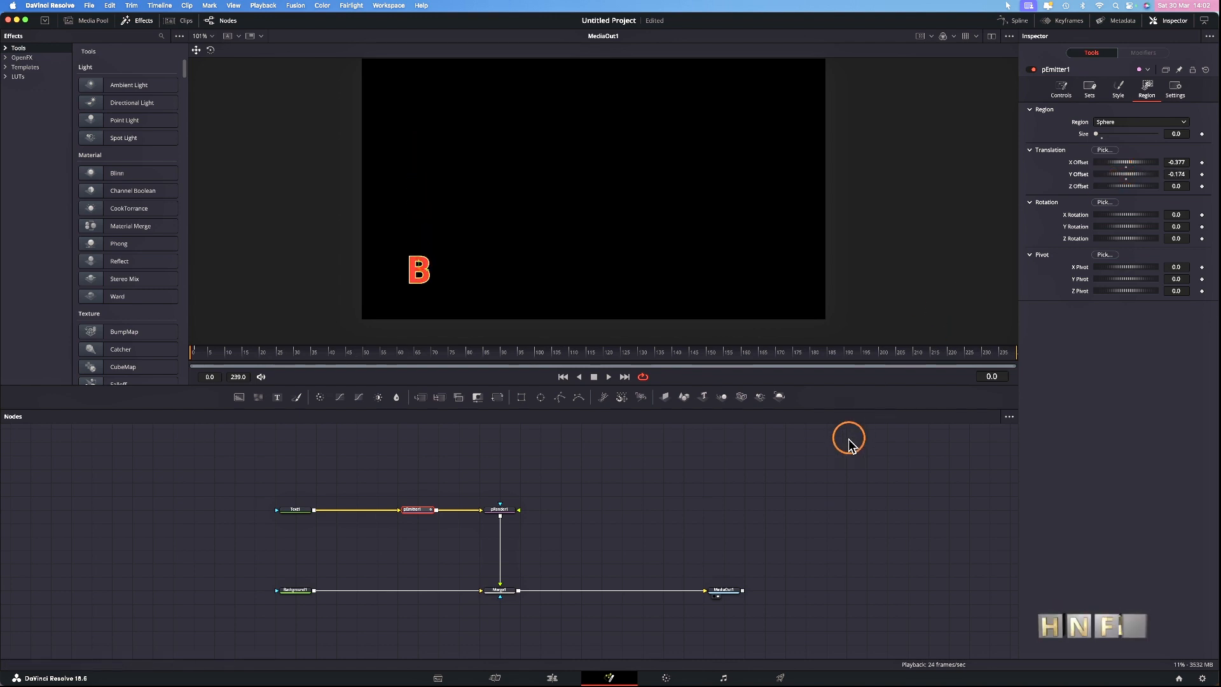
left_click(766, 471)
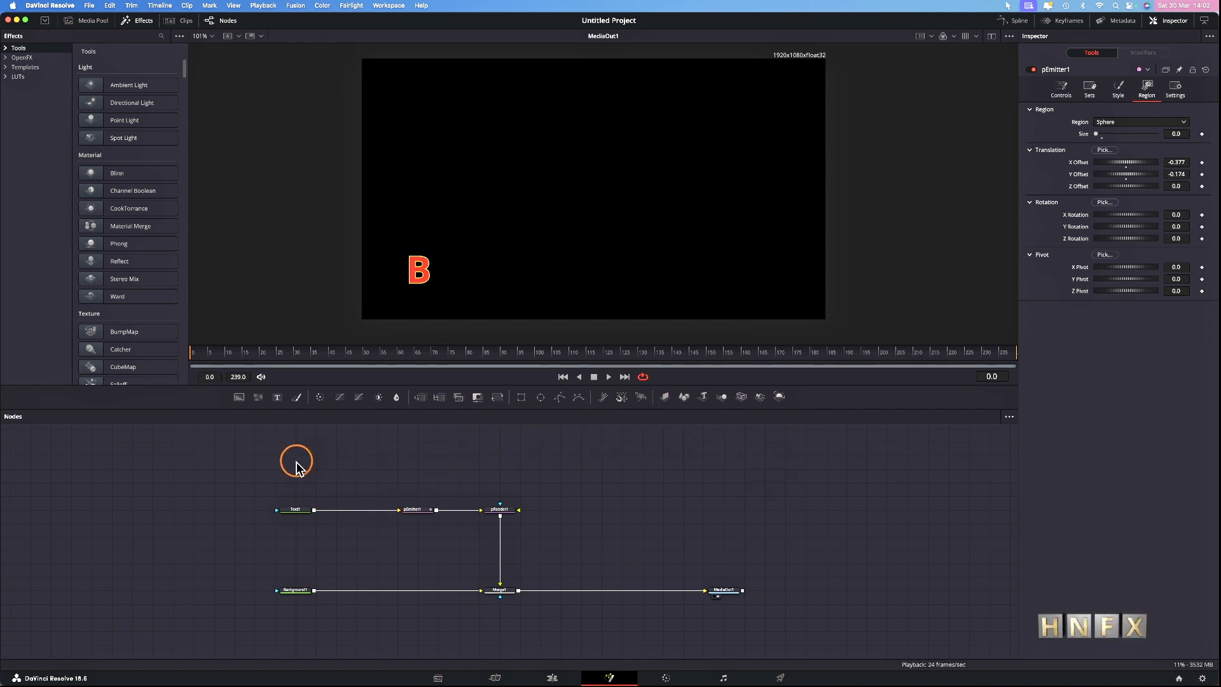
Step: Move the Text1 and pEmitter1 nodes together to the upper left of the node graph, away from pRender1
left_click_drag(246, 490, 184, 463)
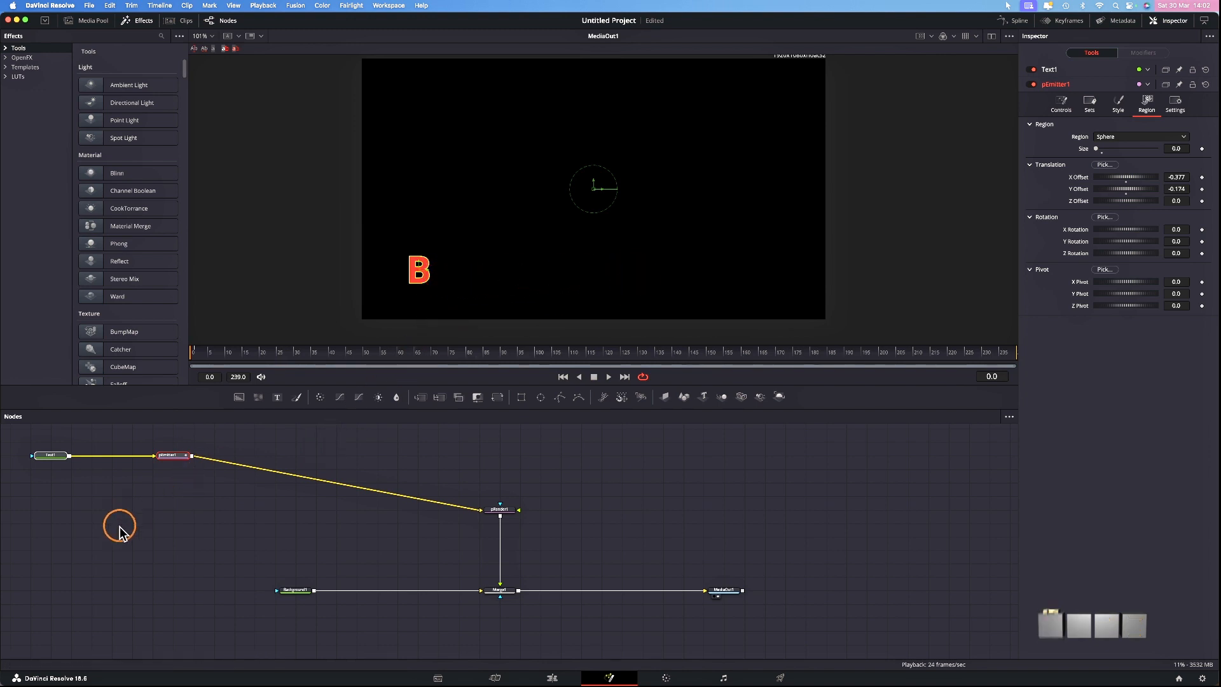
scroll(230, 506, "left", 5)
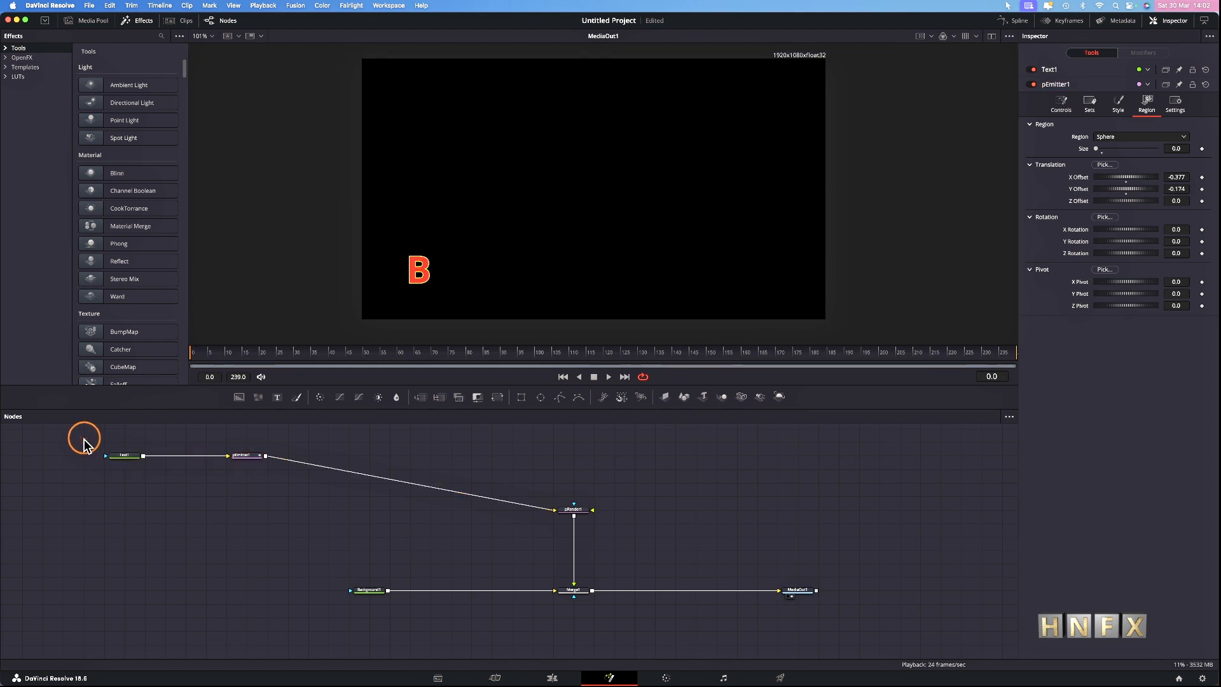
Step: Copy the Text1 and pEmitter1 pair, paste ten connected copies below it, and line up the original pair above them
left_click_drag(89, 443, 281, 490)
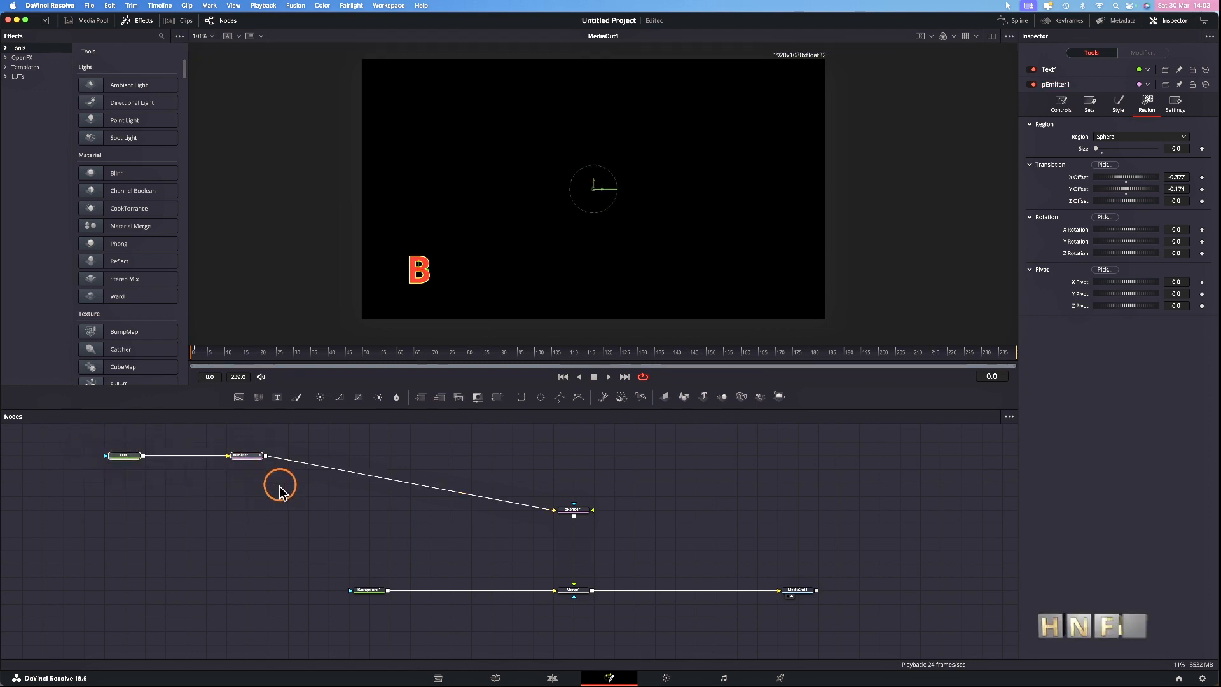
right_click(235, 461)
left_click(252, 211)
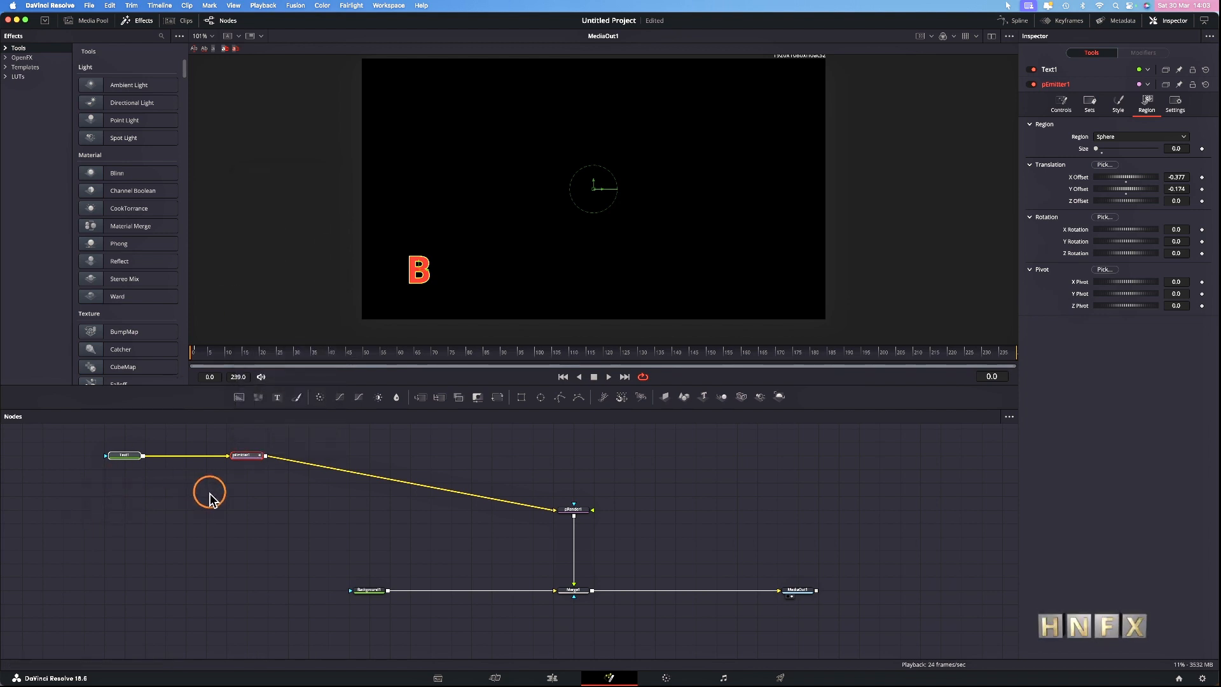
left_click(117, 486)
key("super+v")
key("super+v")
key("super+v")
key("super+v")
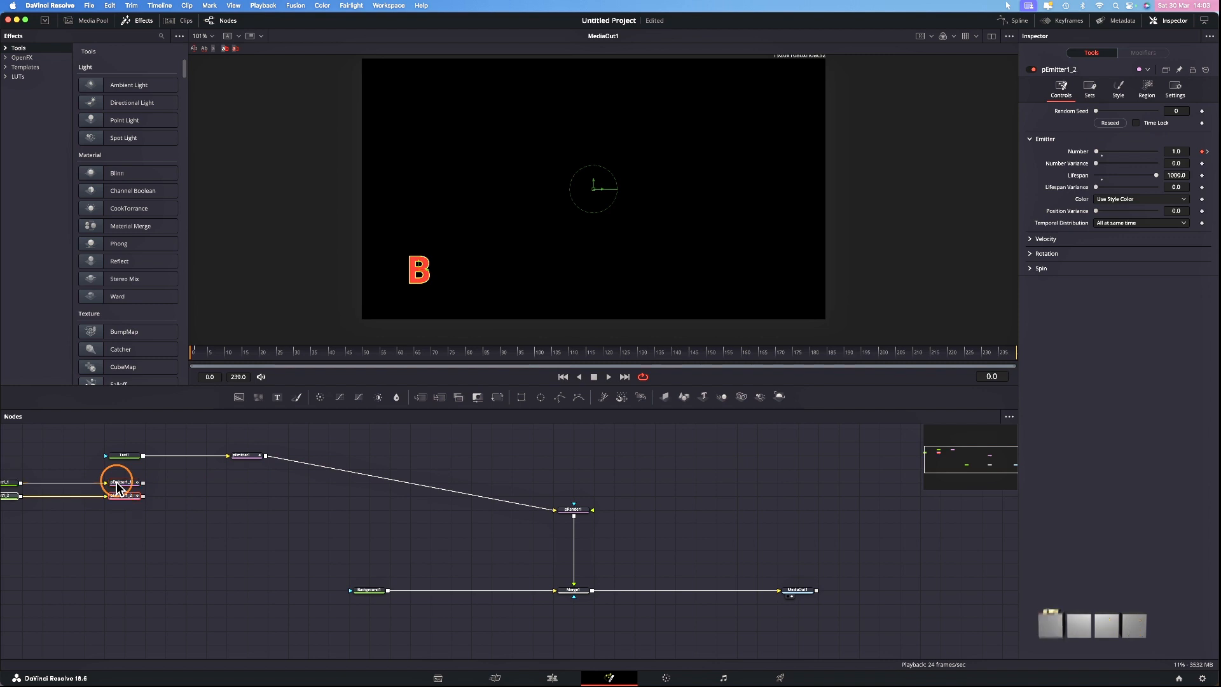
key("super+v")
key("super+v")
key("super+v")
key("super+v")
key("super+v")
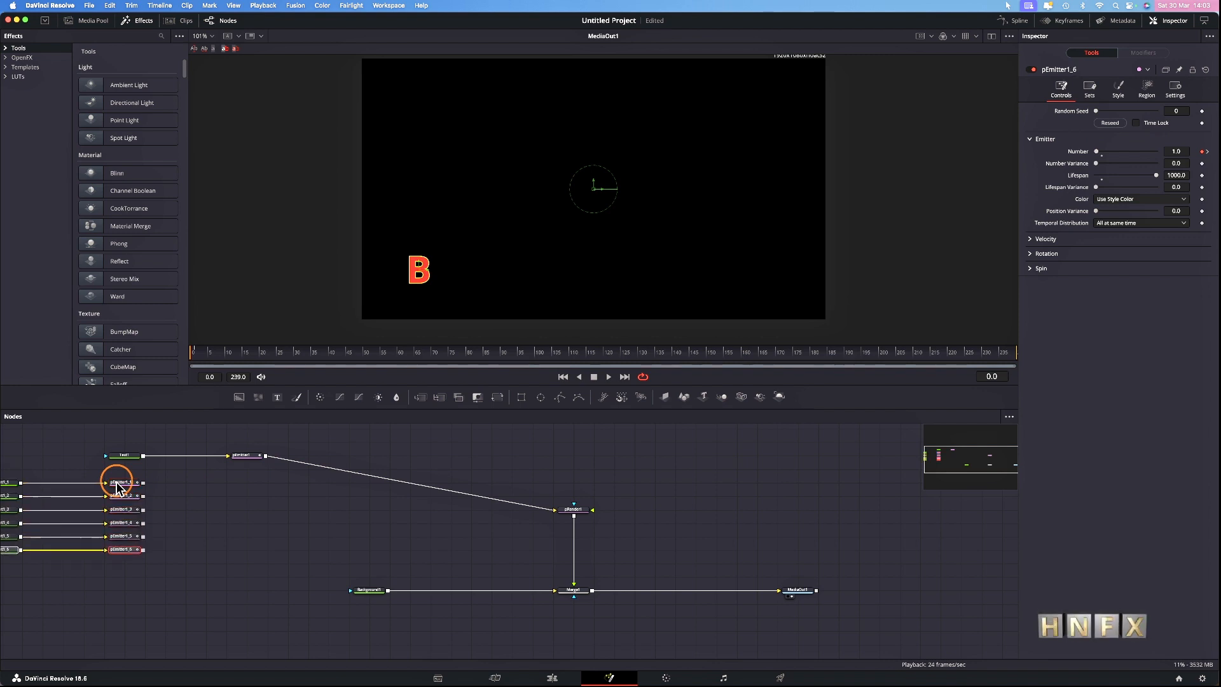
key("super+v")
scroll(213, 502, "left", 5)
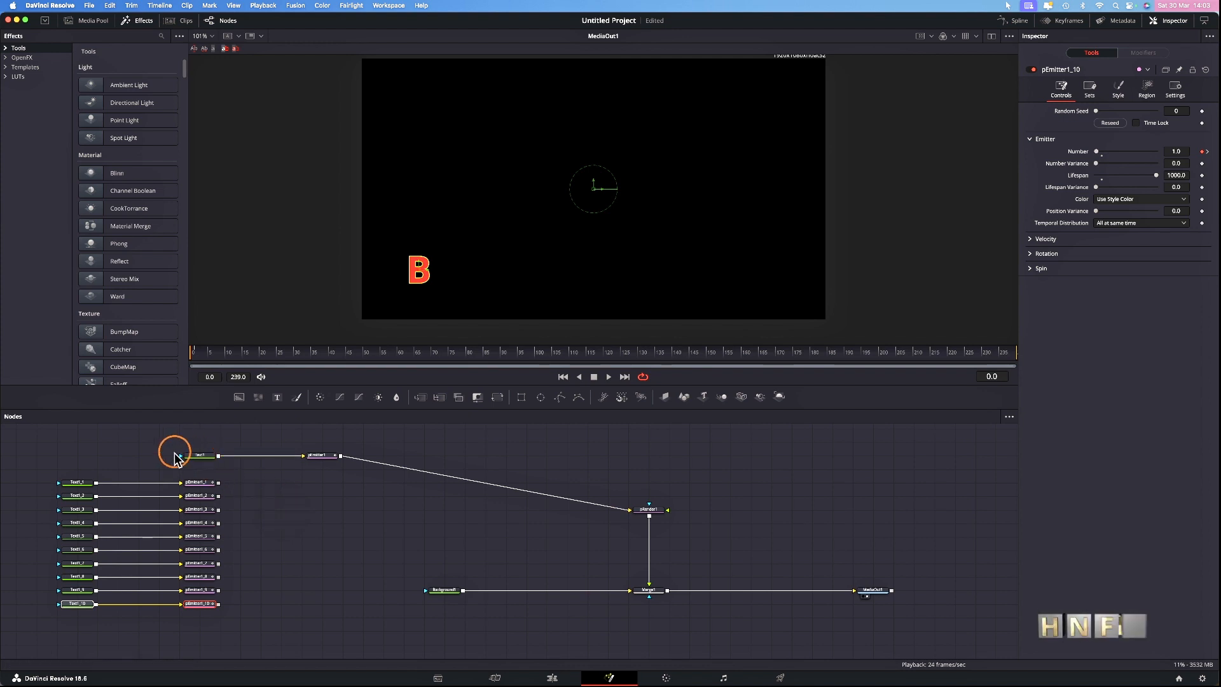
mouse_move(165, 450)
left_mouse_down()
mouse_move(327, 482)
mouse_move(280, 456)
mouse_move(184, 456)
left_mouse_up()
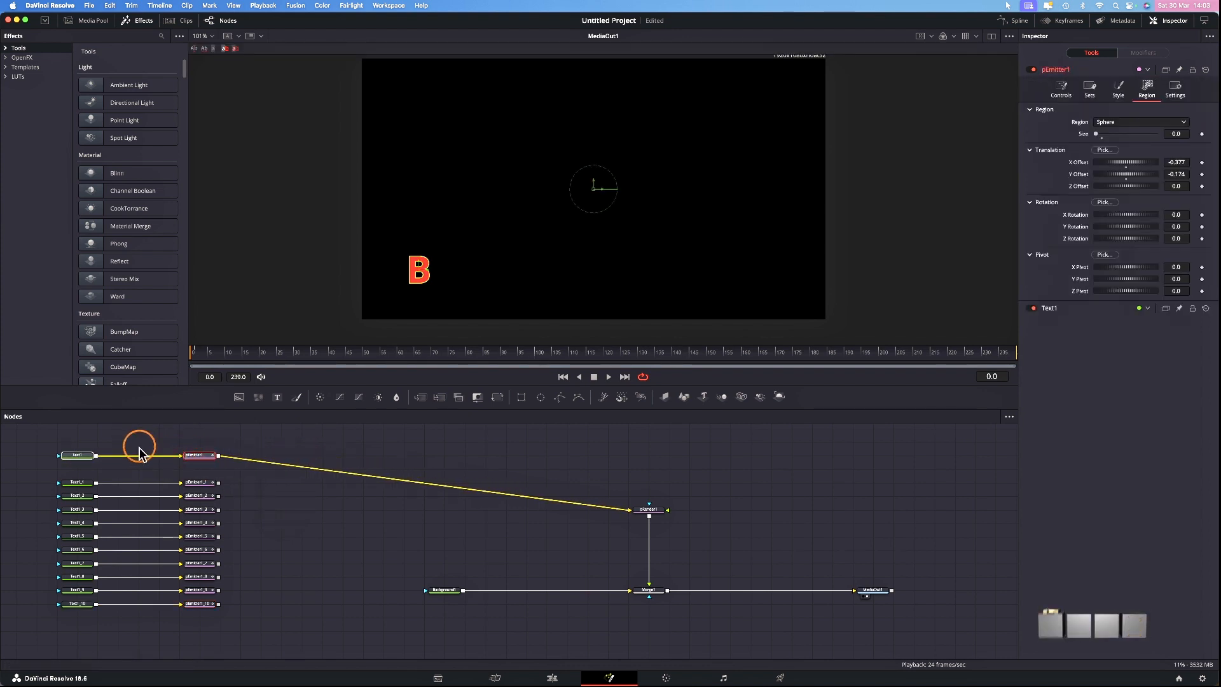
Step: Rename the Text1 node as B and the Text1_1 node as O
left_click(75, 456)
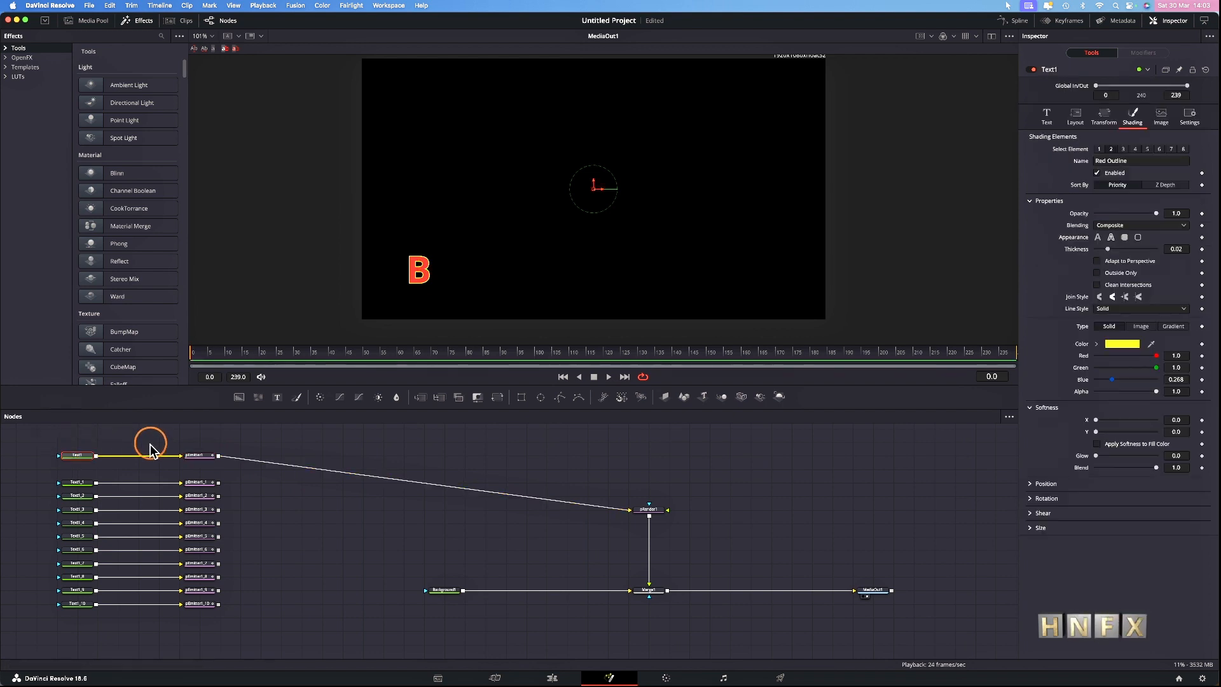
left_click(148, 445)
left_click(80, 456)
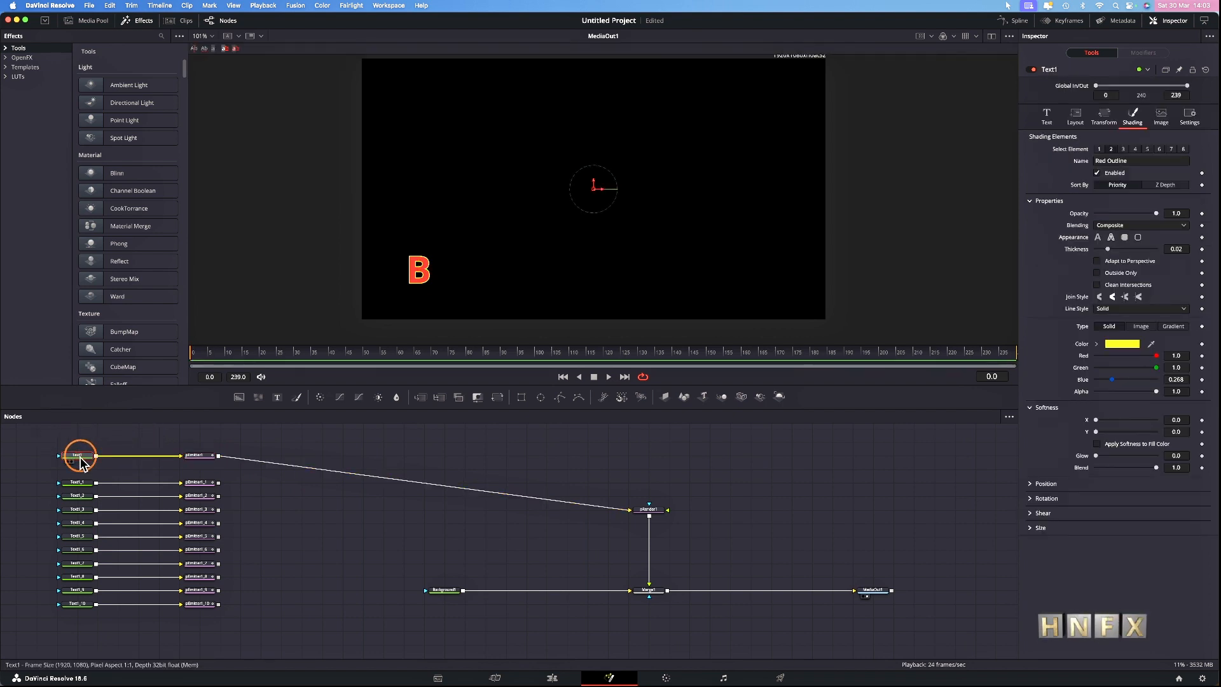
key("F2")
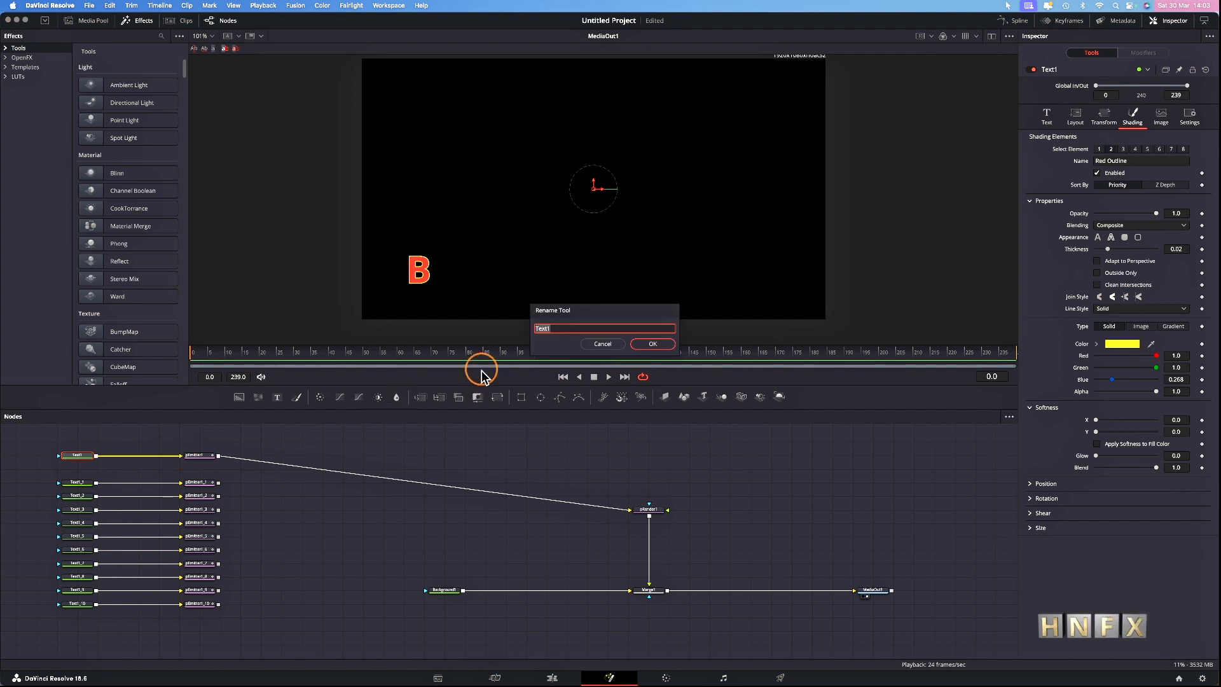
type("B")
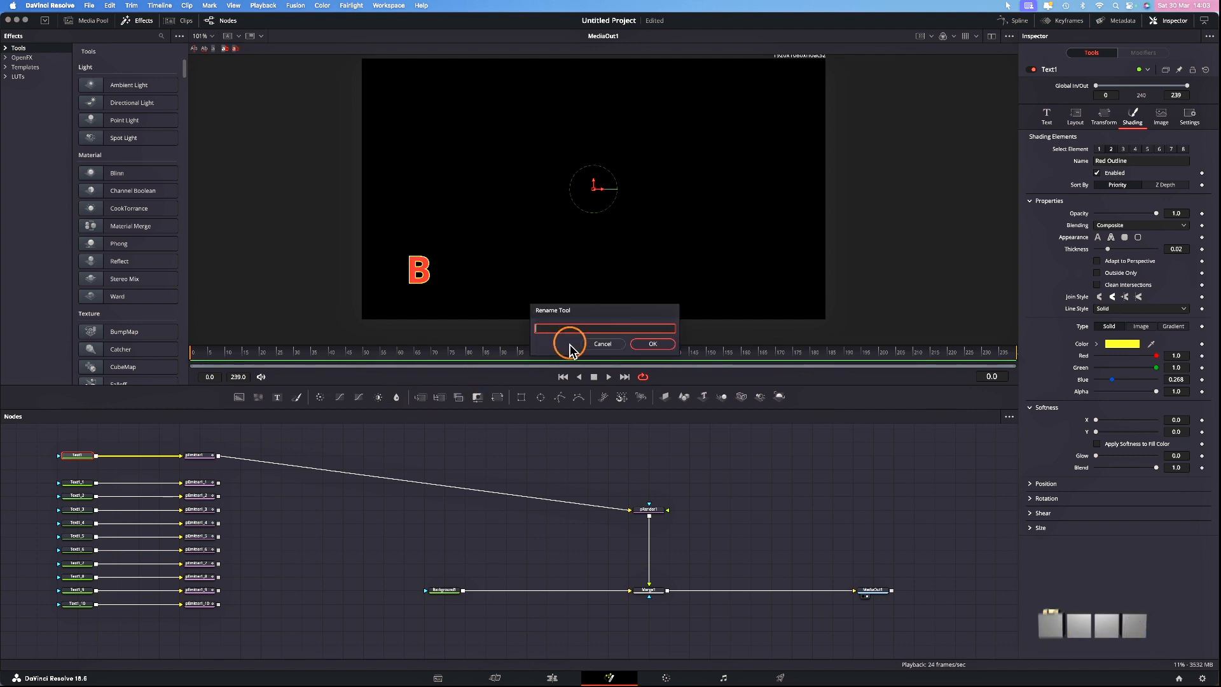
left_click(656, 344)
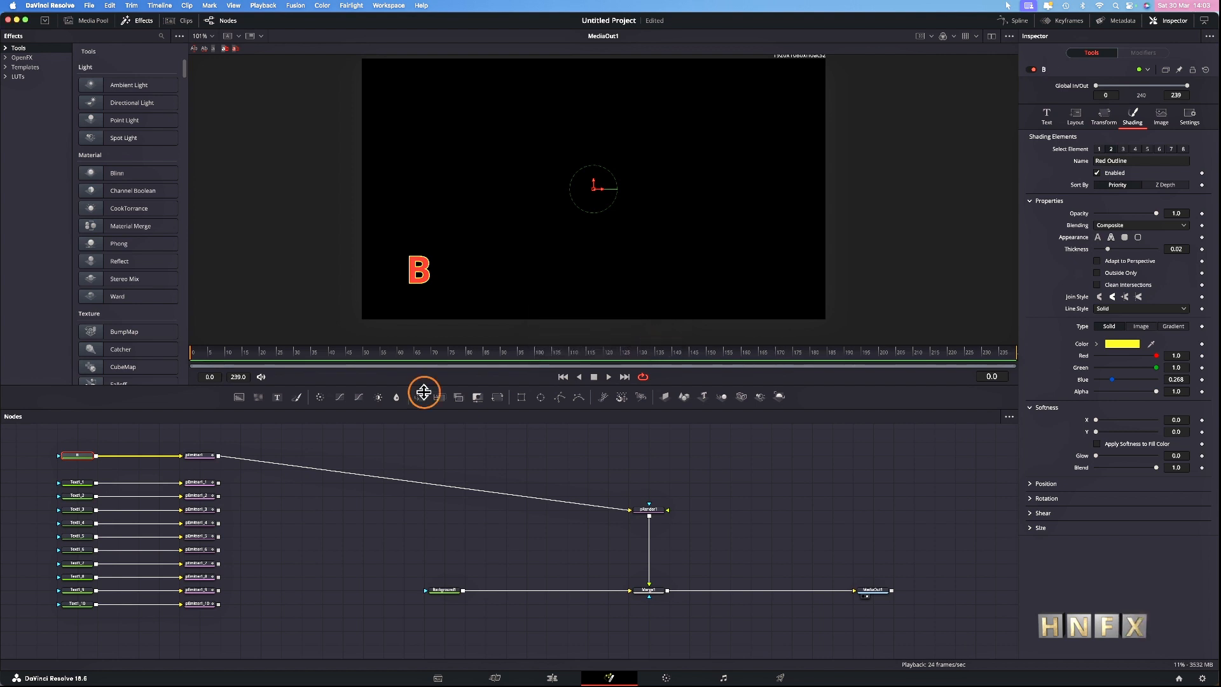
left_click(78, 483)
key("F2")
type("O")
left_click(654, 345)
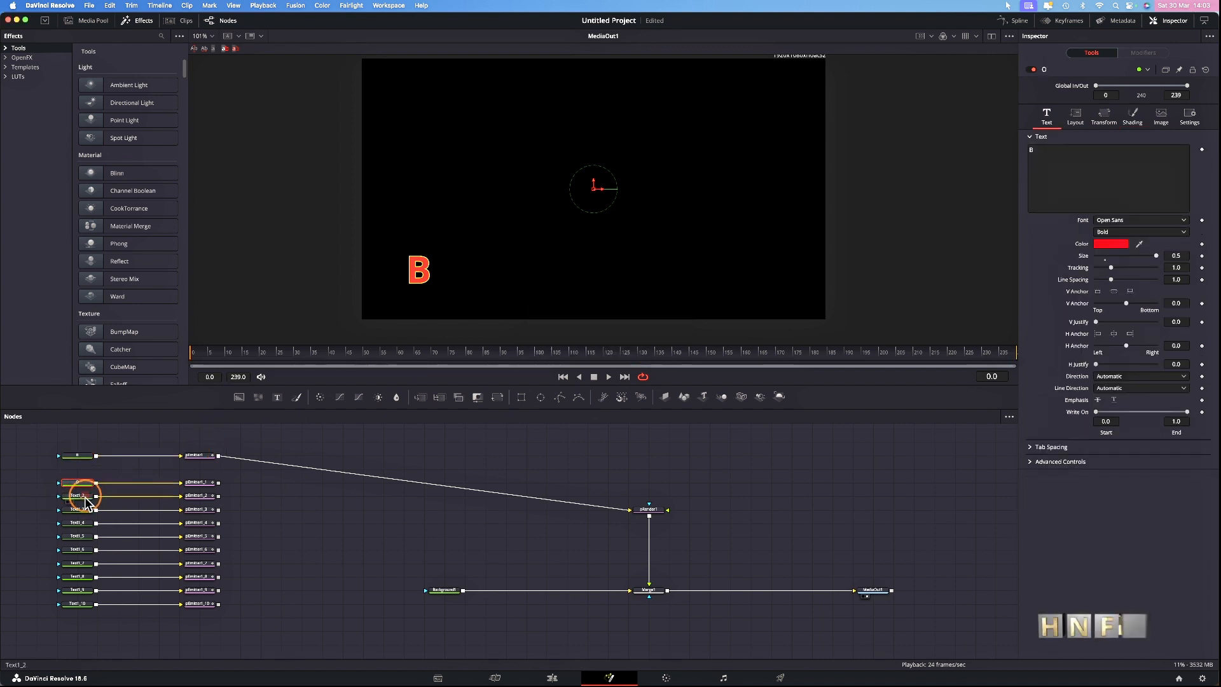
Step: Rename the Text1_2, Text1_3 and Text1_4 nodes as U, N and C
left_click(81, 496)
key("F2")
type("U")
left_click(654, 344)
left_click(73, 511)
key("F2")
type("N")
left_click(653, 344)
left_click(82, 523)
key("F2")
type("C")
left_click(653, 344)
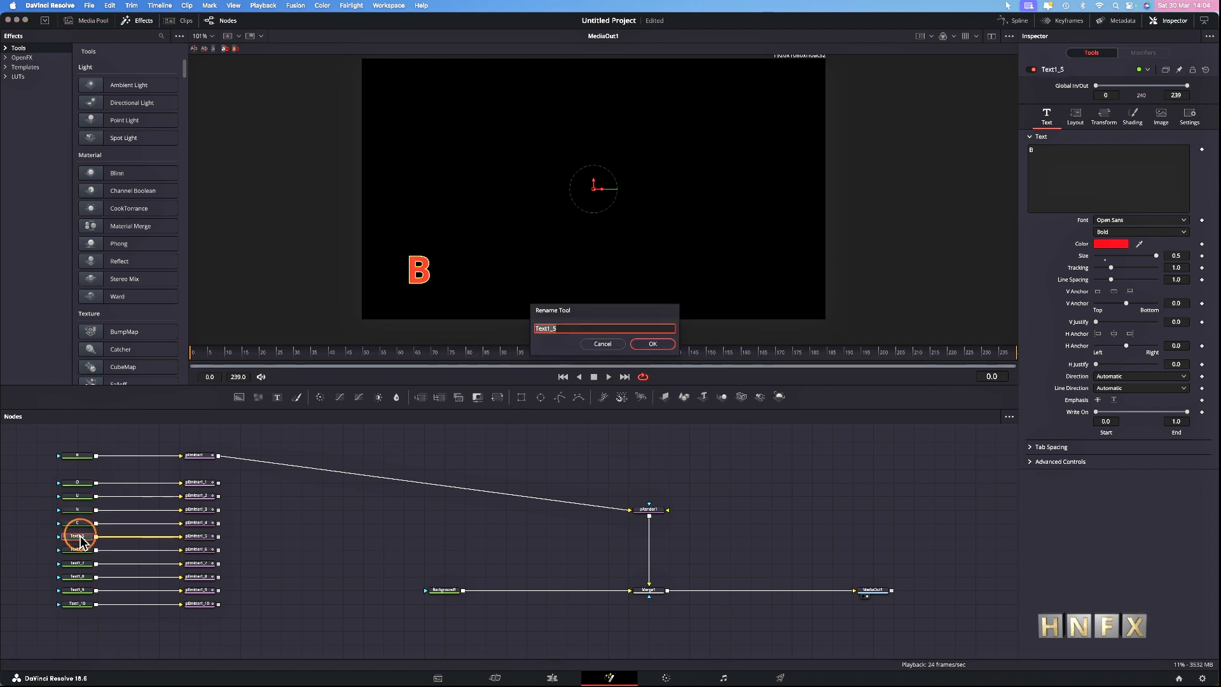
Step: Rename the Text1_5, Text1_6, Text1_7 and Text1_8 nodes as Y, T, I and T2
left_click(76, 549)
key("F2")
type("T")
left_click(653, 344)
left_click(85, 563)
key("F2")
type("I")
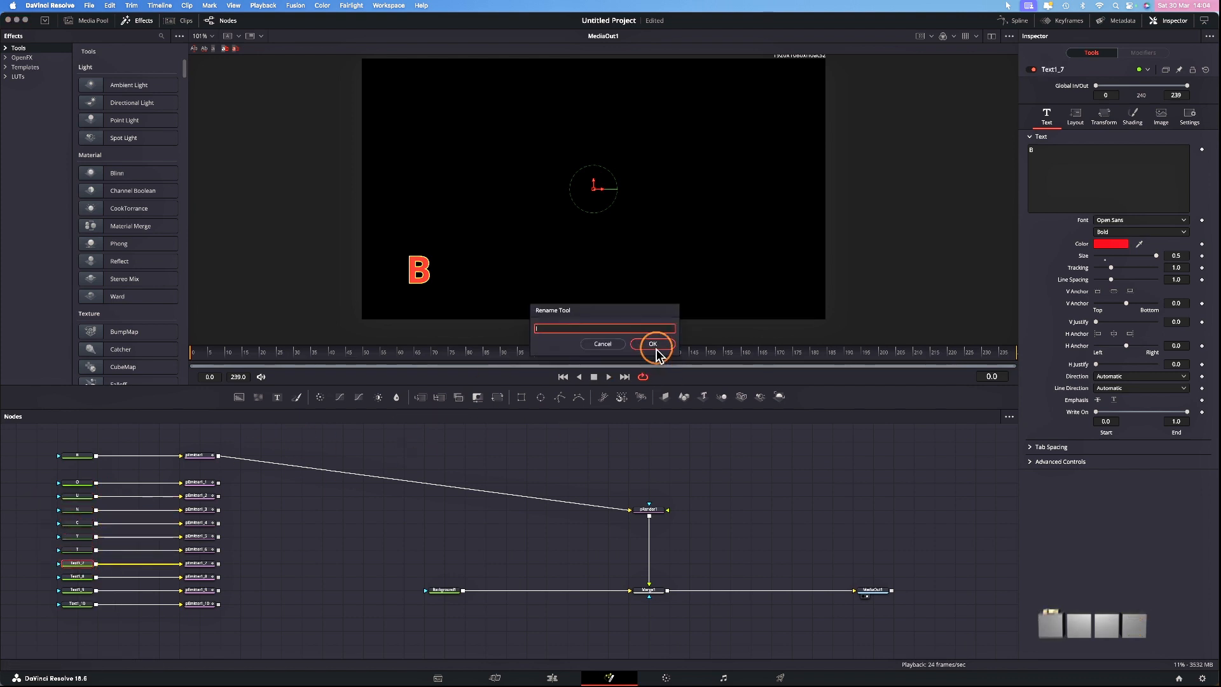
left_click(654, 347)
key("Return")
Step: Rename the Text1_9 node as L and the Text1_10 node as E
left_click(76, 590)
key("F2")
type("L")
key("Return")
left_click(78, 603)
key("F2")
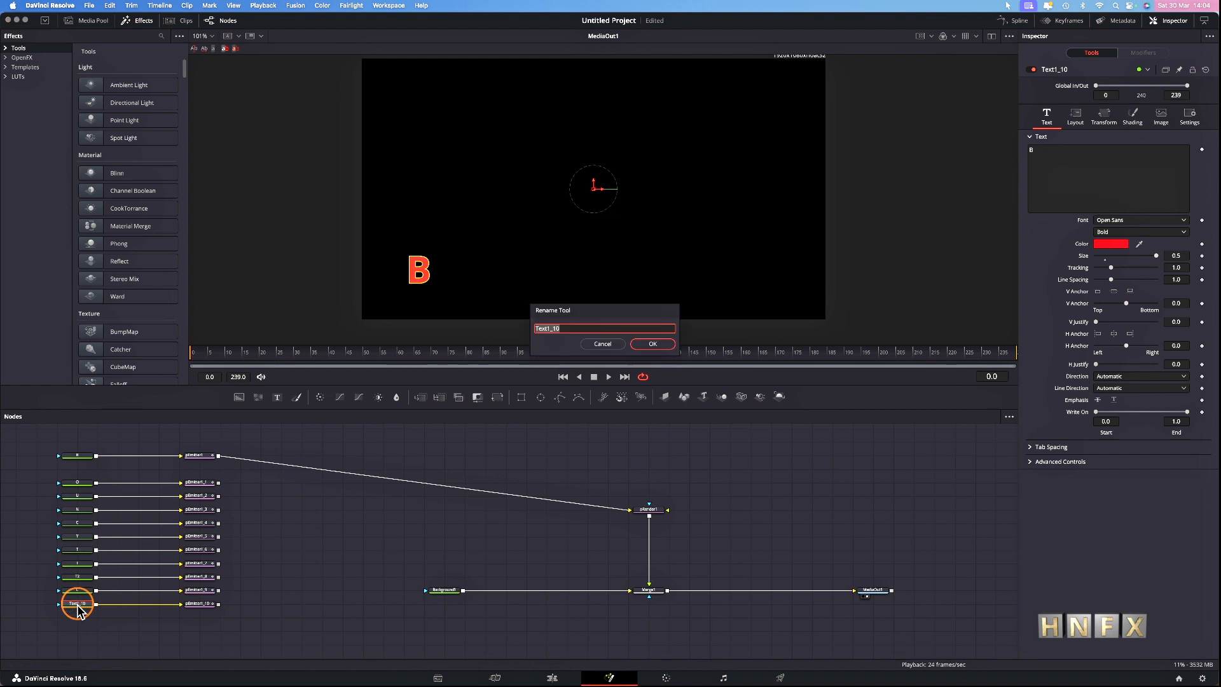
left_click(659, 346)
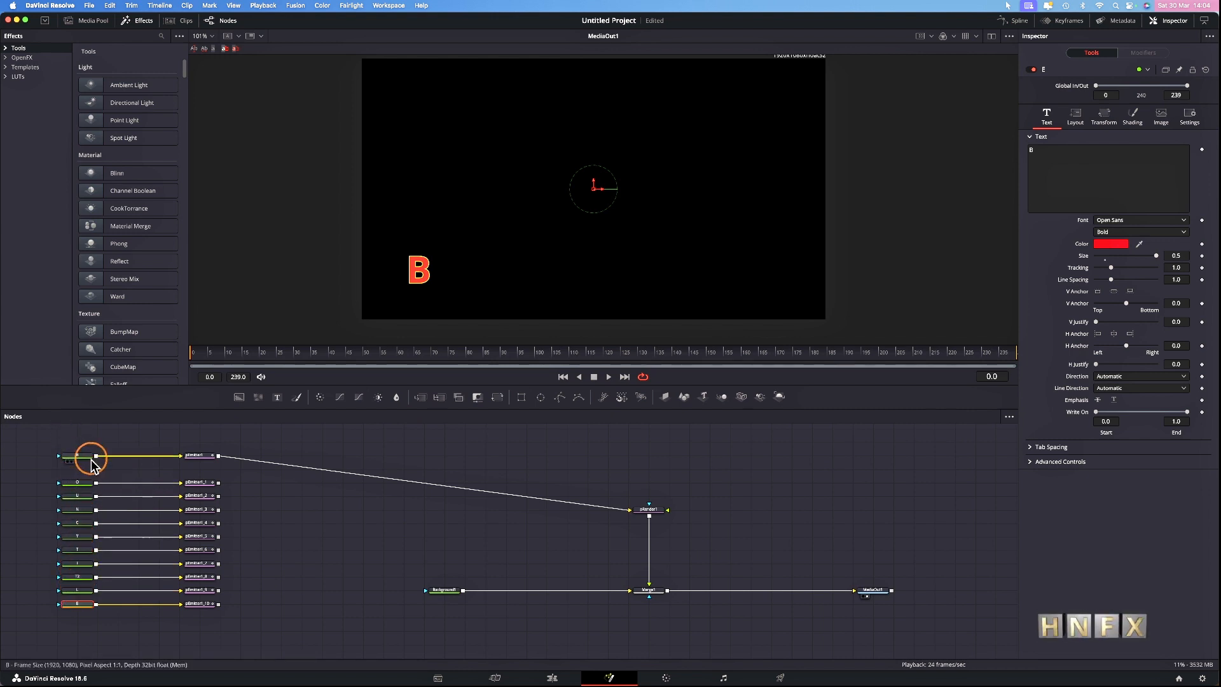
Step: Replace the text content of the O, U, N and C nodes with the letter each node is named after
left_click(74, 489)
left_click(1041, 155)
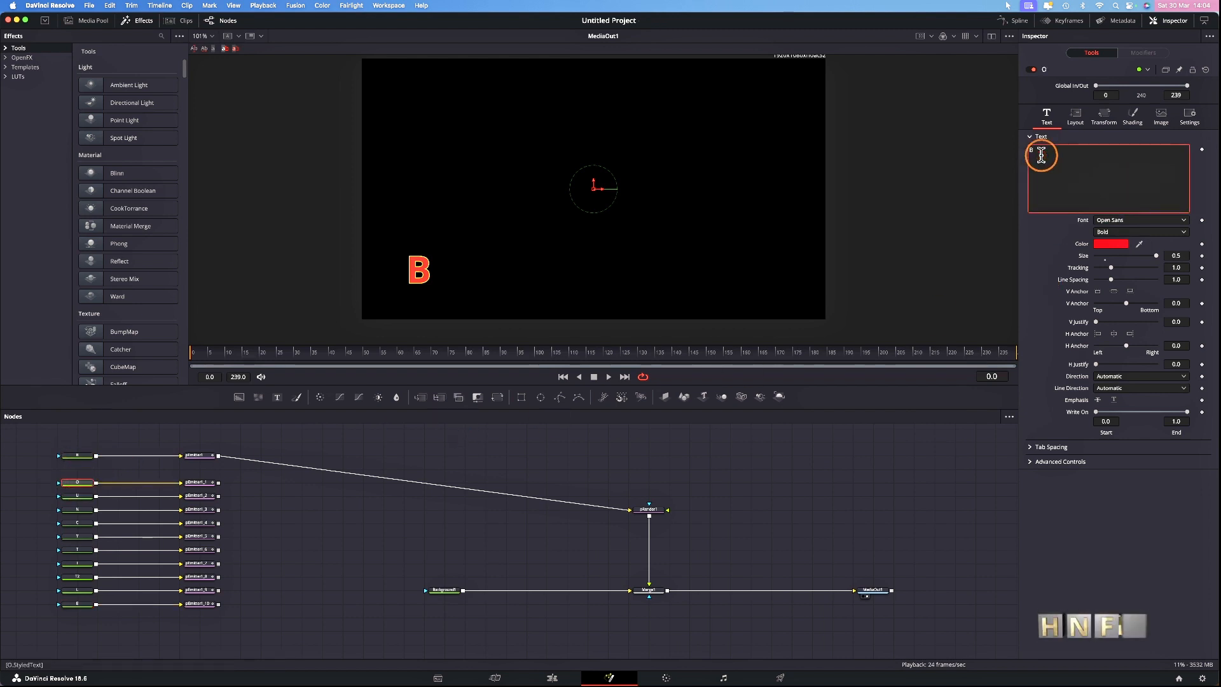
left_click(80, 499)
left_click(1043, 153)
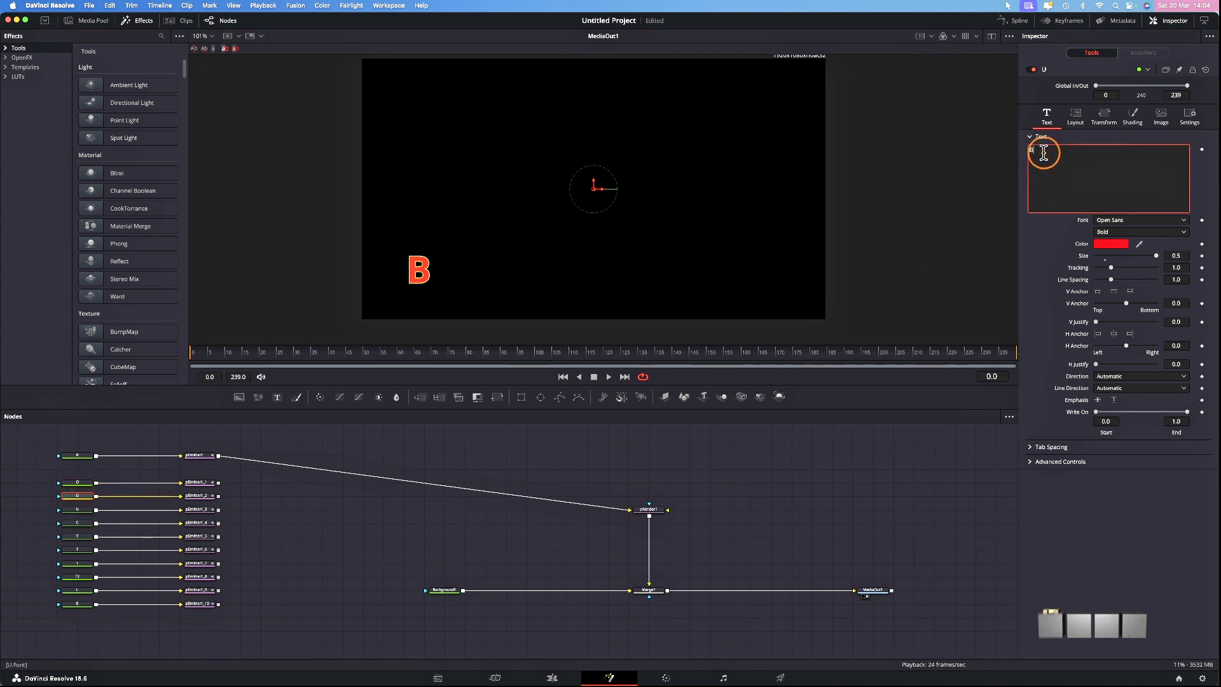
Step: Change the text content of the Y, T and I nodes to Y, T and I respectively
left_click(75, 536)
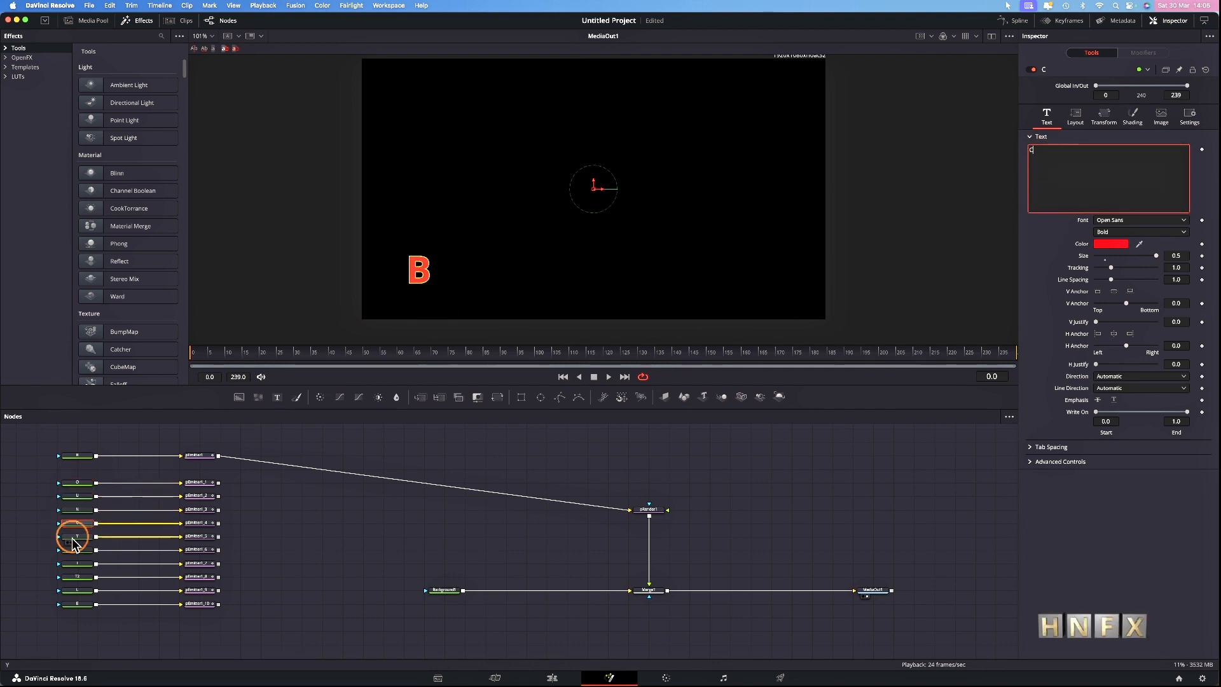
left_click(76, 549)
left_click(1043, 155)
type("T")
left_click(74, 563)
left_click(1044, 155)
Step: Set the text content of the T2, L and E nodes to T, L and E
left_click(76, 577)
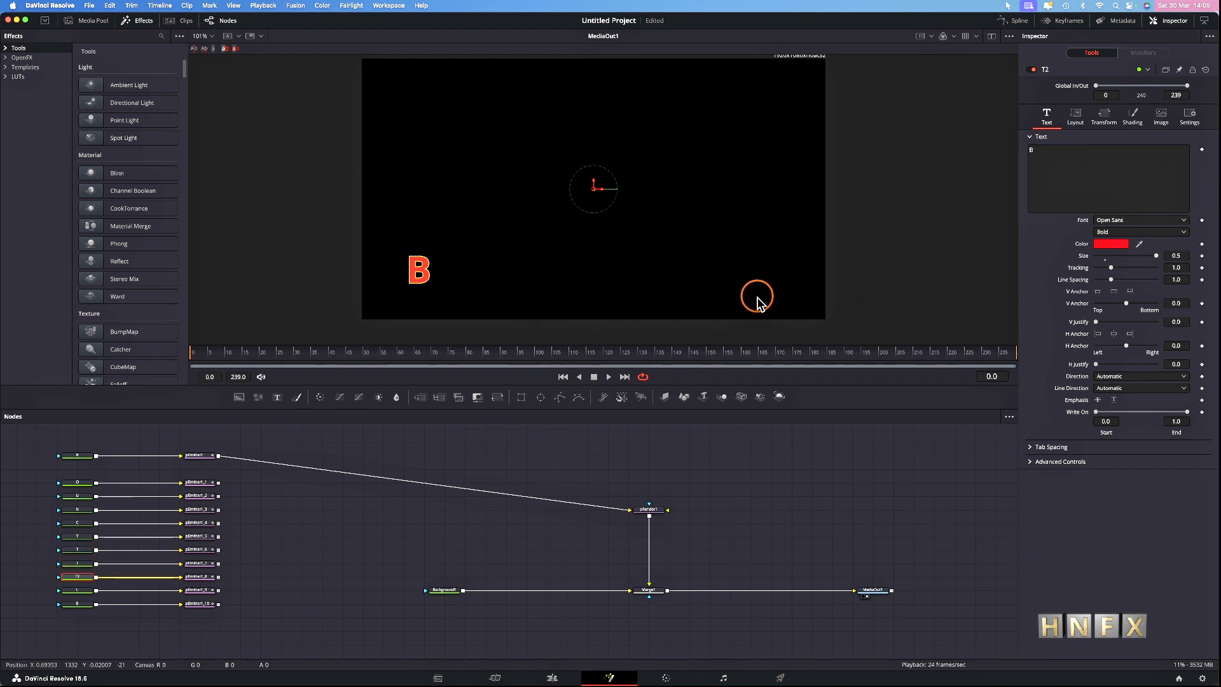
left_click(1044, 154)
type("T")
left_click(76, 590)
left_click(1044, 152)
left_click(76, 603)
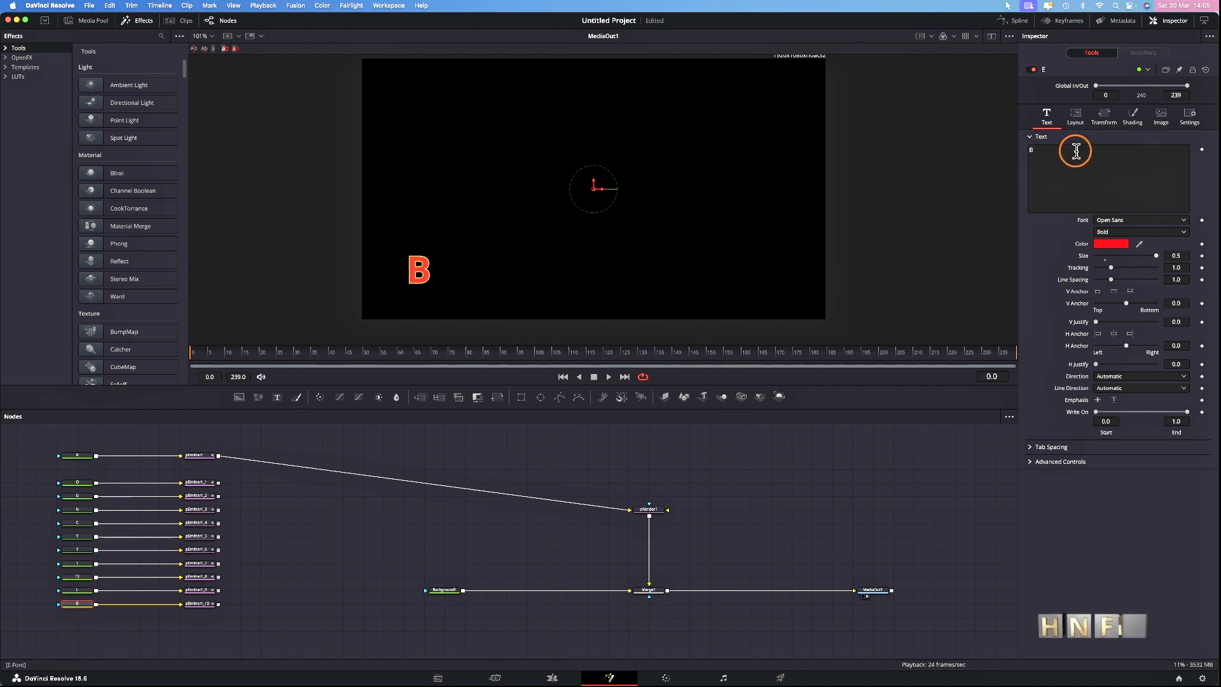
left_click(1050, 149)
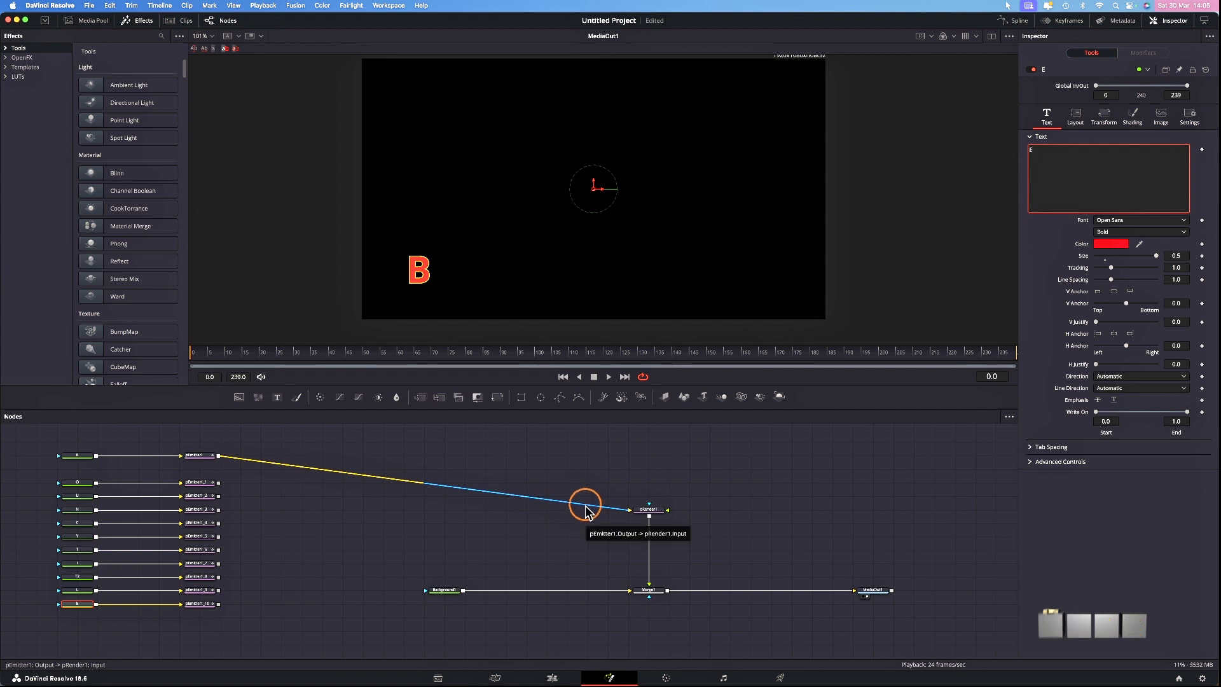
Step: Route all eleven pEmitters into pRender1 through a chain of ten pMerge nodes, replacing pEmitter1's direct connection
left_click_drag(218, 458, 603, 517)
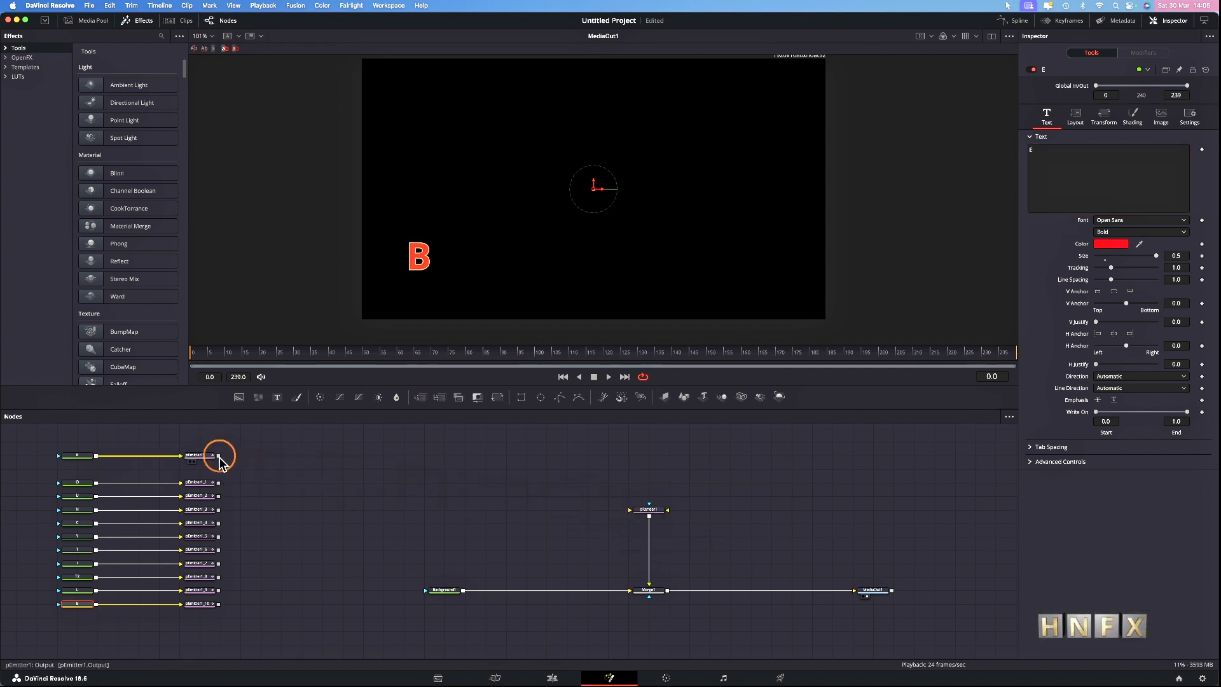
left_click_drag(218, 456, 220, 489)
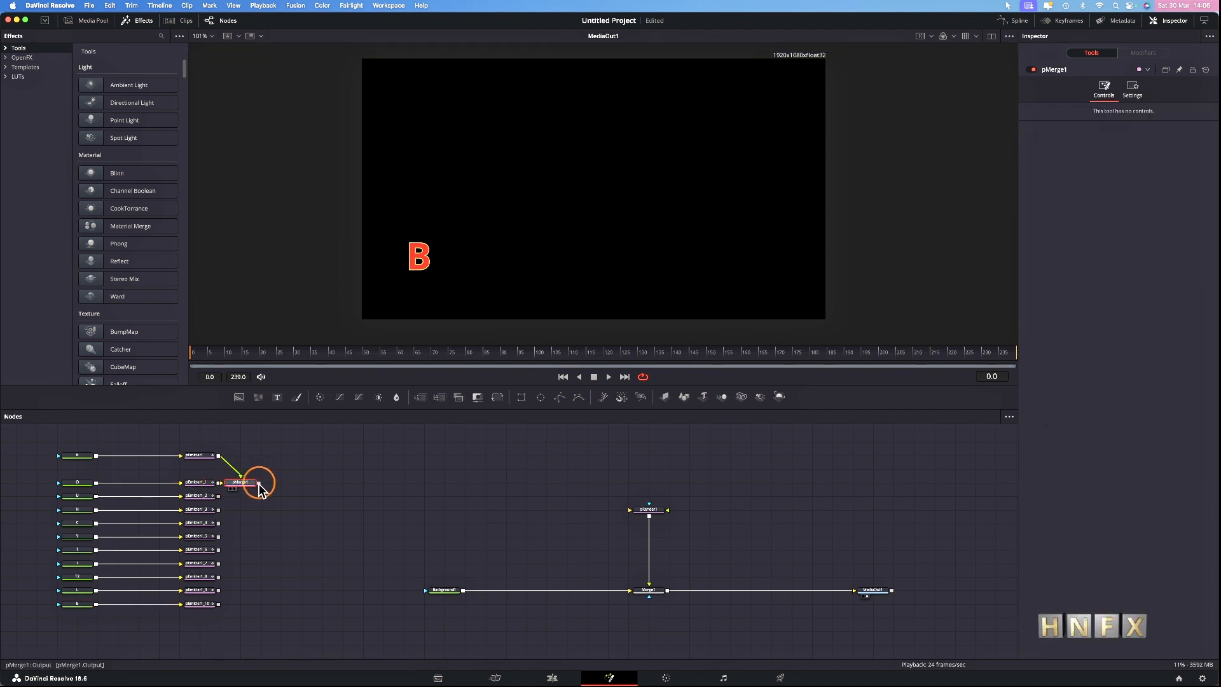
left_click_drag(260, 488, 218, 564)
left_click_drag(259, 563, 219, 577)
left_click_drag(259, 576, 219, 603)
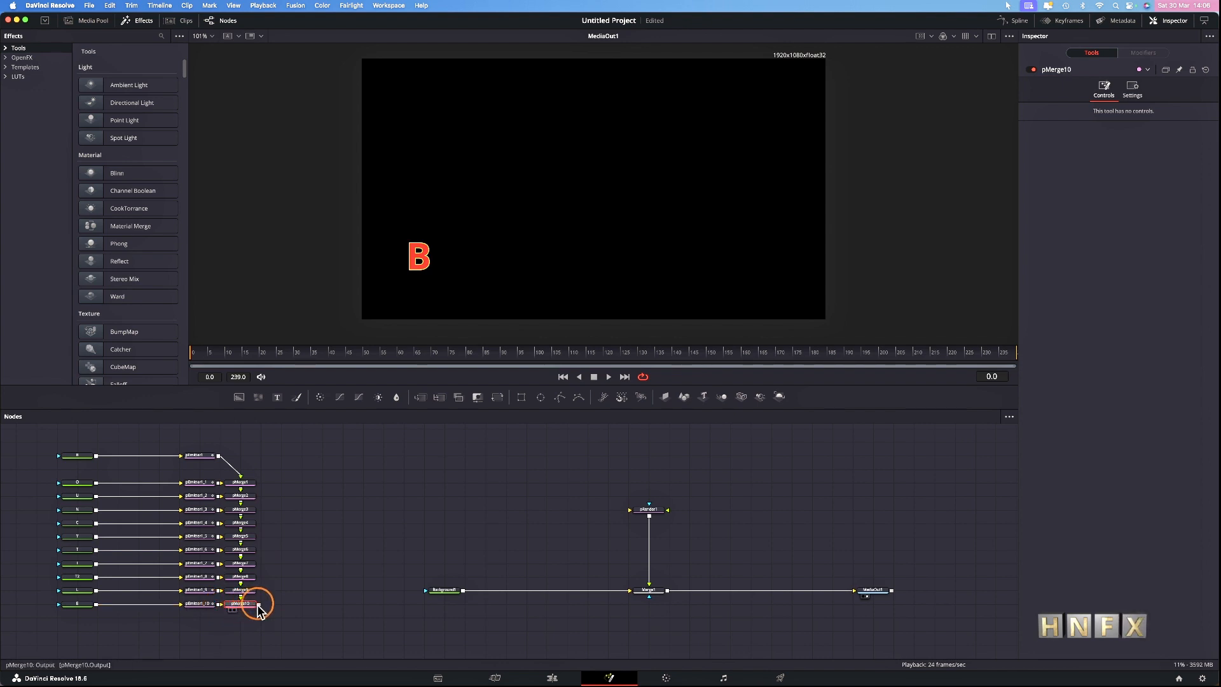
left_click_drag(260, 606, 632, 517)
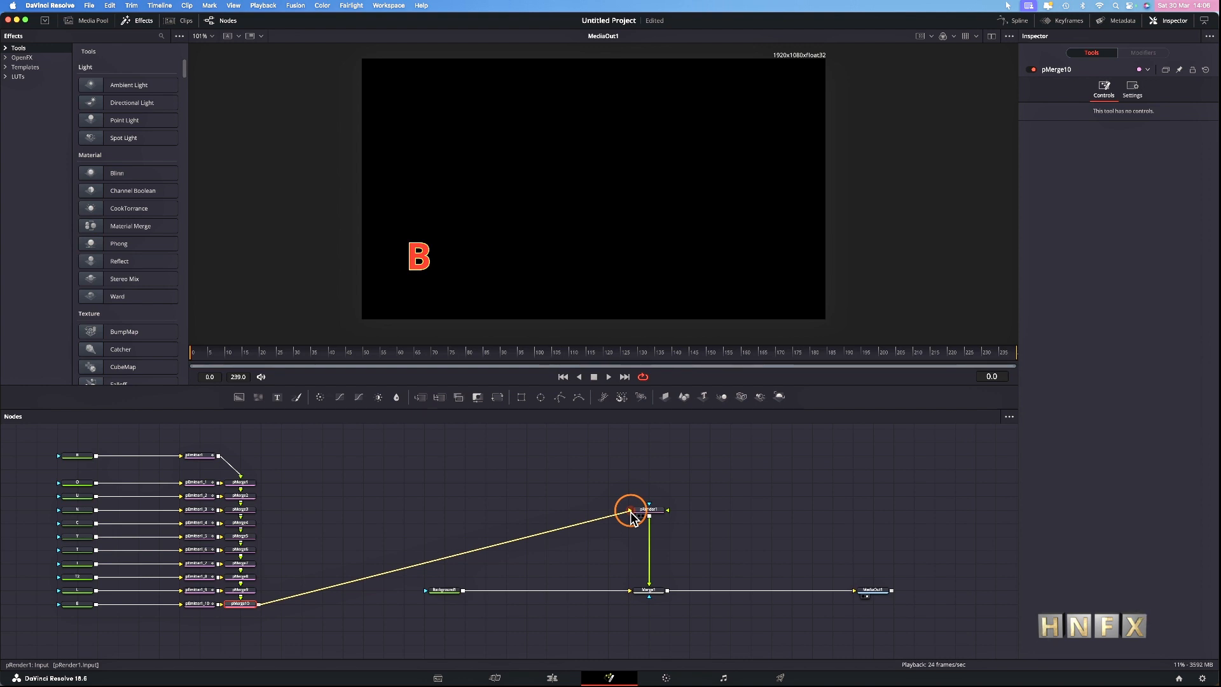
left_click_drag(632, 516, 632, 516)
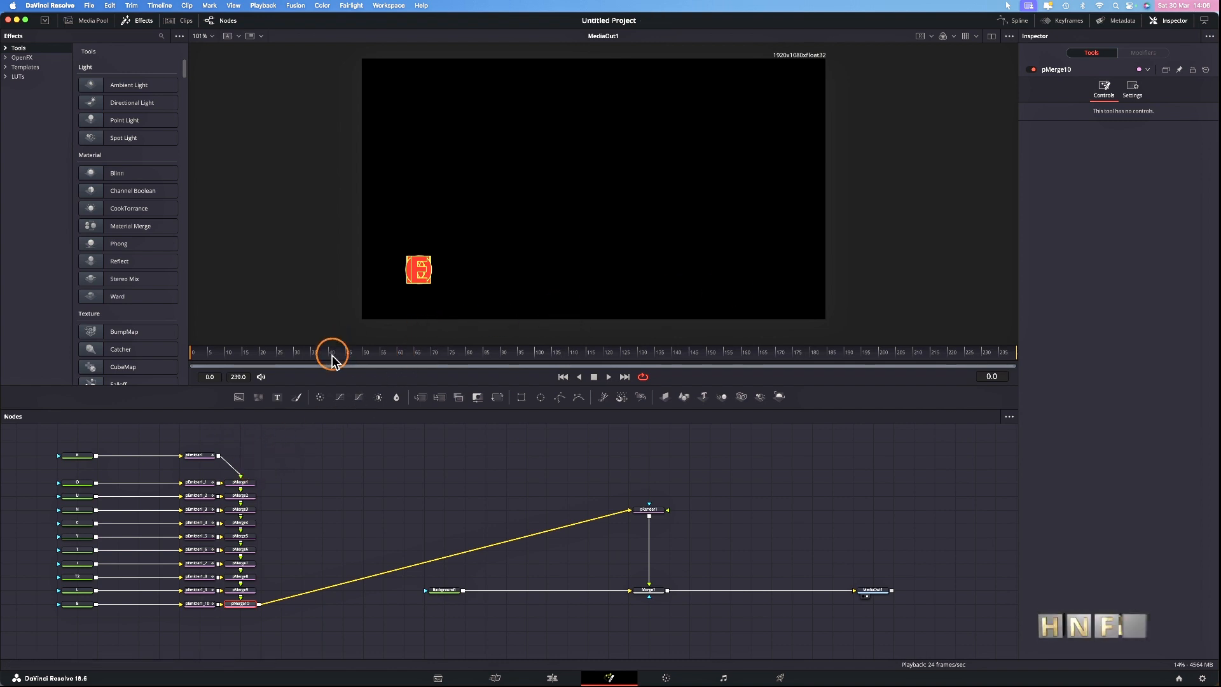
Step: Move the letter O beside the B by setting pEmitter1_1's region X offset to about -0.325
left_click(197, 457)
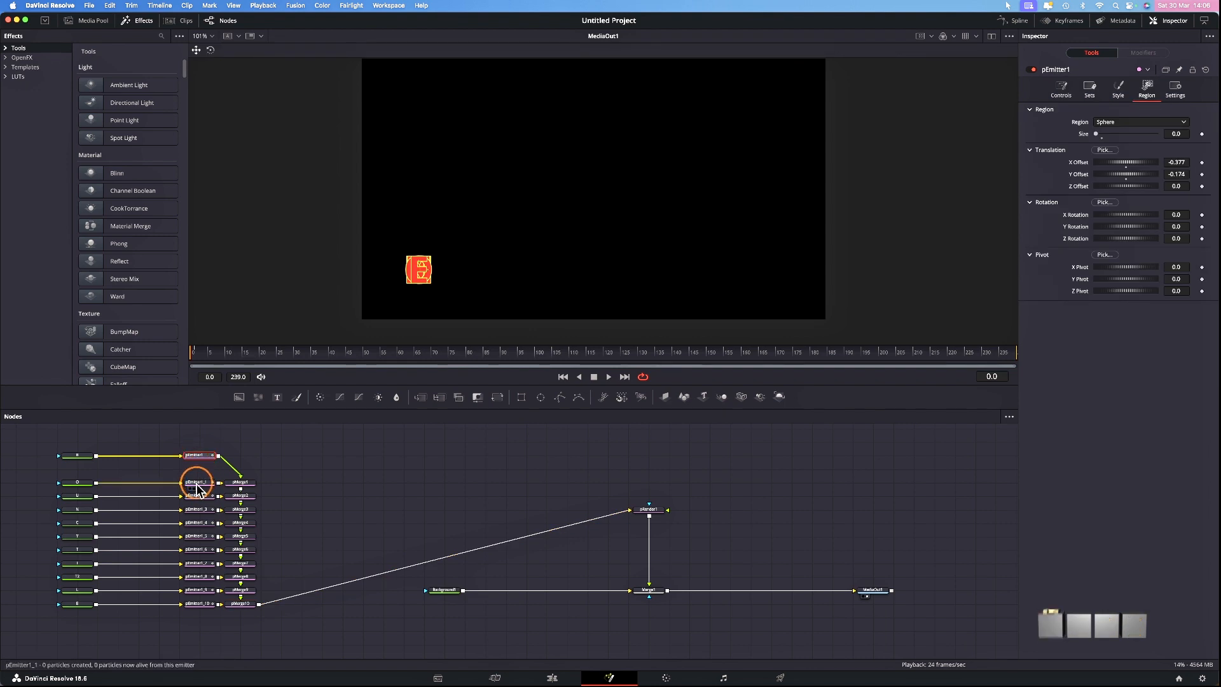
left_click(197, 485)
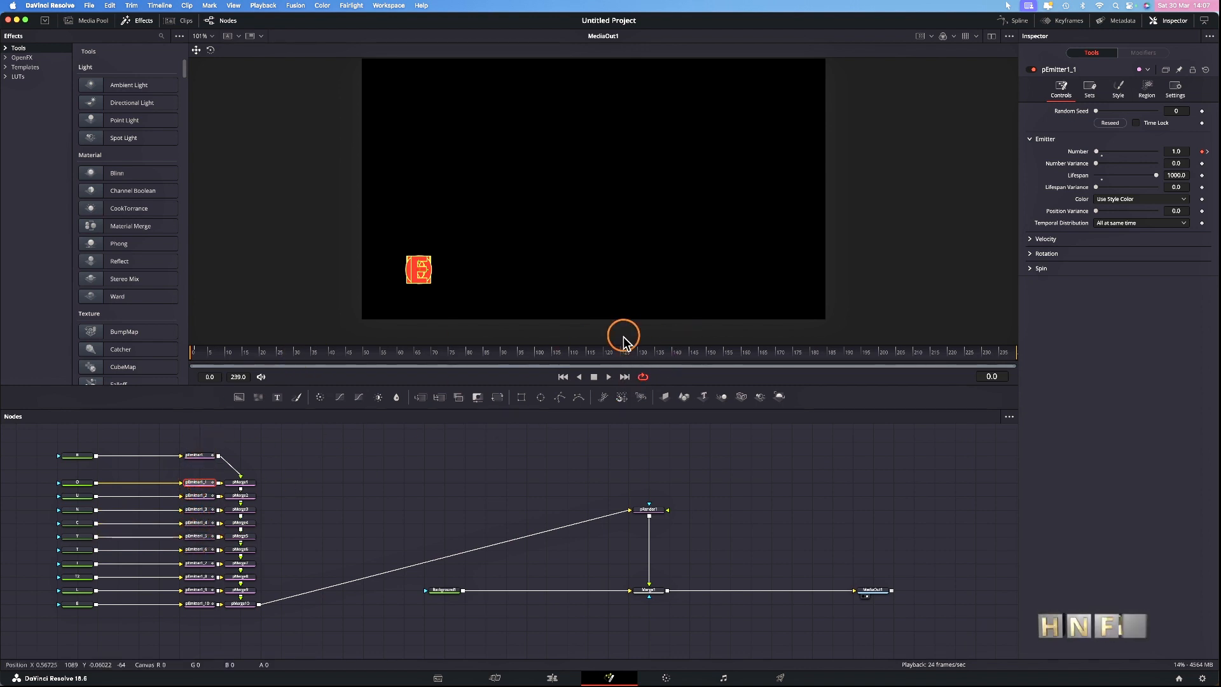
left_click(1147, 96)
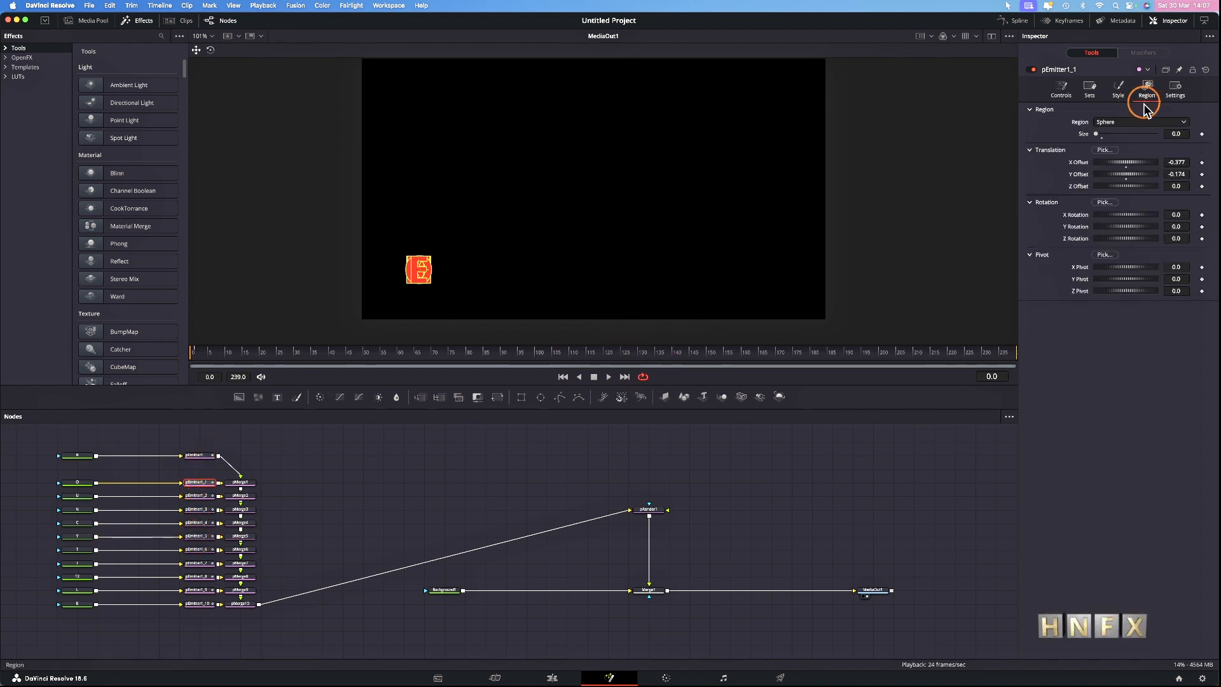
left_click(1107, 163)
left_click_drag(1107, 164, 1187, 162)
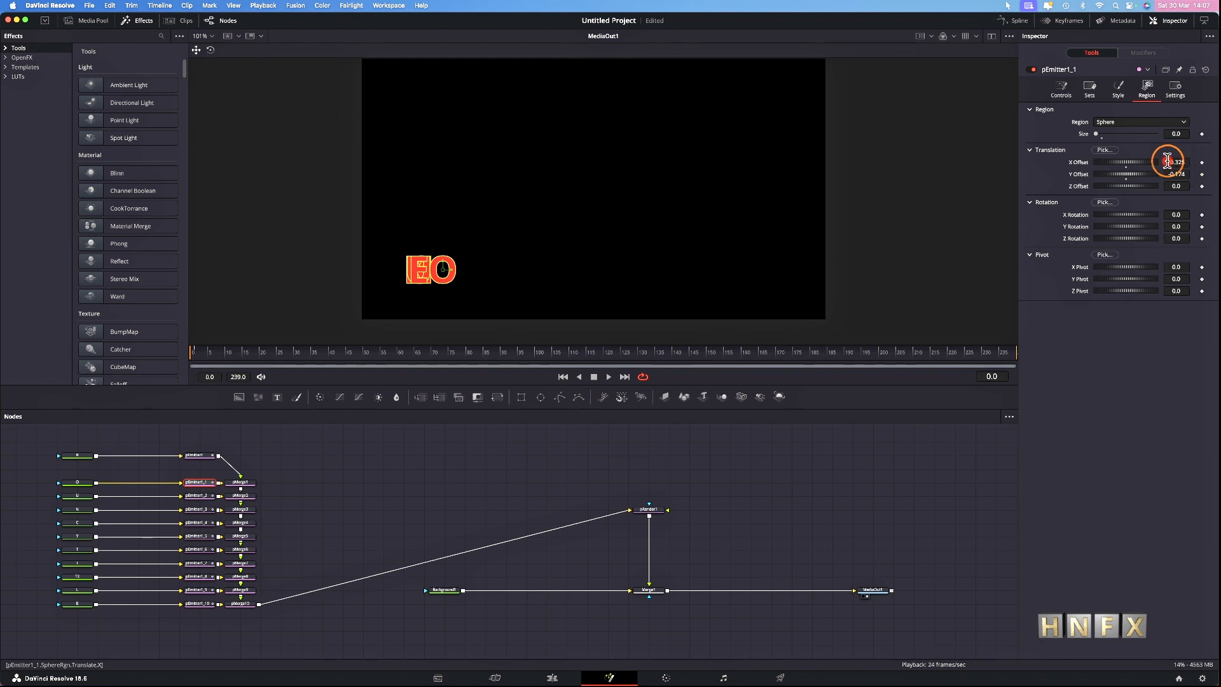
Step: Place the letter U after the O by setting pEmitter1_2's region X offset to about -0.266
left_click(198, 498)
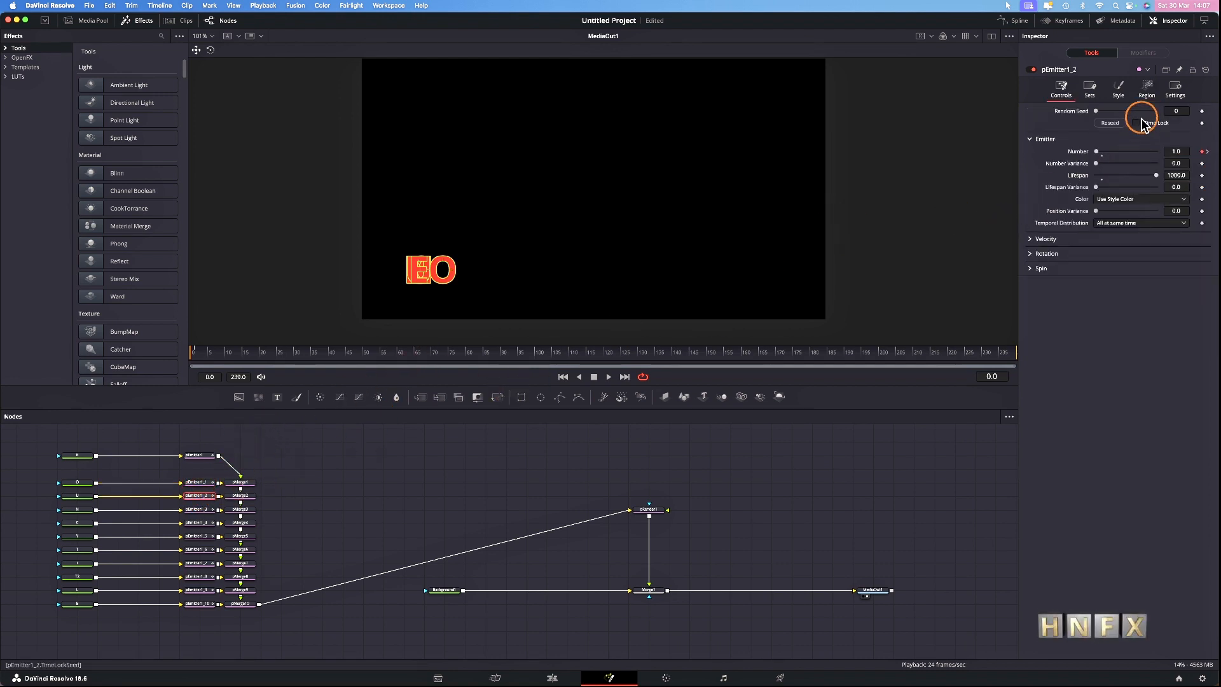
left_click(1144, 96)
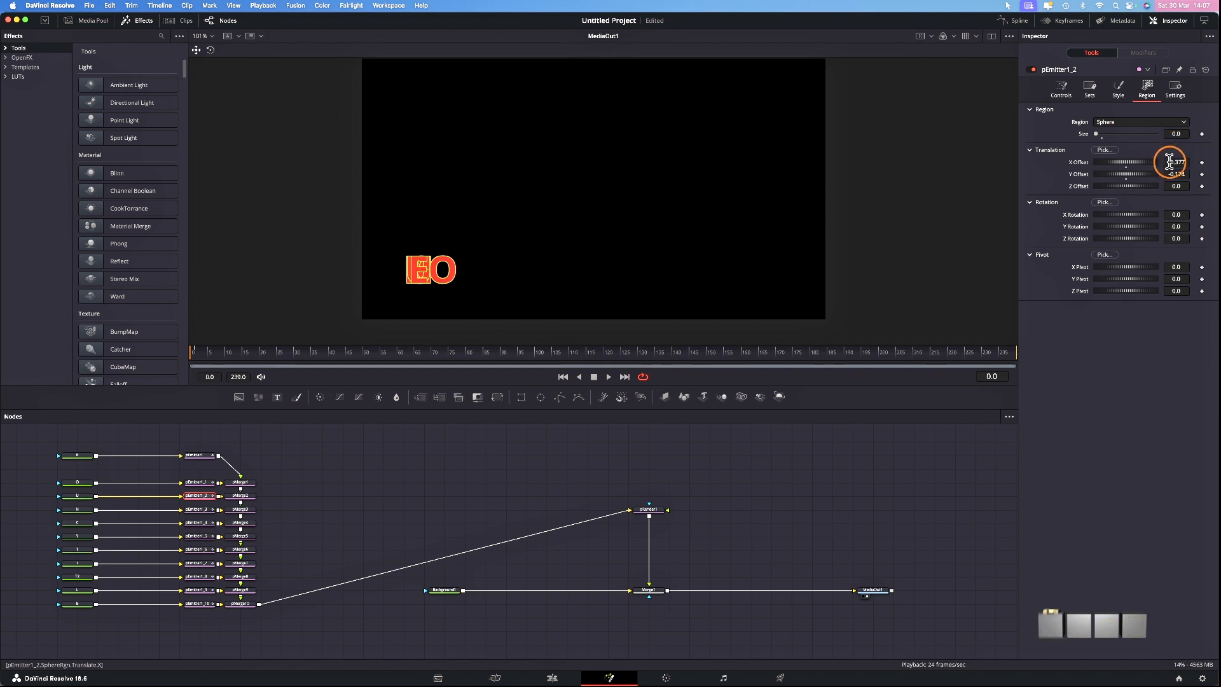
left_click_drag(1166, 162, 621, 162)
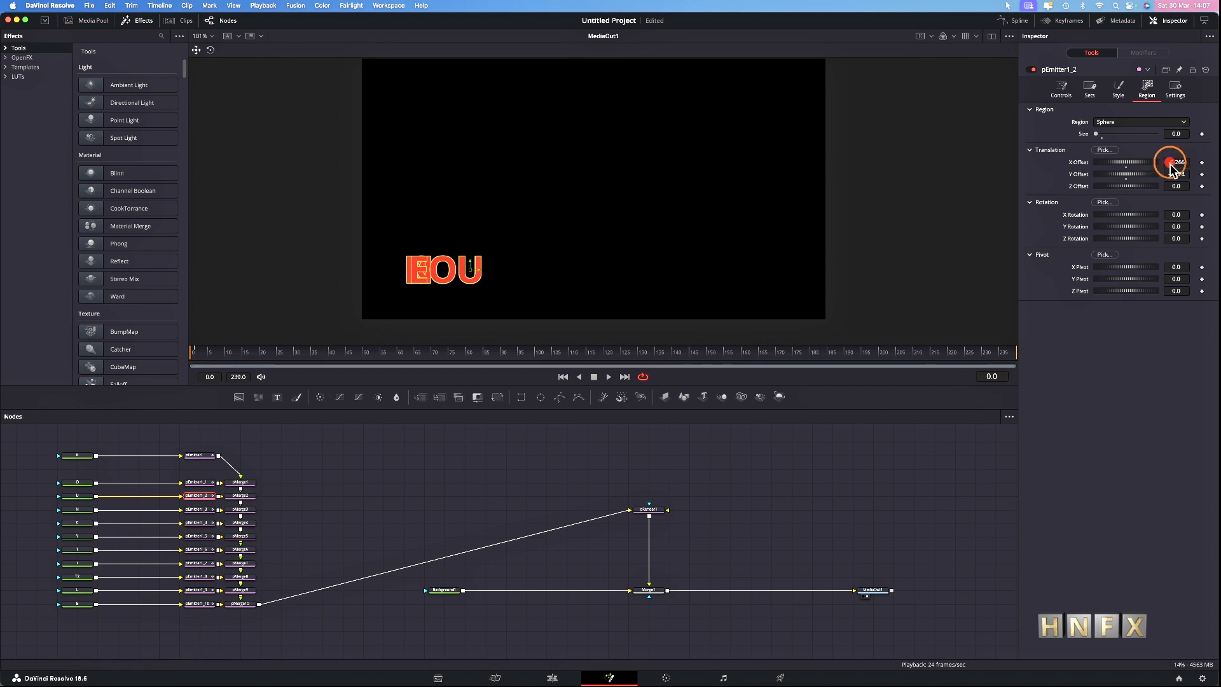
Step: Place the letters N and C after the U by raising the region X offsets of pEmitter1_3 and pEmitter1_4
left_click(189, 515)
left_click(1147, 89)
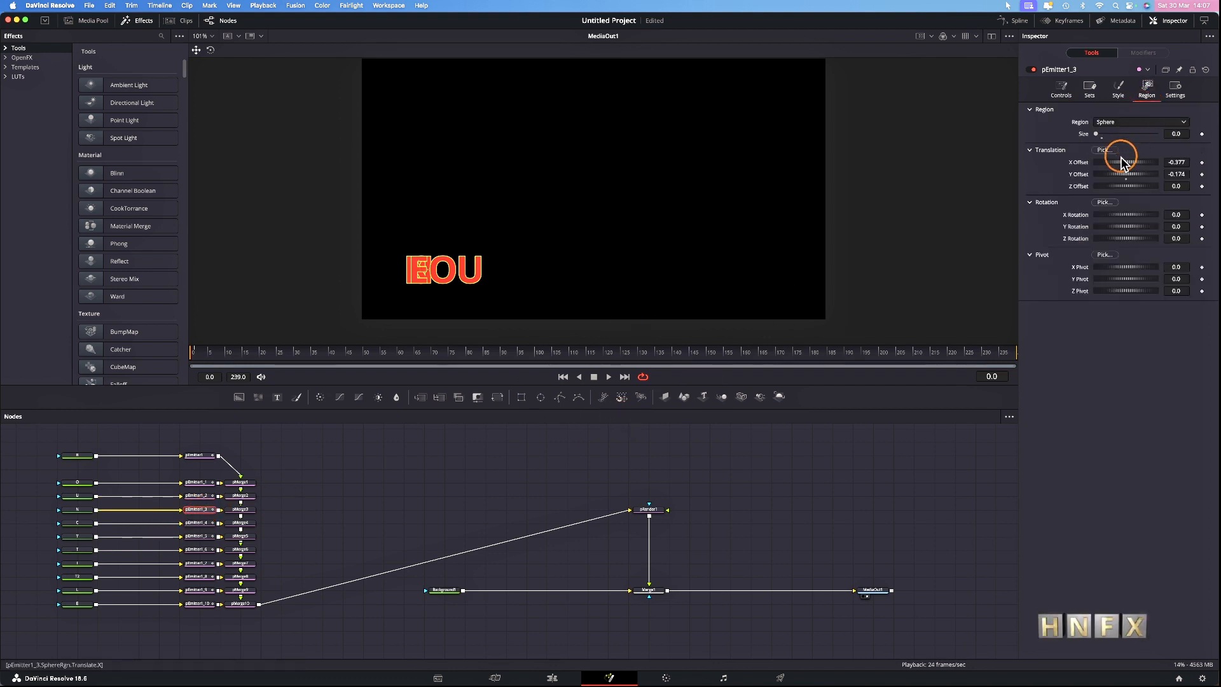
left_click_drag(1167, 162, 641, 164)
left_click(199, 523)
left_click(1147, 89)
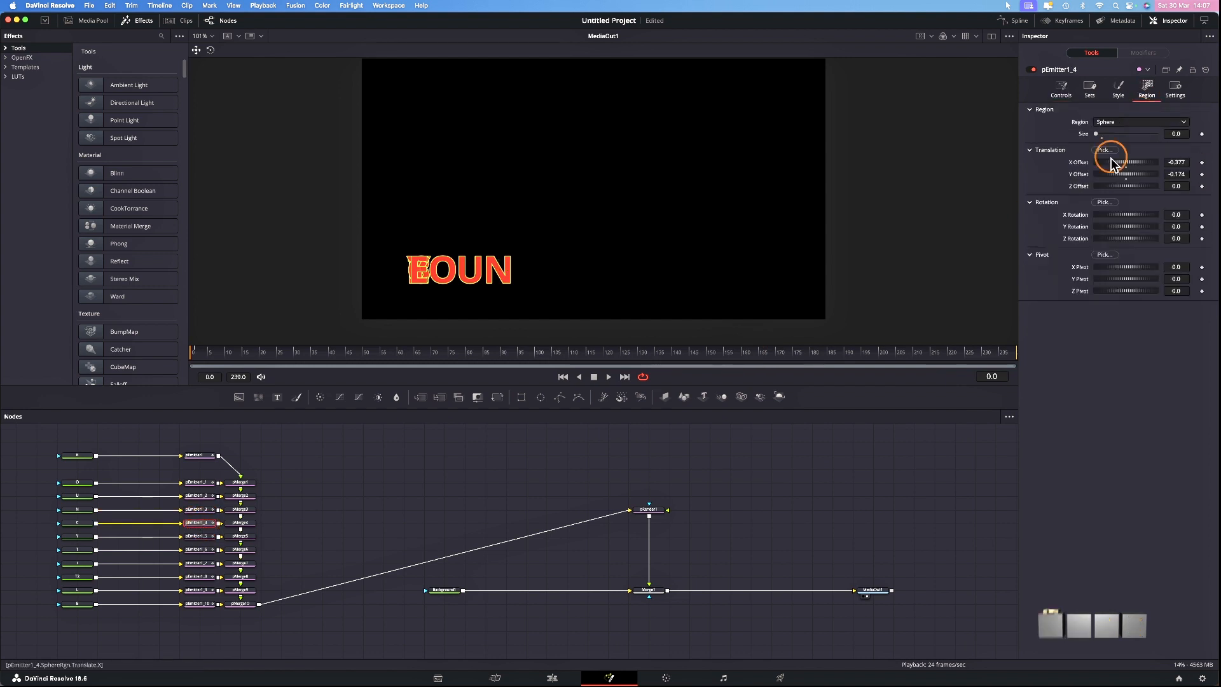
left_click_drag(1169, 163, 787, 167)
Step: Place Y, T and I along the row with the region X offsets of pEmitter1_5 to pEmitter1_7, leaving a word gap after Y
left_click(199, 536)
left_click(1147, 89)
left_click(199, 549)
left_click(1147, 89)
left_click(198, 563)
left_click(1147, 90)
Step: Complete the word TITLE by shifting the region X offsets of pEmitter1_8, pEmitter1_9 and pEmitter1_10 for the letters T, L and E
left_click(199, 576)
left_click(1147, 90)
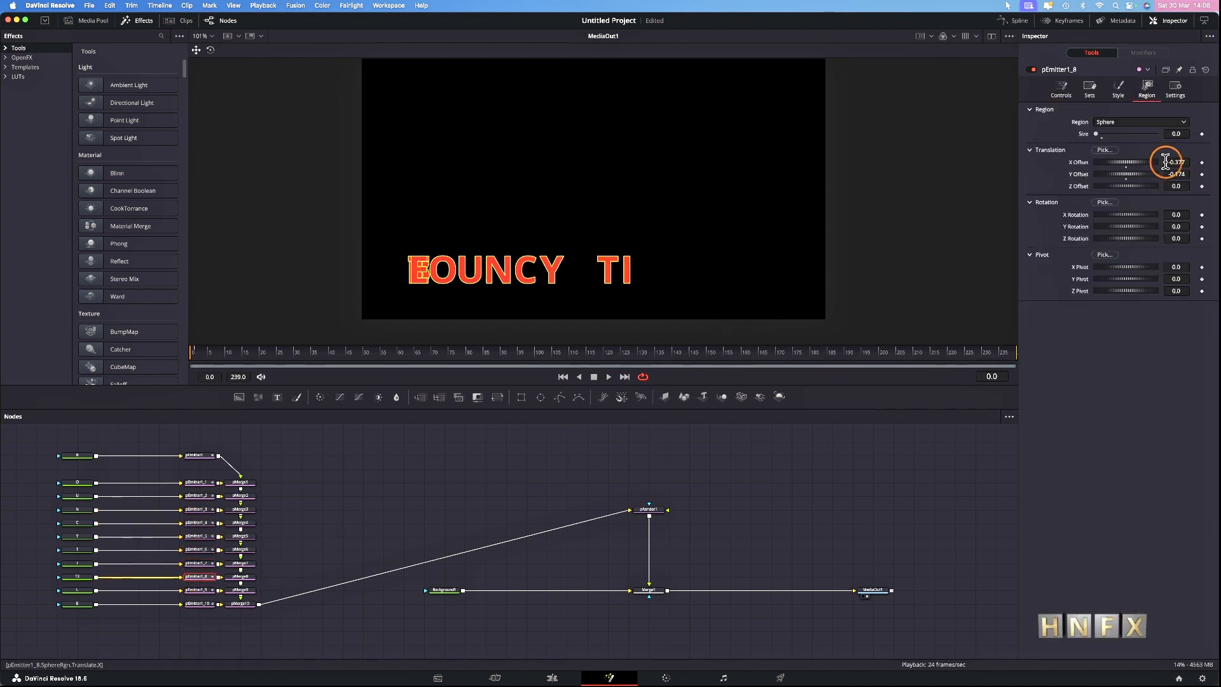
left_click_drag(1167, 162, 809, 173)
left_click(199, 590)
left_click(1147, 89)
left_click_drag(1169, 162, 820, 166)
left_click(200, 604)
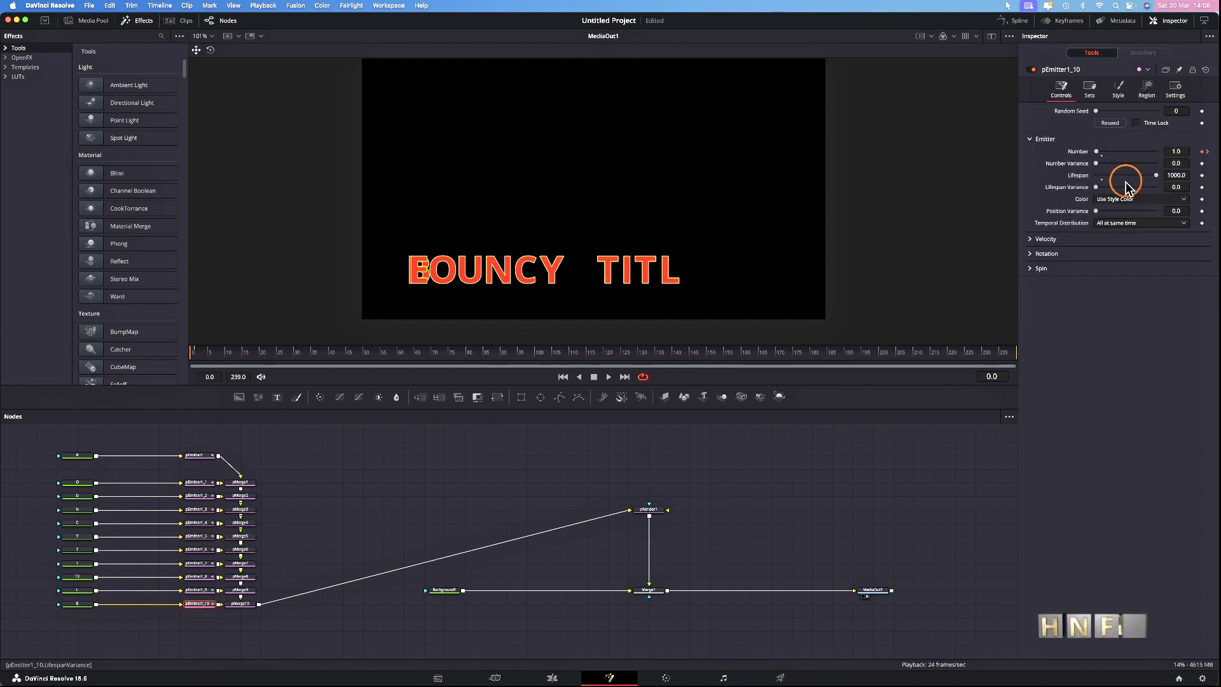
left_click(1147, 90)
left_click_drag(1171, 162, 1210, 163)
left_click(436, 499)
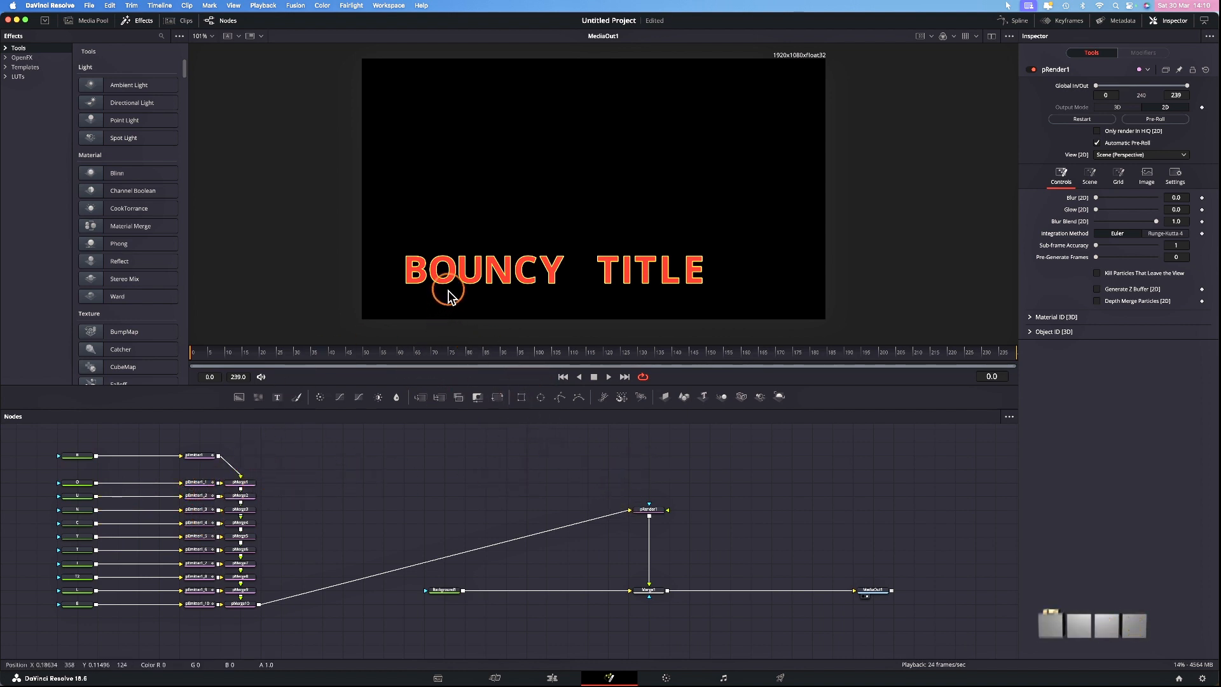
Step: Insert a Transform node between pRender1 and the merge with the background
left_click(646, 511)
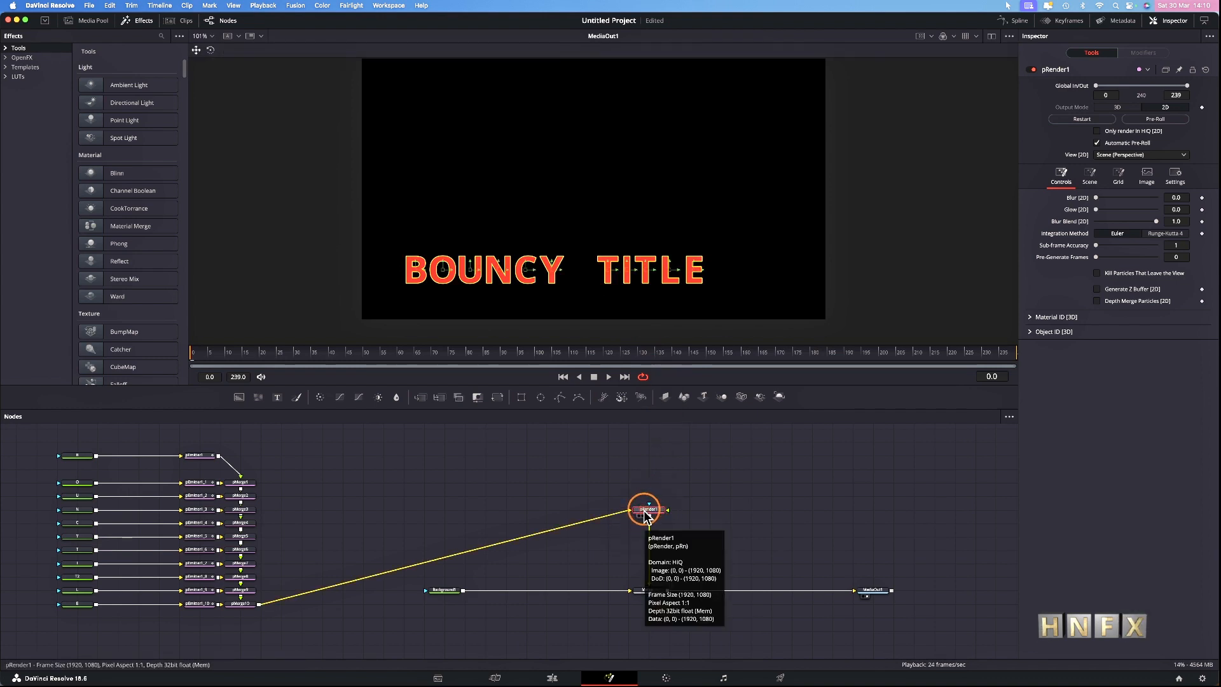
key("shift+space")
type("xf")
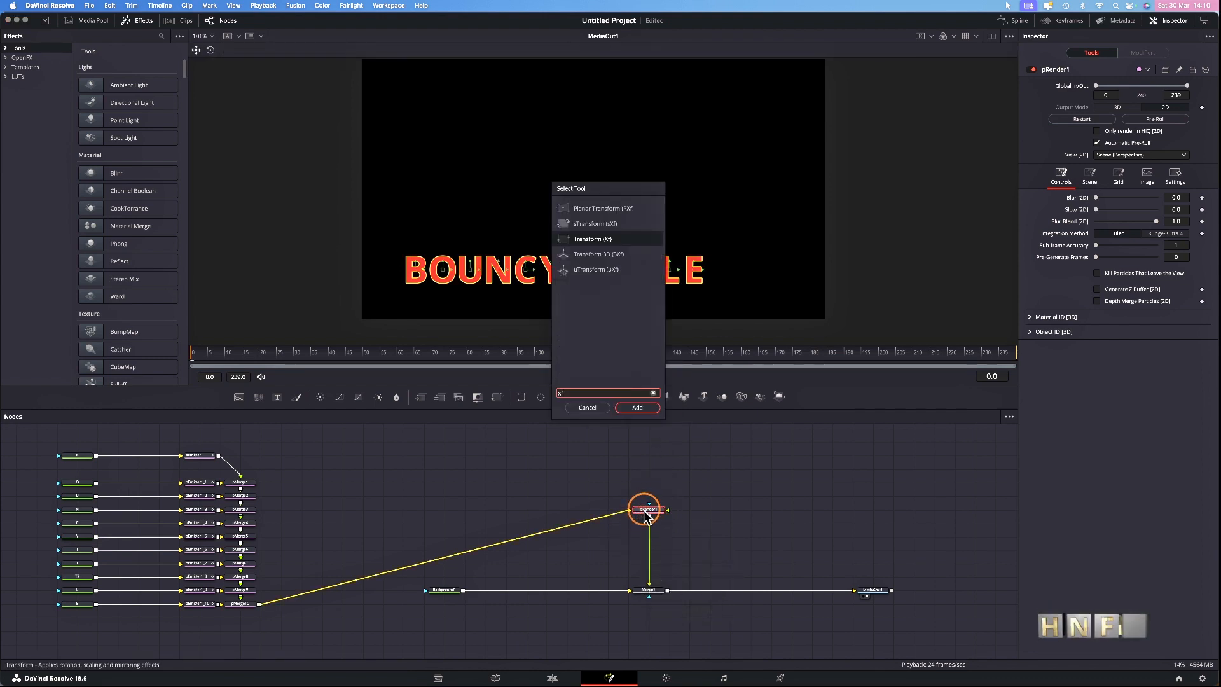
left_click(638, 408)
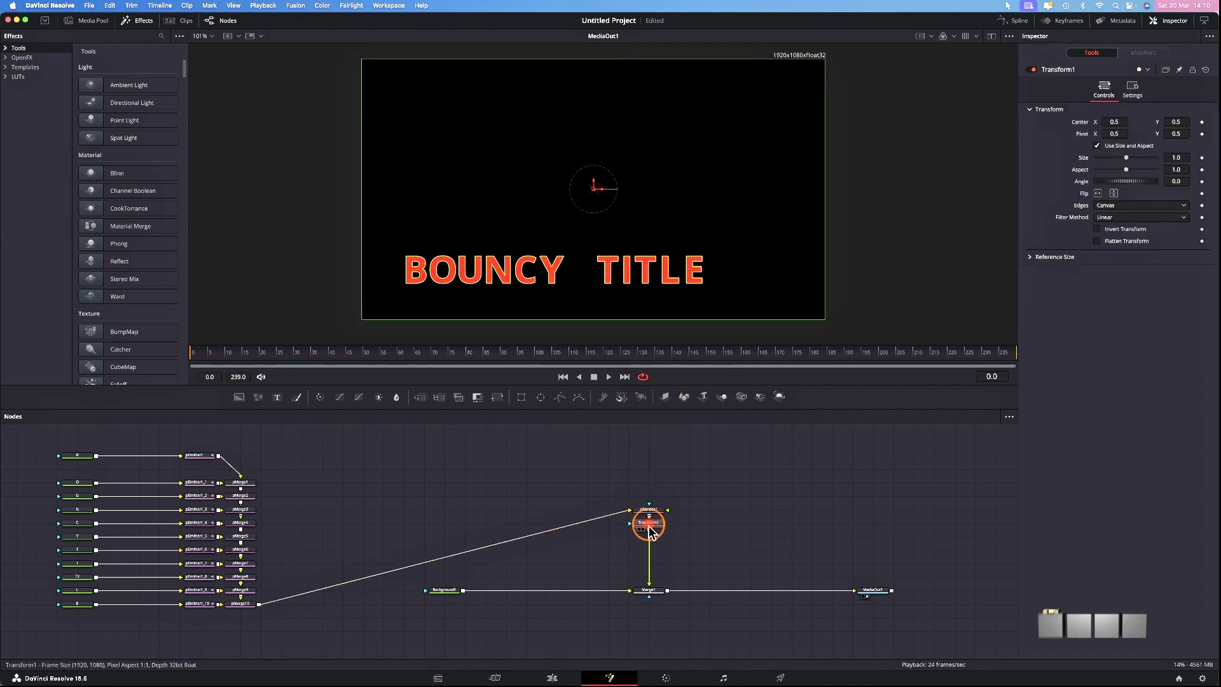
Step: Reposition the whole title low in the frame by setting Transform1's center to about X 0.566 and Y 0.464
left_click_drag(1109, 122, 1177, 120)
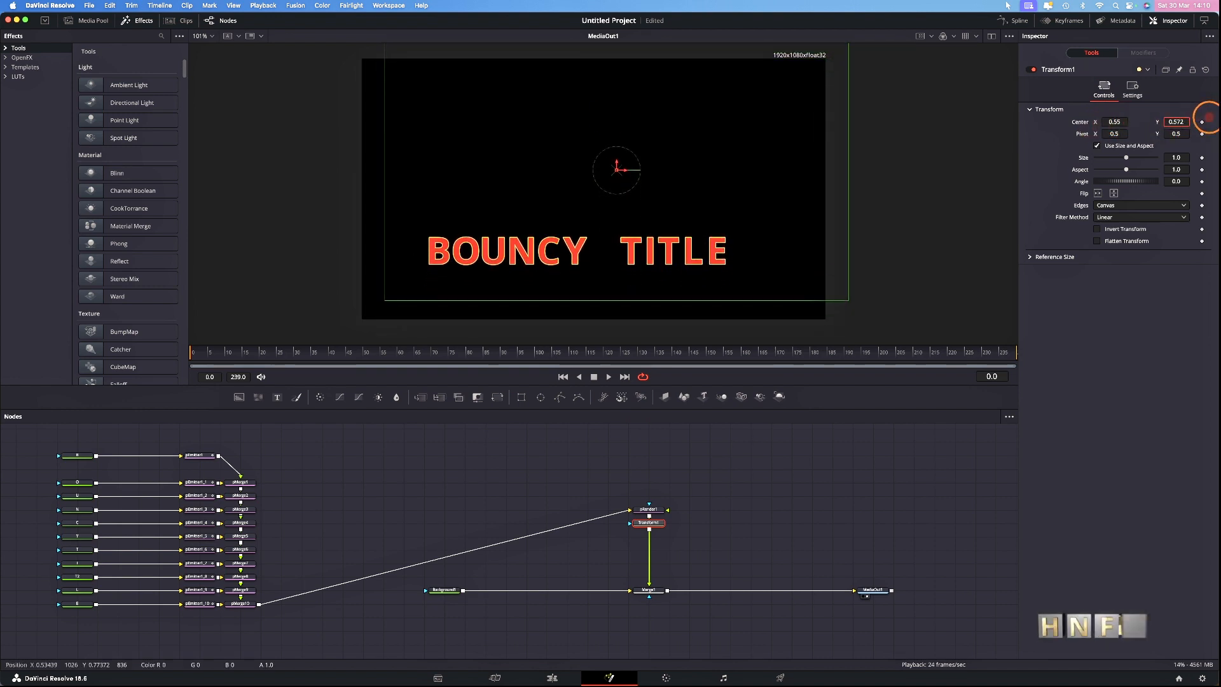
left_click_drag(597, 118, 558, 119)
left_click_drag(1114, 122, 1120, 123)
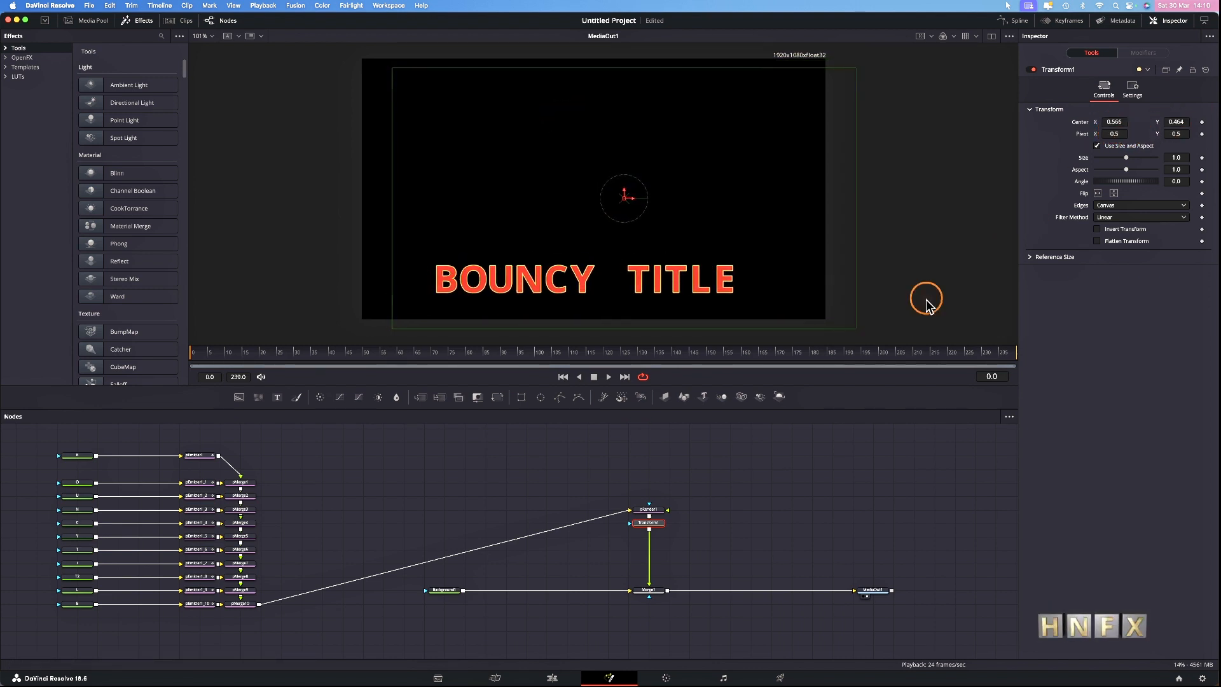
left_click(814, 503)
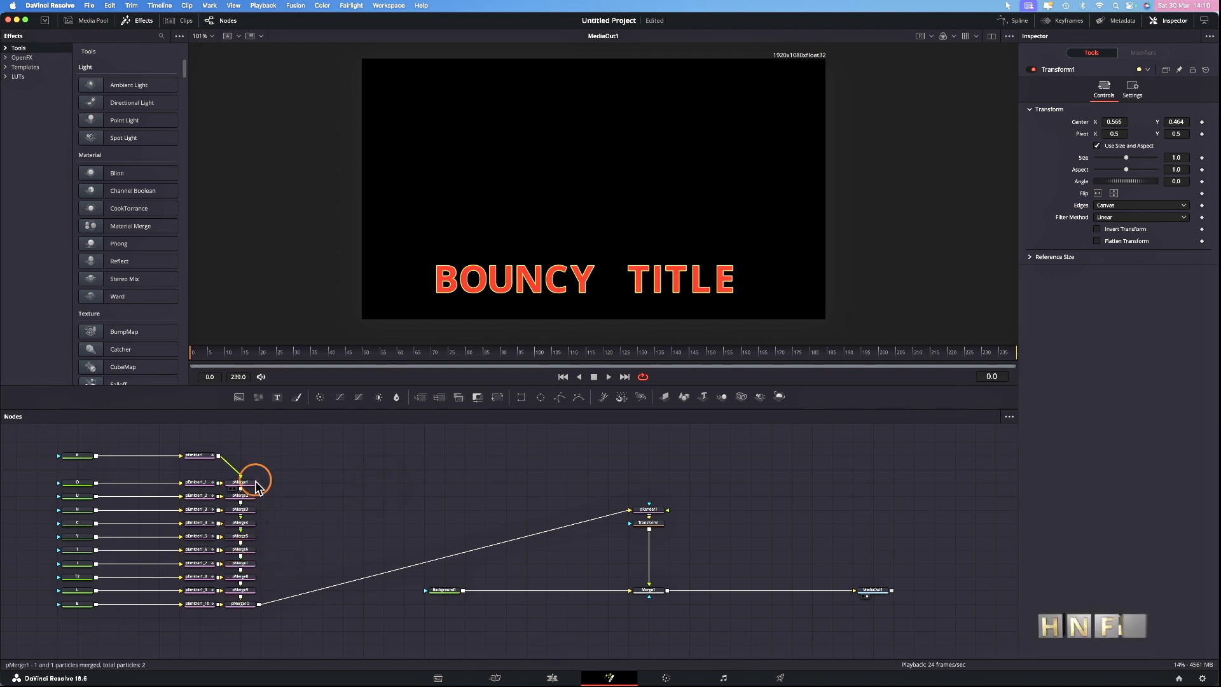
Step: Insert a pDirectionalForce node between pMerge10 and pRender1, spaced a little away from pMerge10
left_click(240, 605)
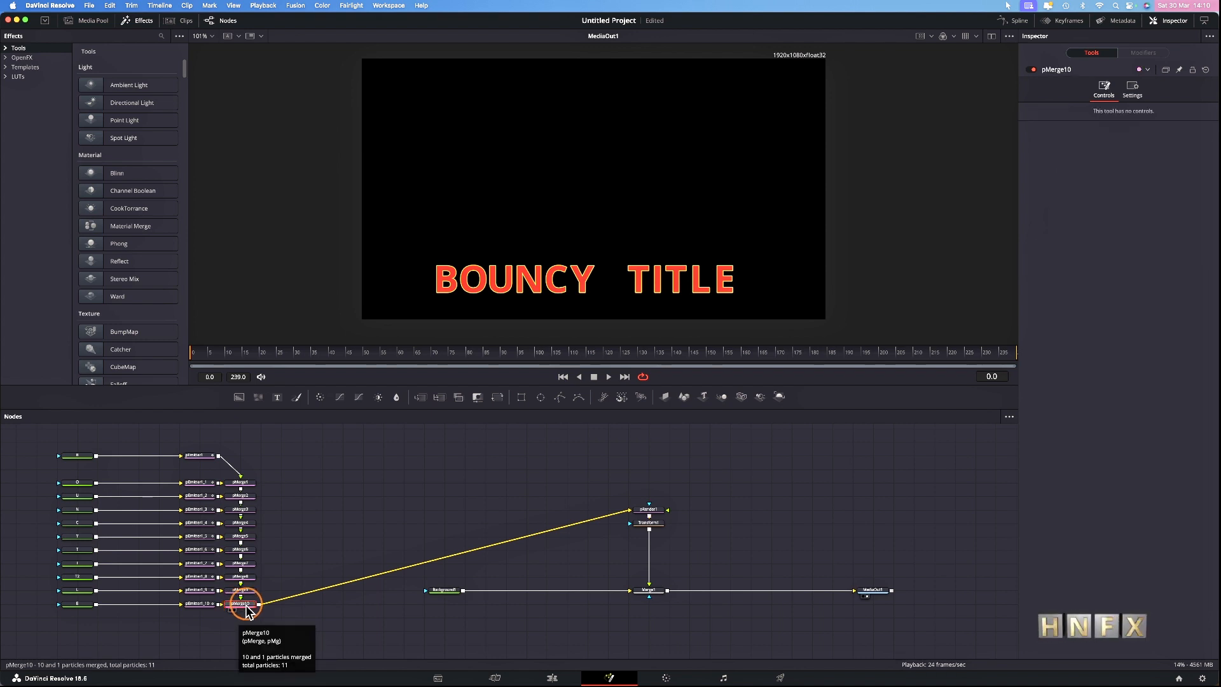
key("shift+space")
type("pdir")
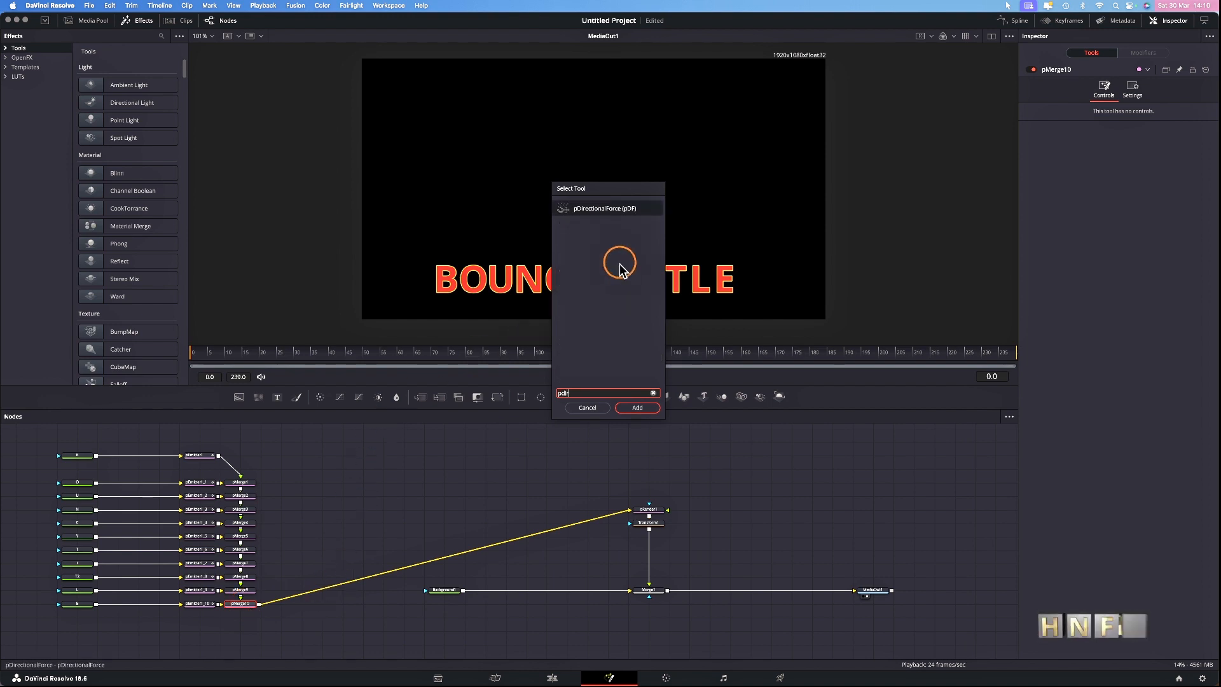
left_click(637, 408)
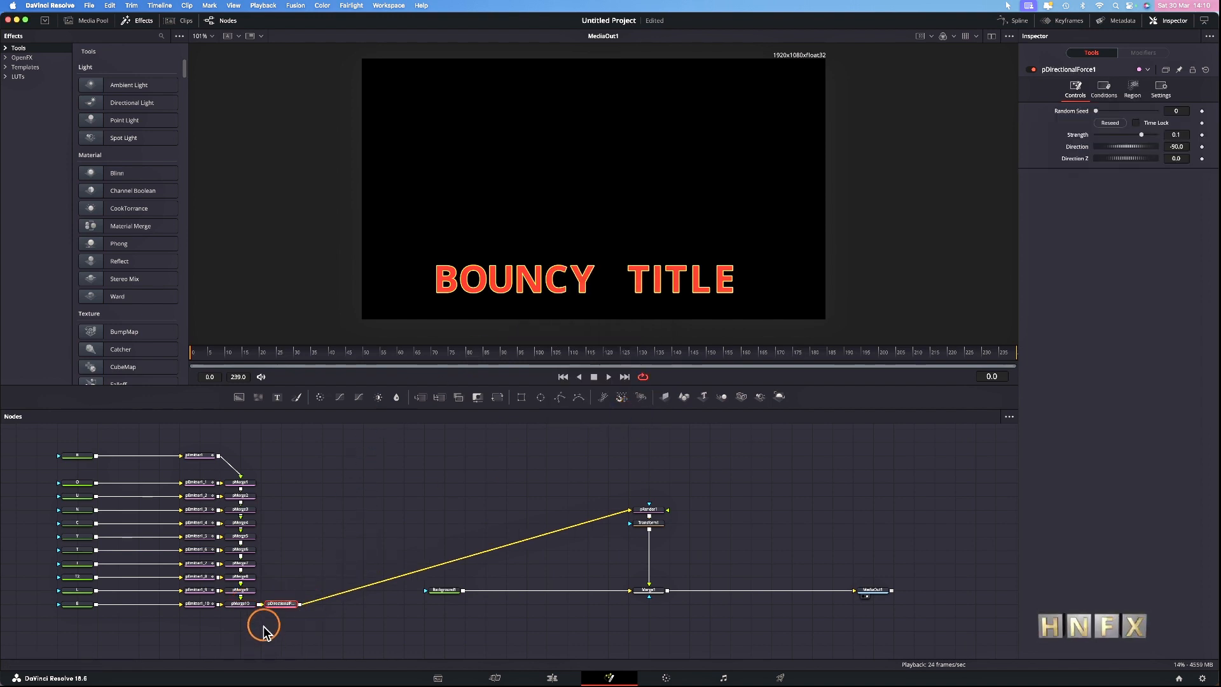
left_click_drag(278, 605, 316, 609)
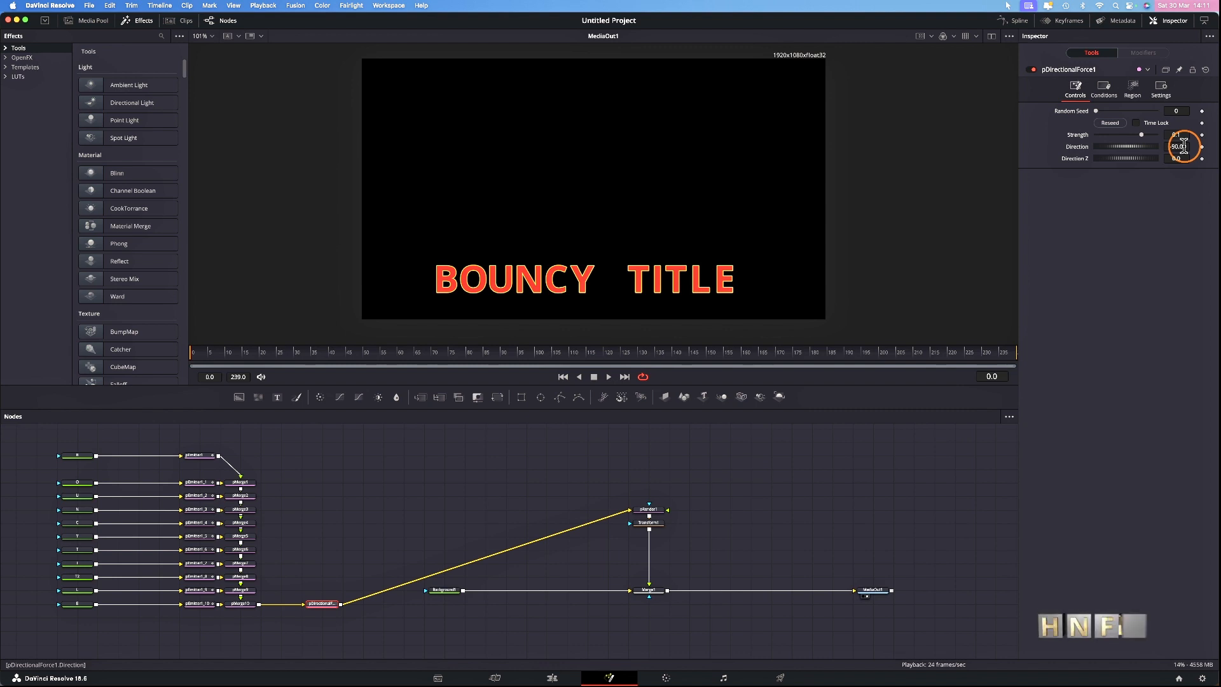
Step: Play the animation to check how the directional force moves the letters, and return to frame 0
left_click(610, 377)
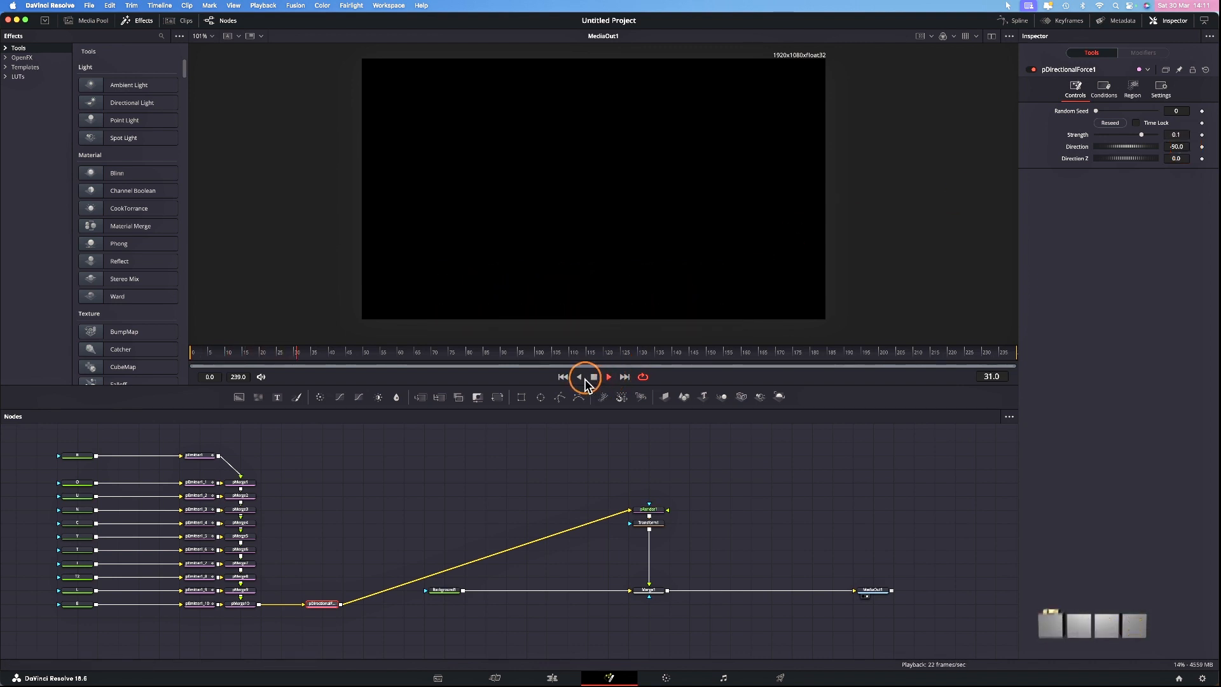
left_click(593, 377)
left_click_drag(327, 347, 196, 354)
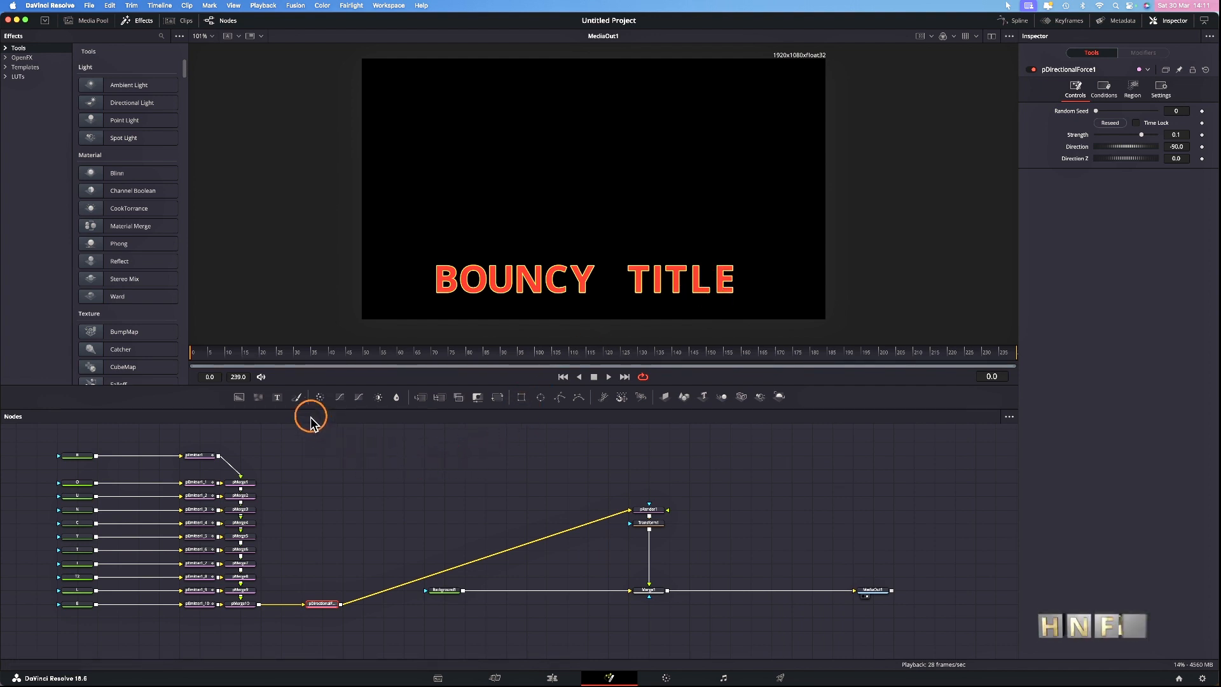
Step: Keyframe the directional force's Strength at 0.1 on frame 30 and 0.0 on frame 29
left_click(295, 354)
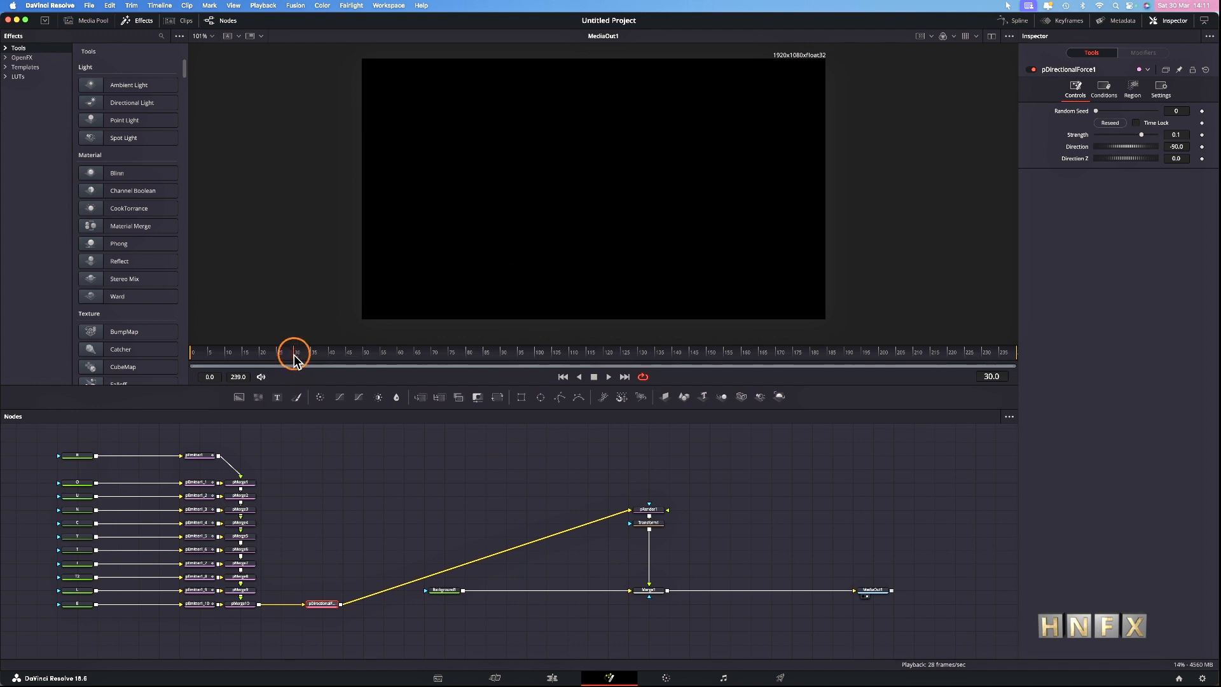
left_click(1201, 136)
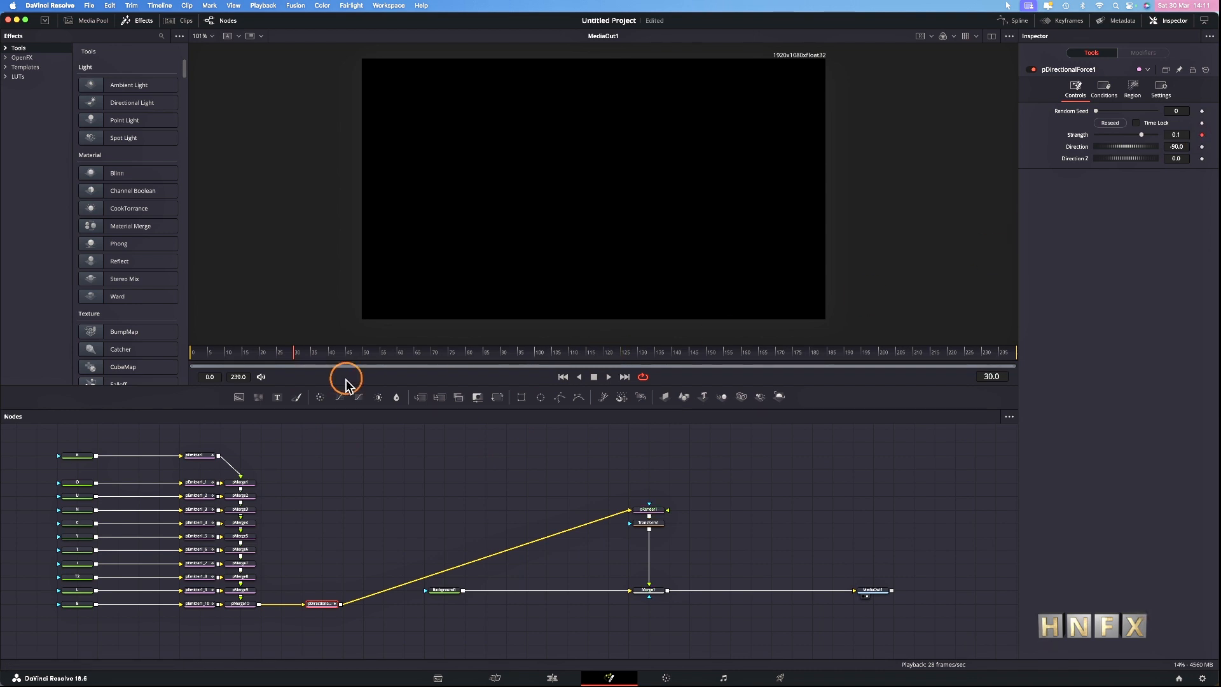
left_click(294, 360)
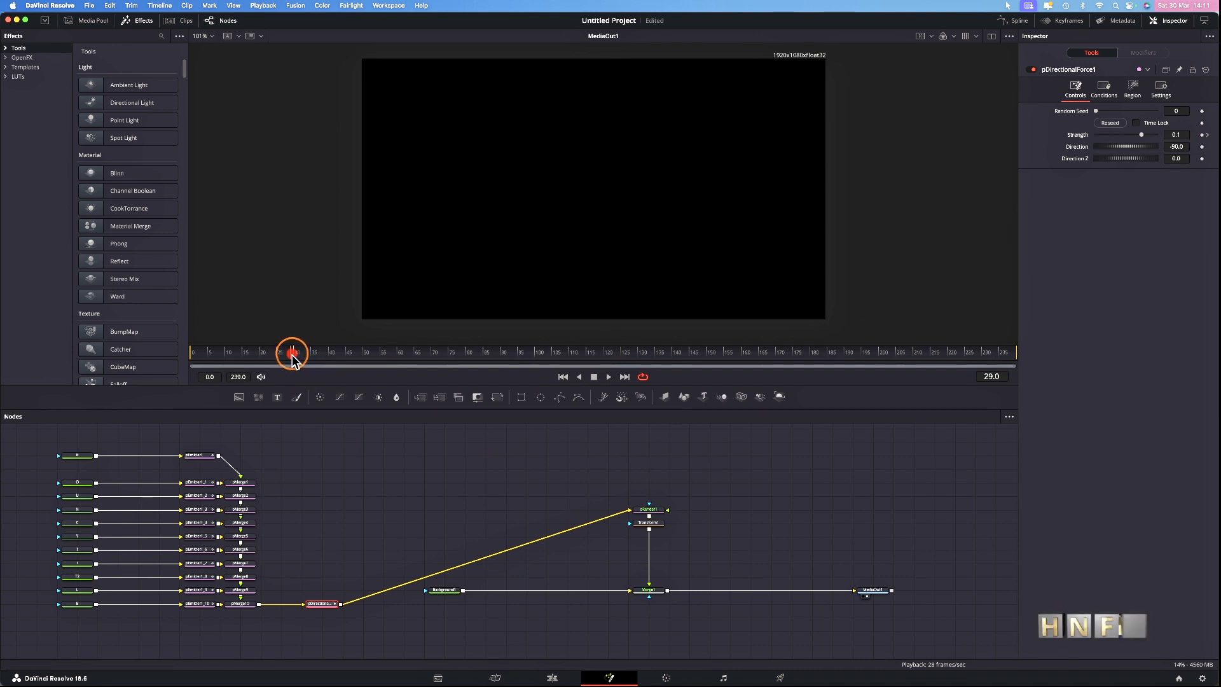
left_click(1202, 135)
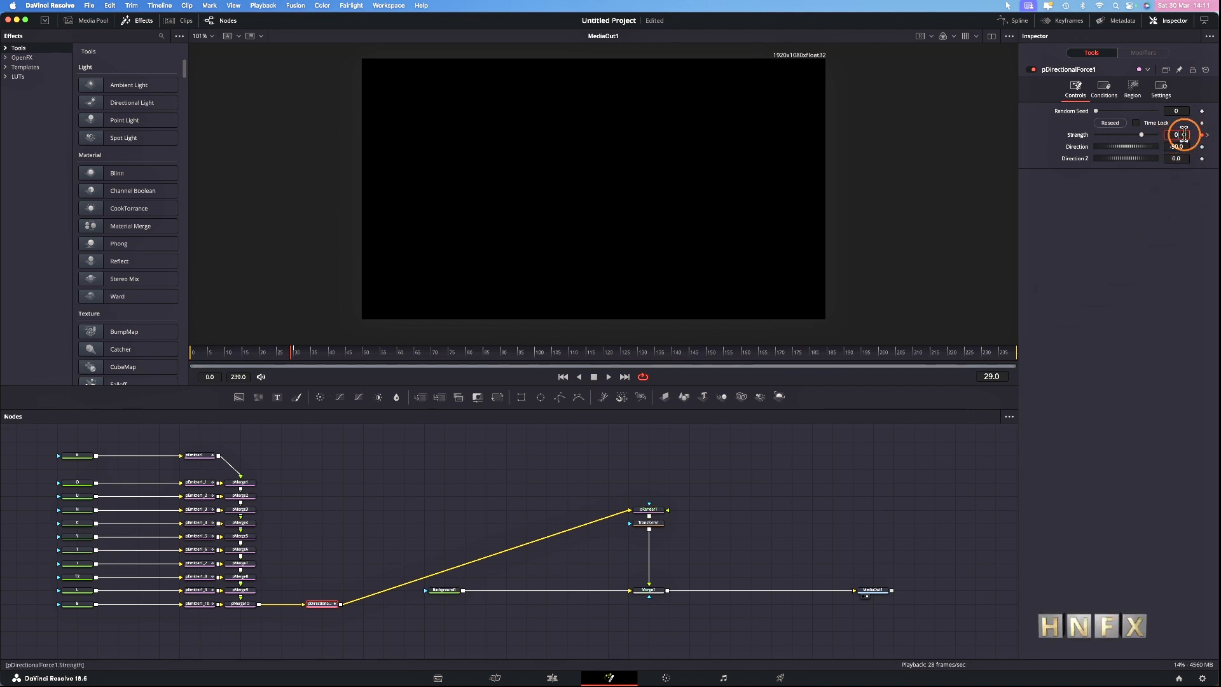
left_click(1043, 147)
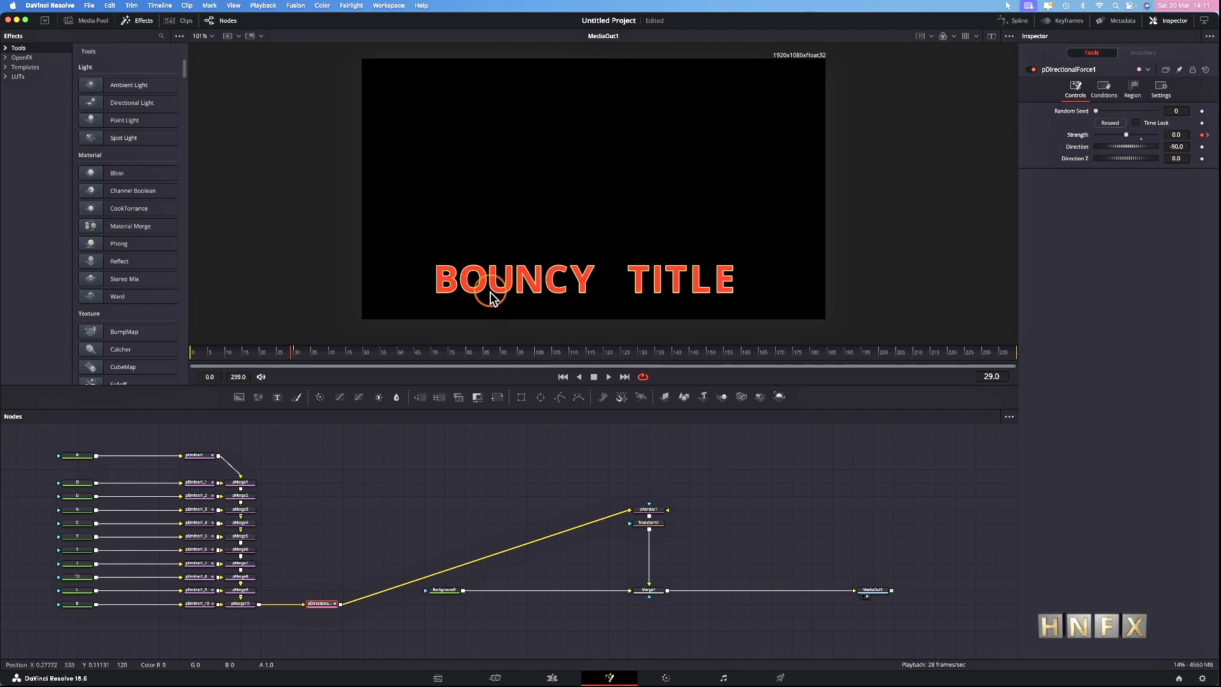
Step: Play the title from frame 0 to check the delayed fall, and return to the start
left_click(188, 352)
left_click(191, 356)
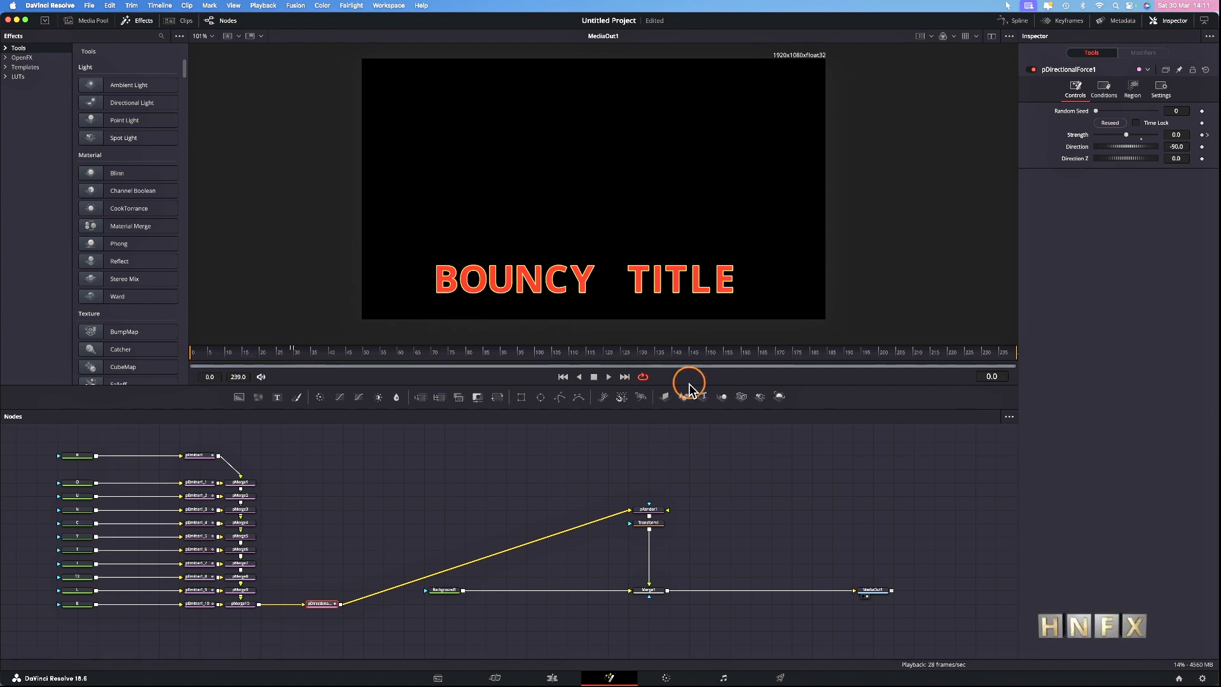
left_click(593, 377)
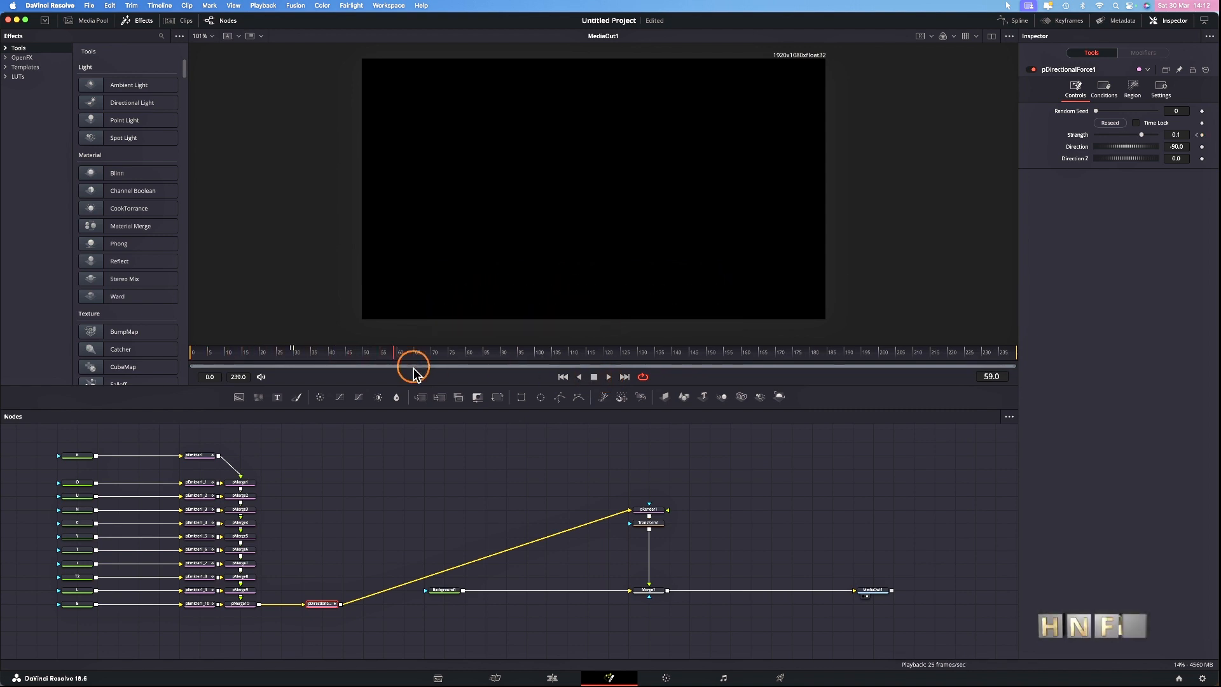
left_click_drag(392, 358, 210, 363)
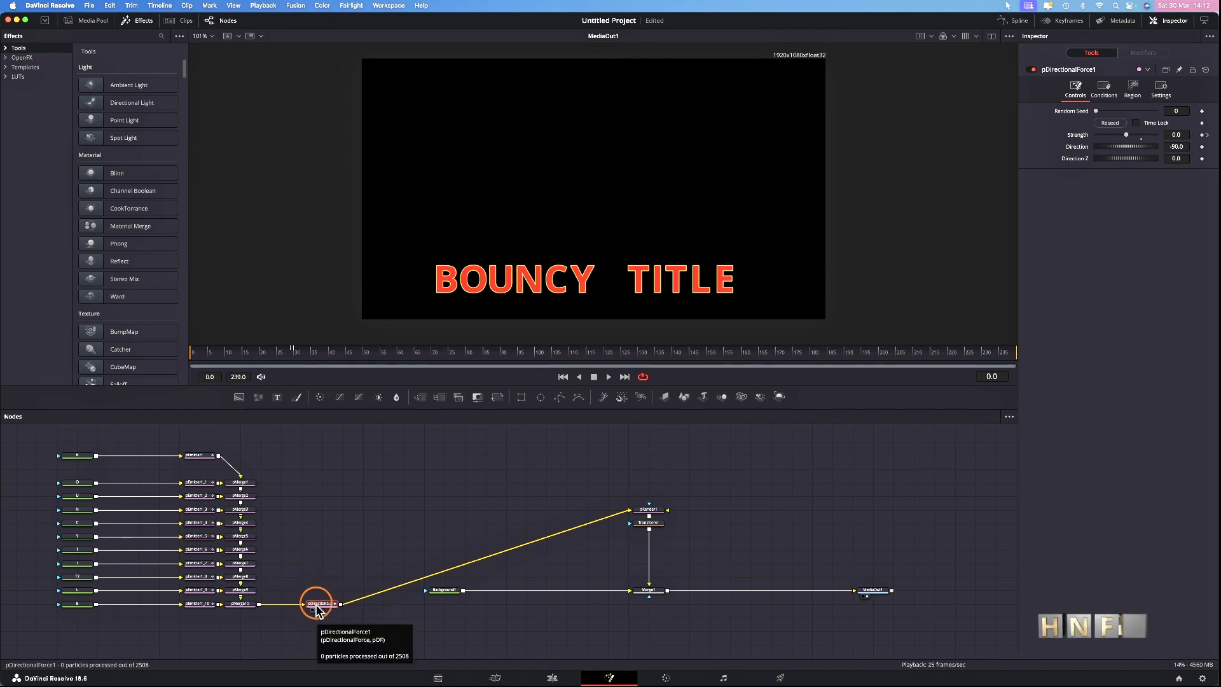
Step: Insert a pBounce node between pDirectionalForce1 and pRender1
key("shift+space")
type("pdir")
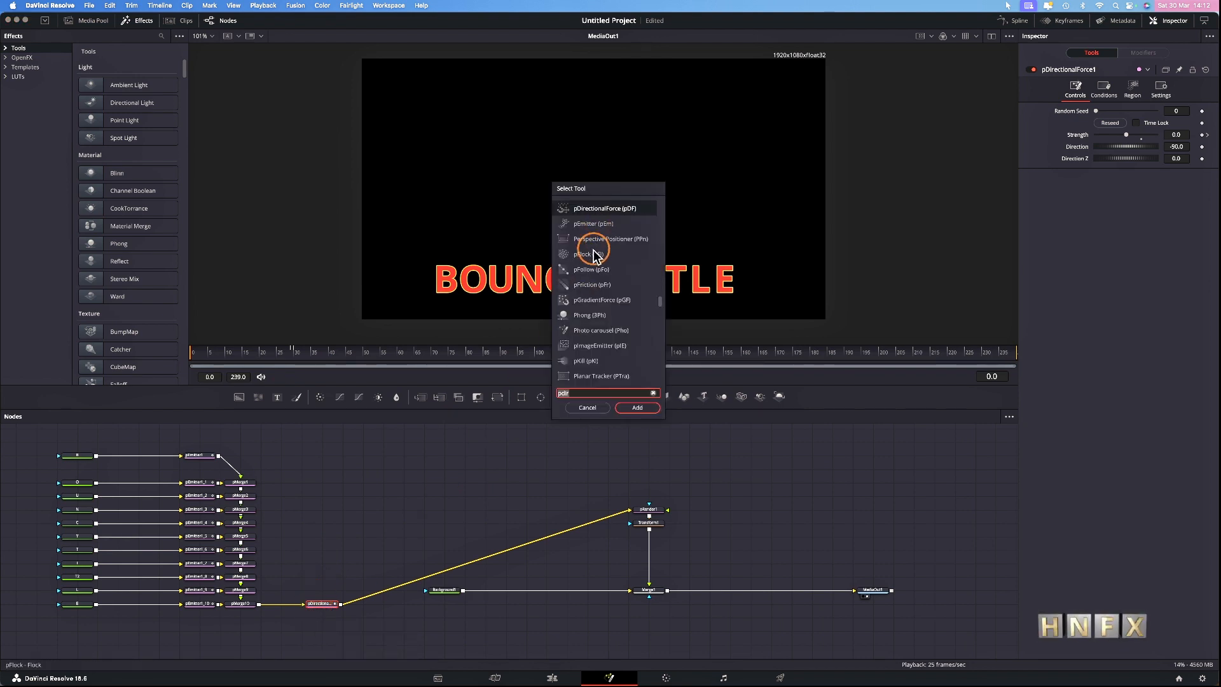
key("BackSpace")
key("BackSpace")
key("BackSpace")
type("oun")
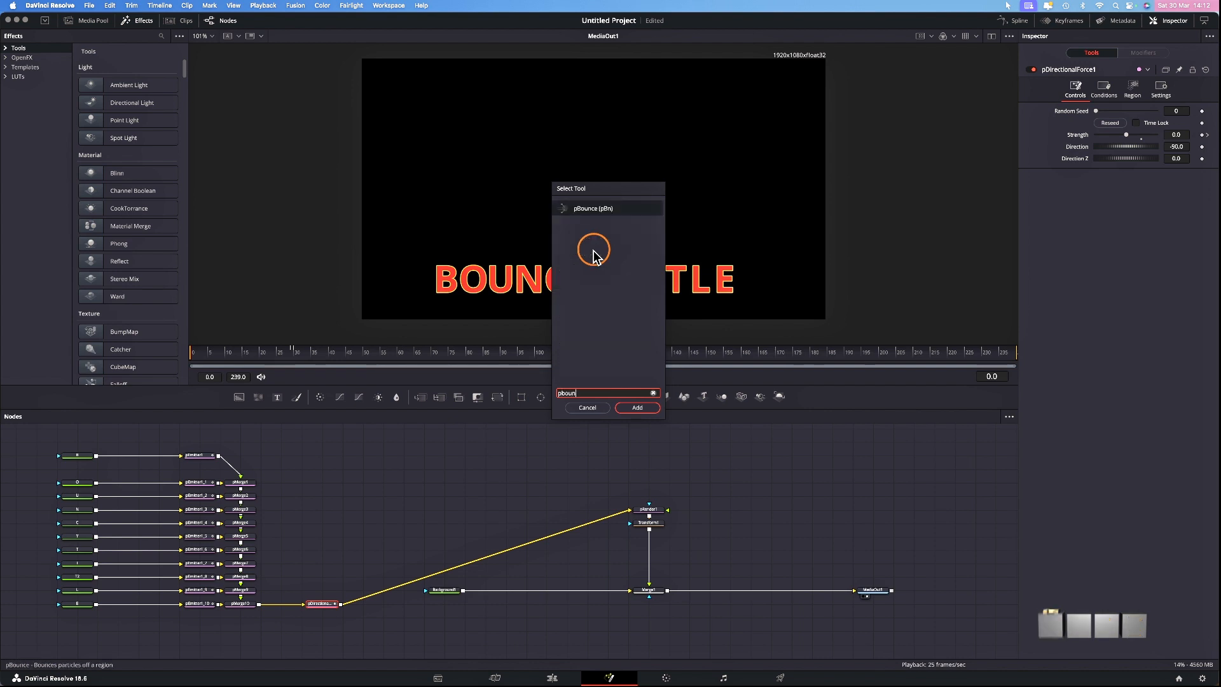
left_click(637, 407)
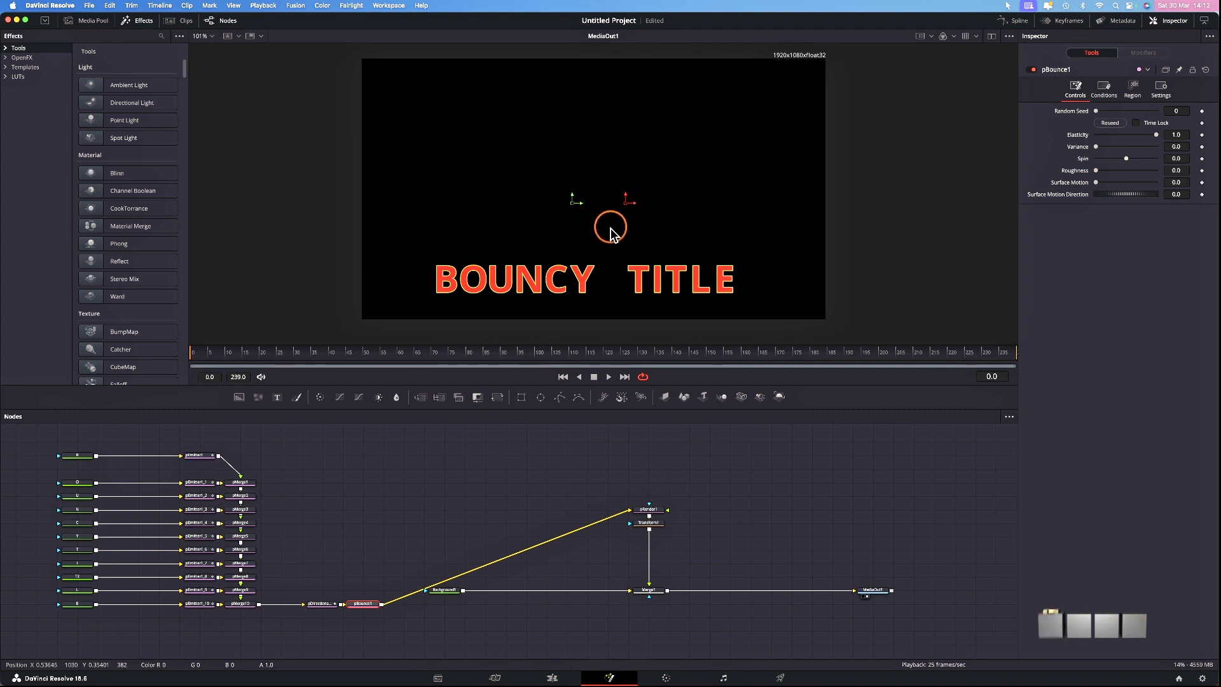
Step: Stretch the bounce line beneath the title from about X -0.505, Y -0.211 to X 0.377, Y -0.213, and preview the bouncing letters
left_click_drag(624, 207, 799, 302)
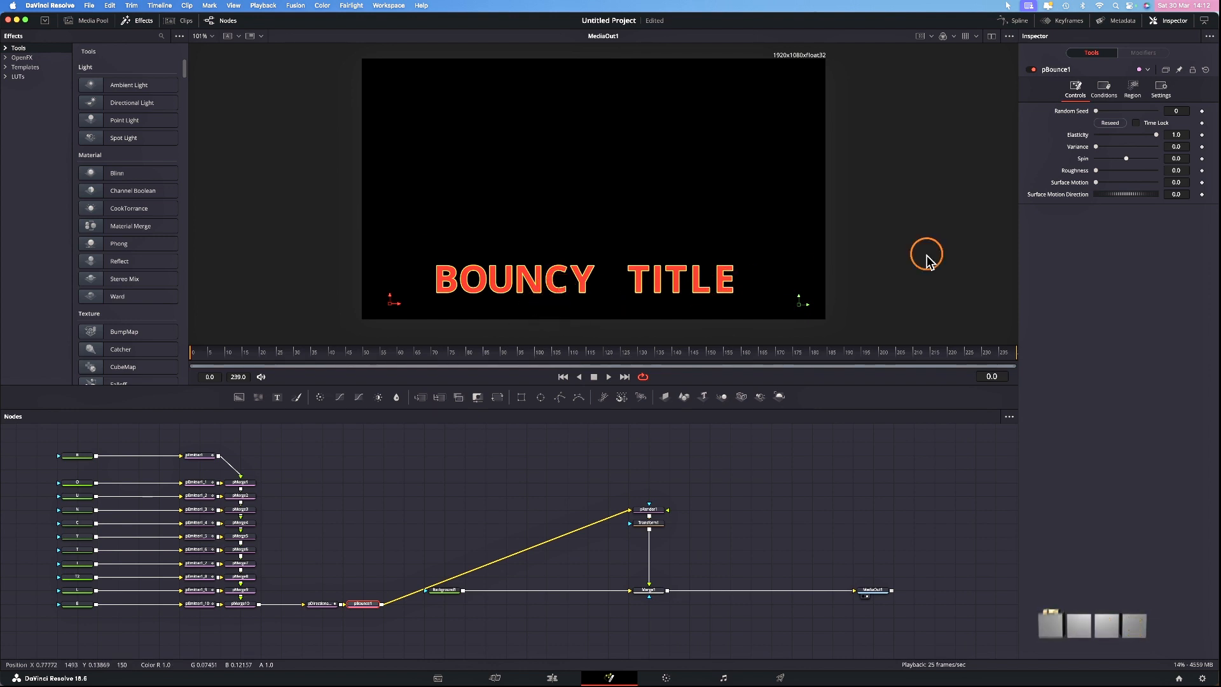
left_click(595, 377)
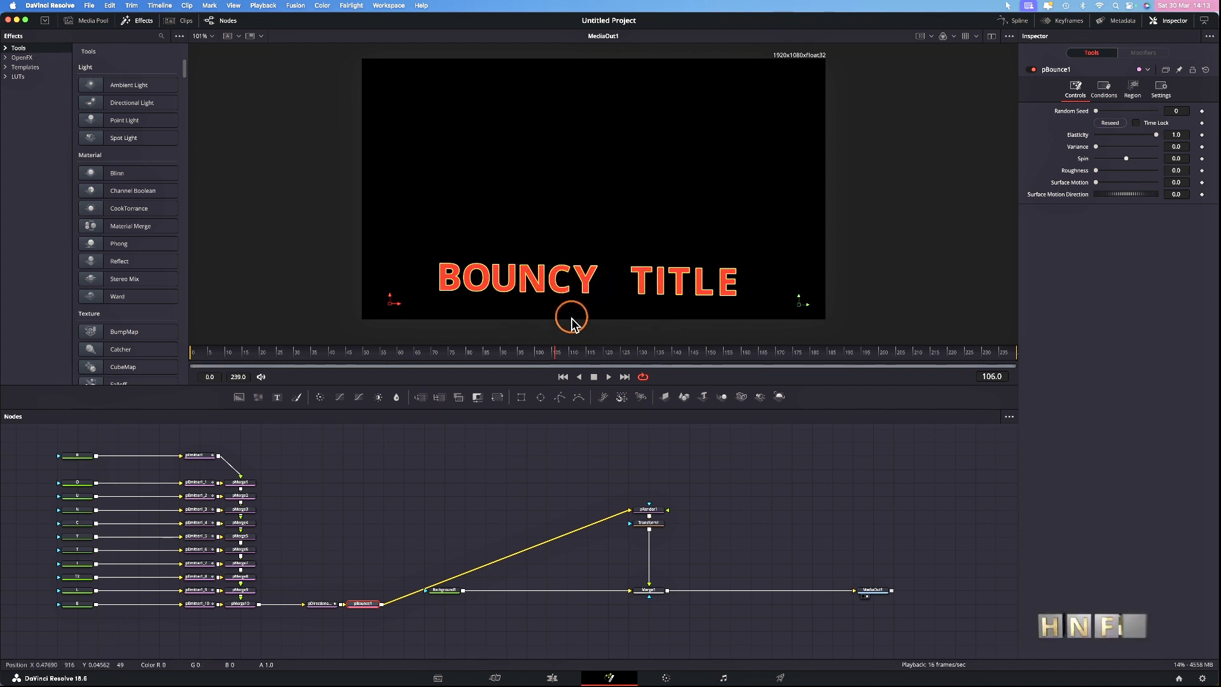
left_click_drag(555, 359, 194, 354)
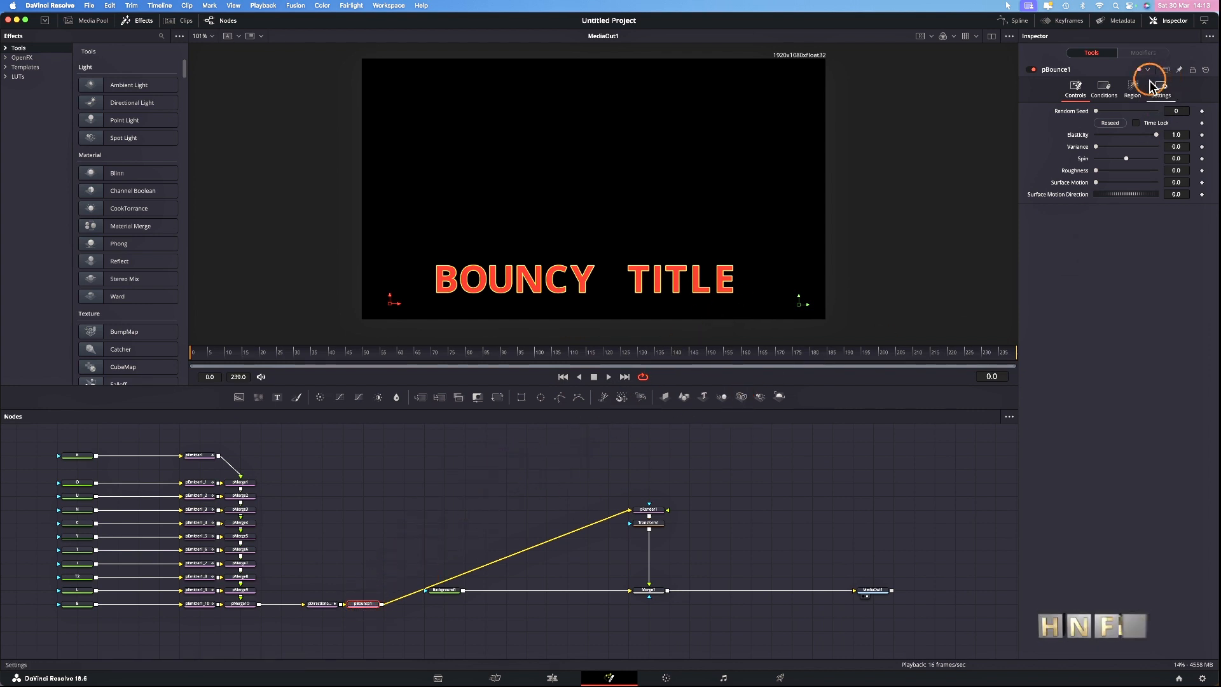
Step: Link the bounce region's End Y Offset to its Start Y Offset with the expression LineRgn.Start.Y
left_click(1135, 103)
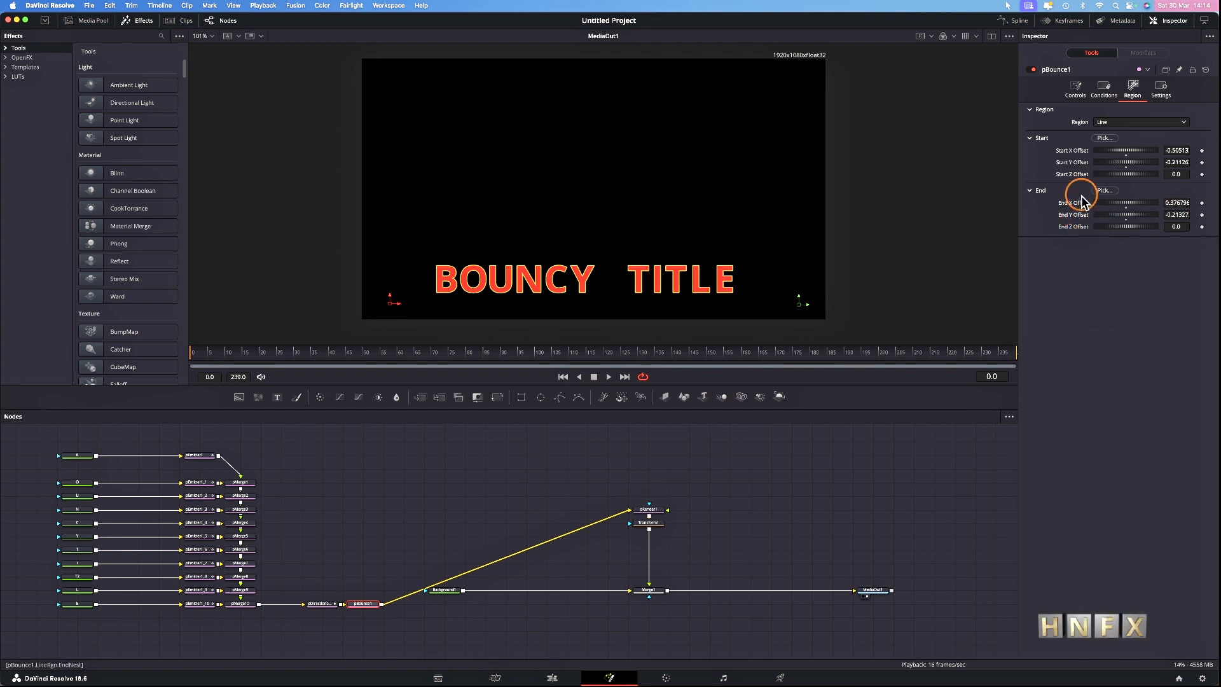
right_click(1081, 216)
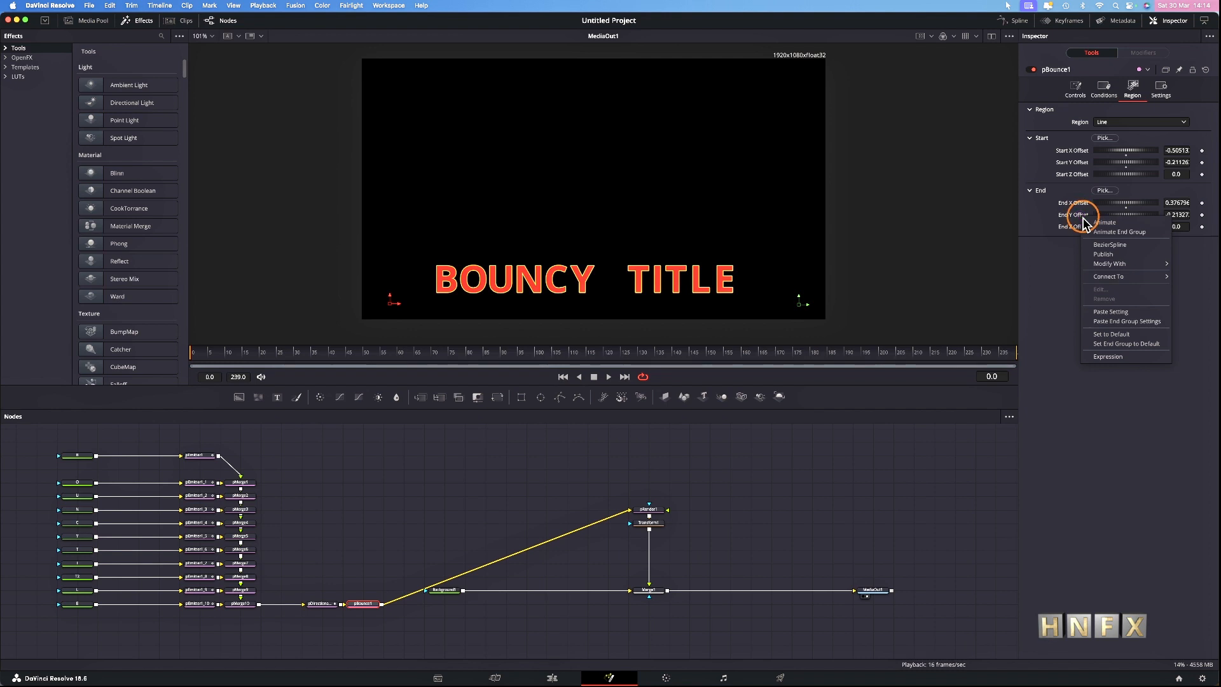
left_click(1106, 358)
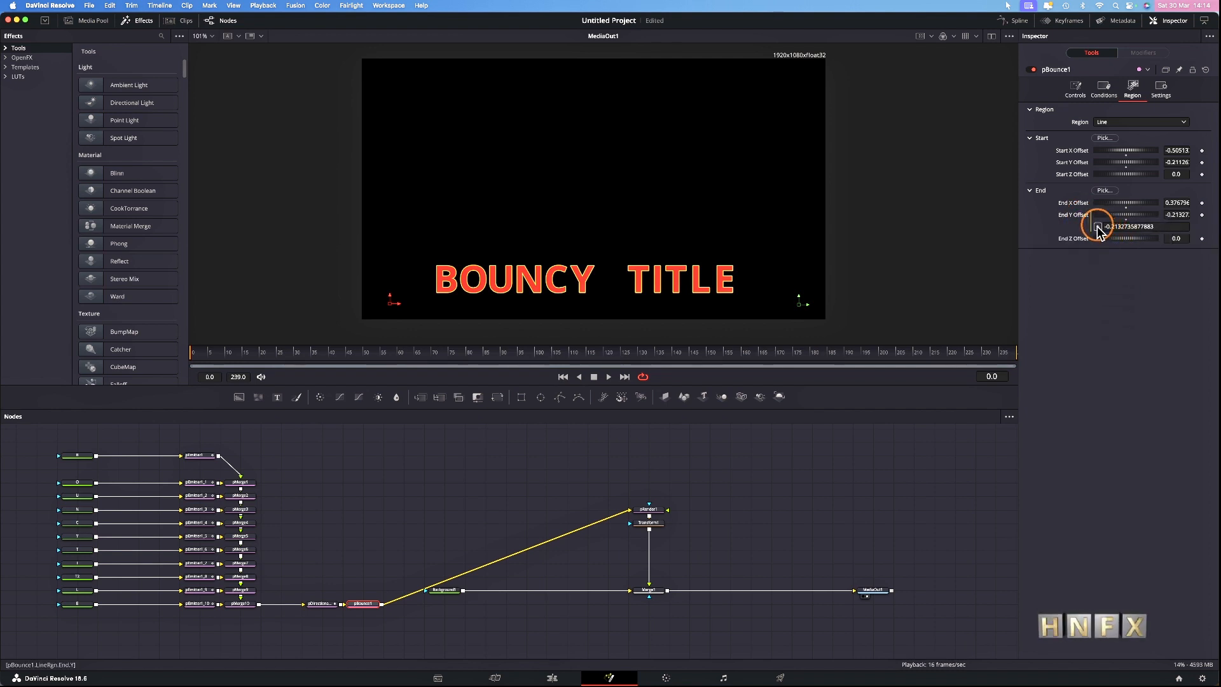
left_click_drag(1108, 224, 1078, 164)
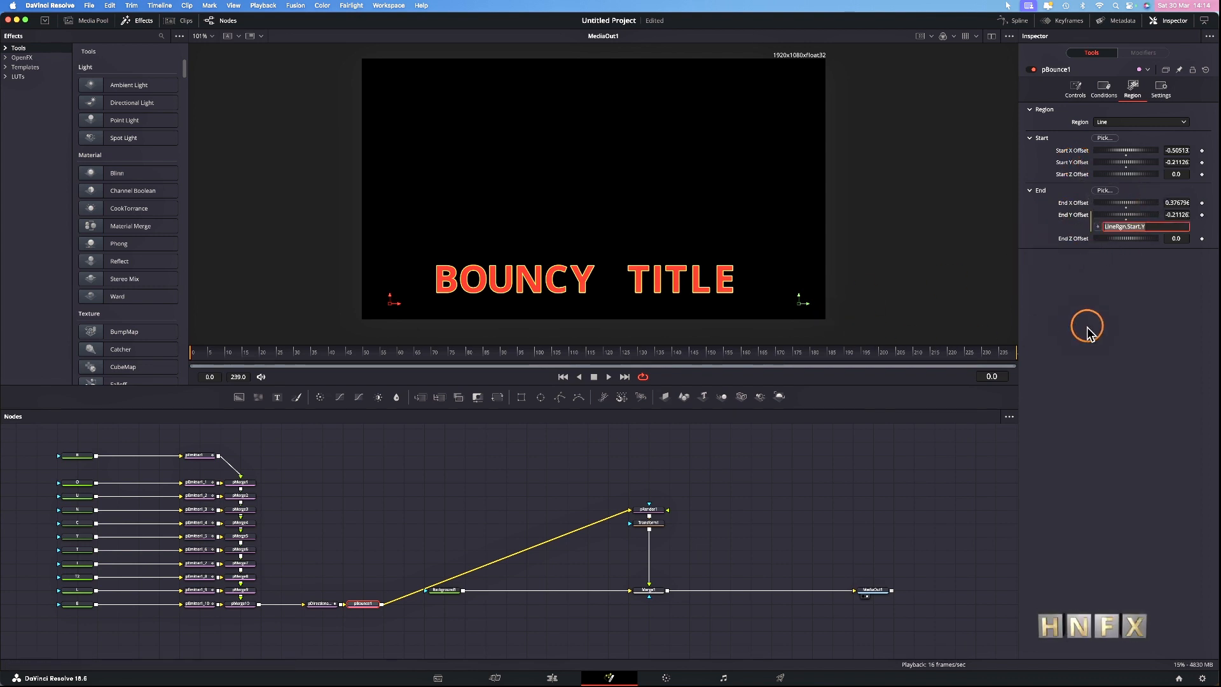
Step: Commit the End Y Offset expression, play the title to check the bounce, and return to frame 0
left_click(1037, 240)
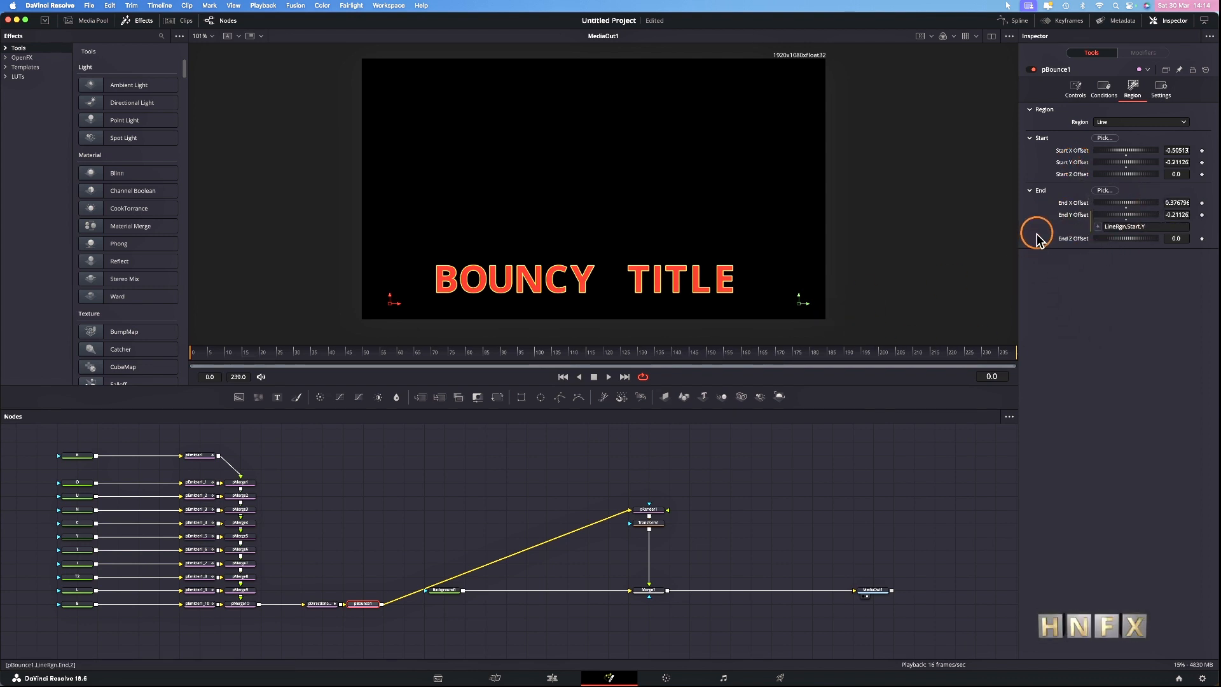
left_click(609, 378)
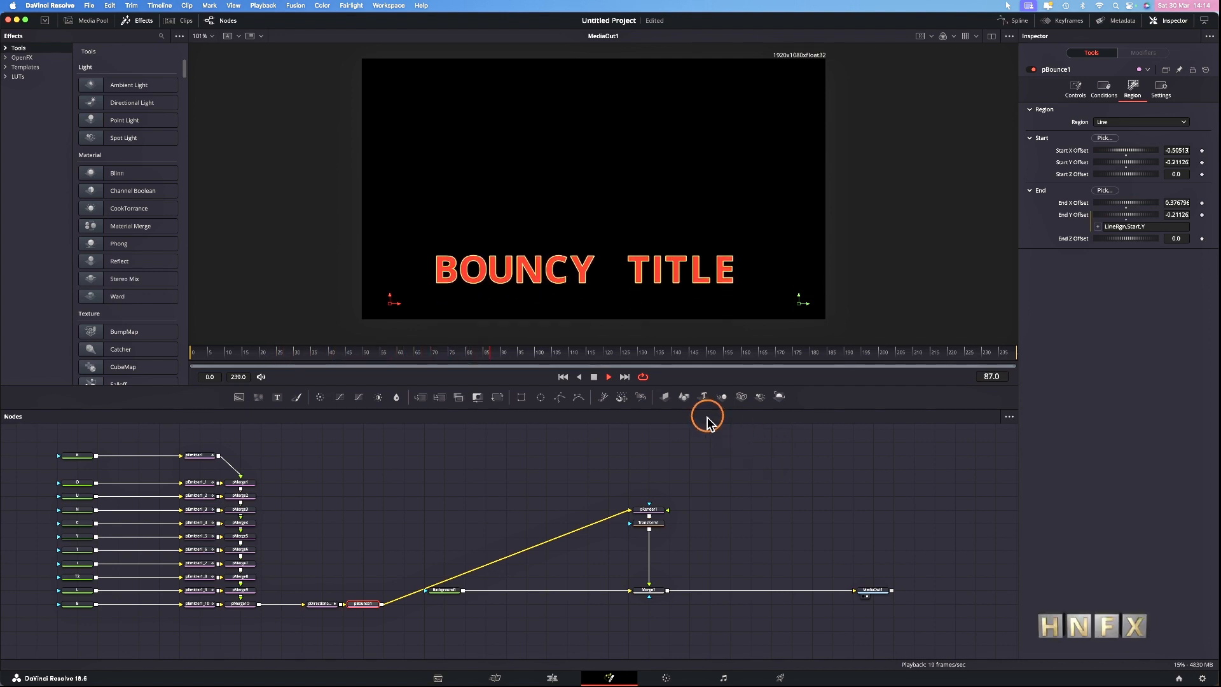
left_click(505, 361)
left_click_drag(504, 361, 193, 357)
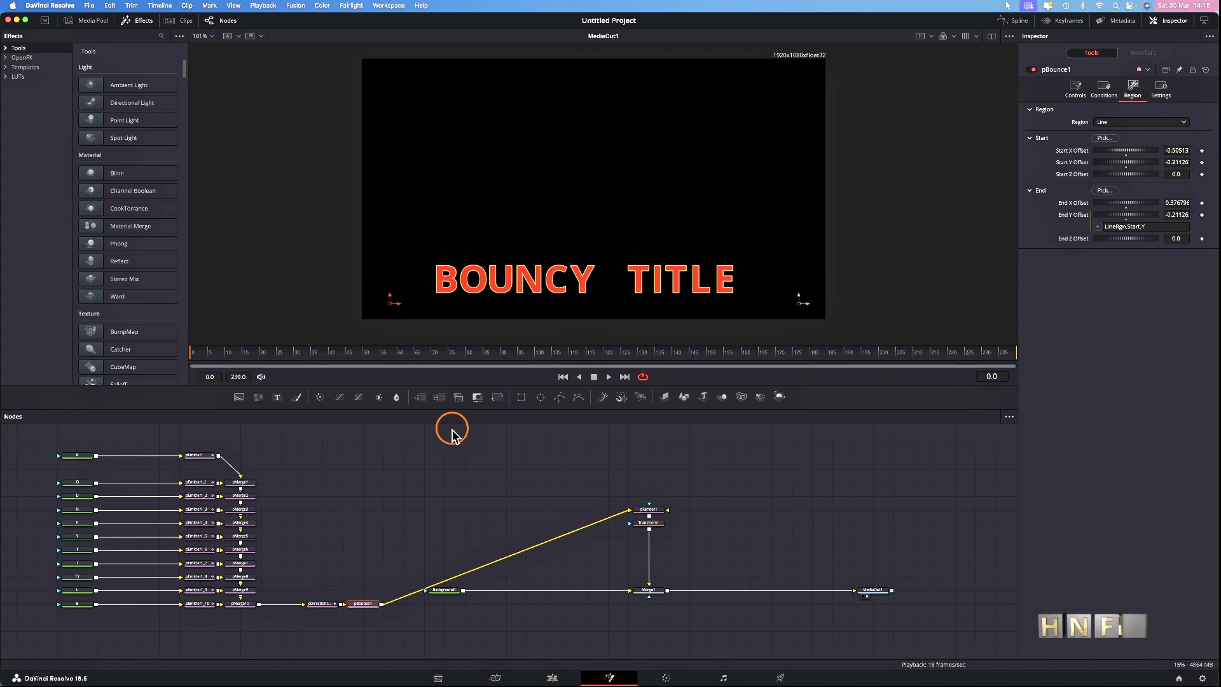
Step: Set pBounce1's Elasticity to 2 and preview the bouncing title
left_click(361, 605)
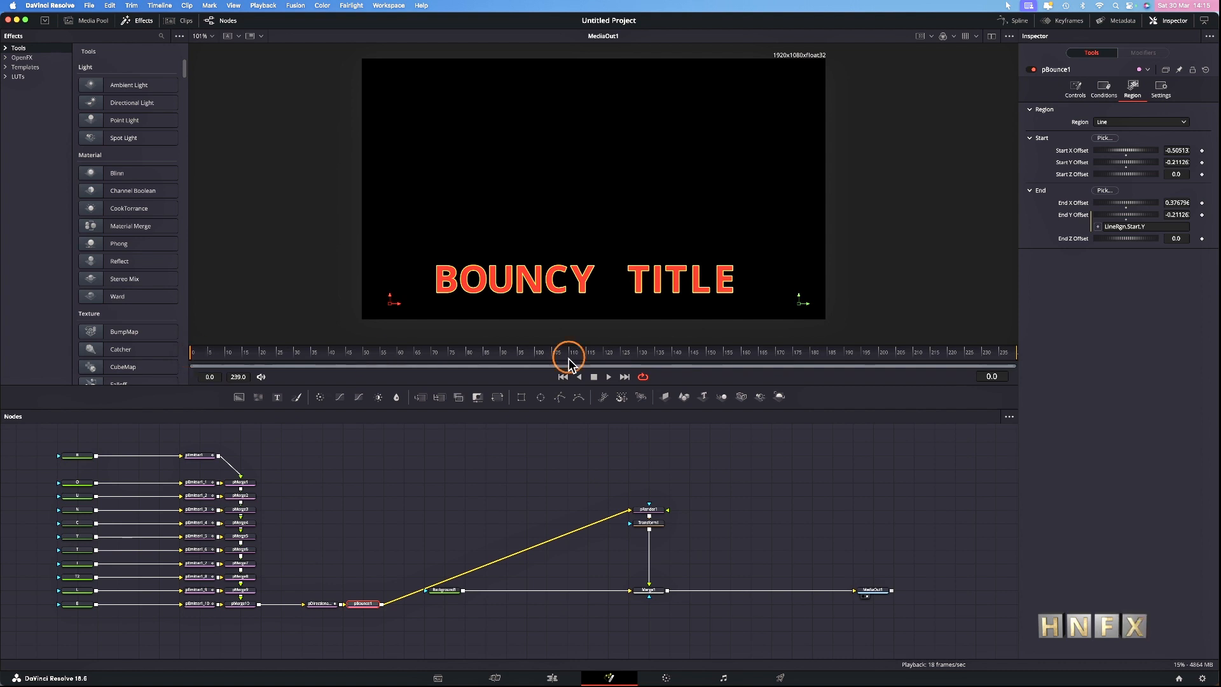
left_click(1076, 96)
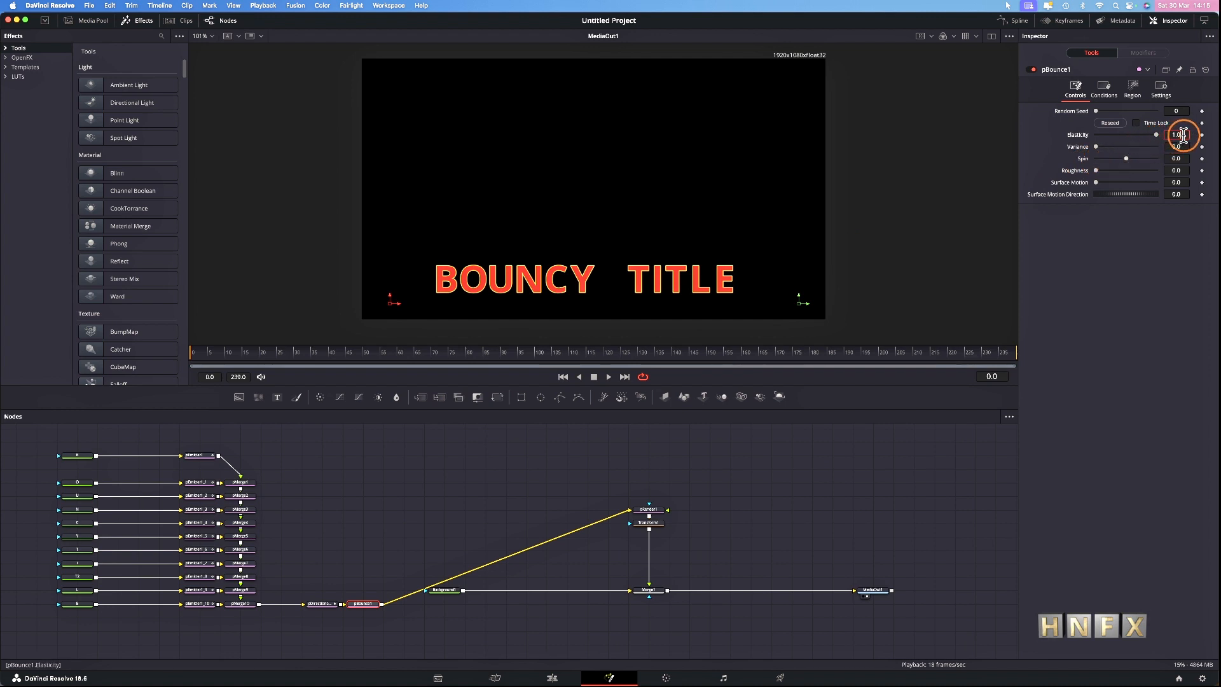
type("2")
left_click(1069, 149)
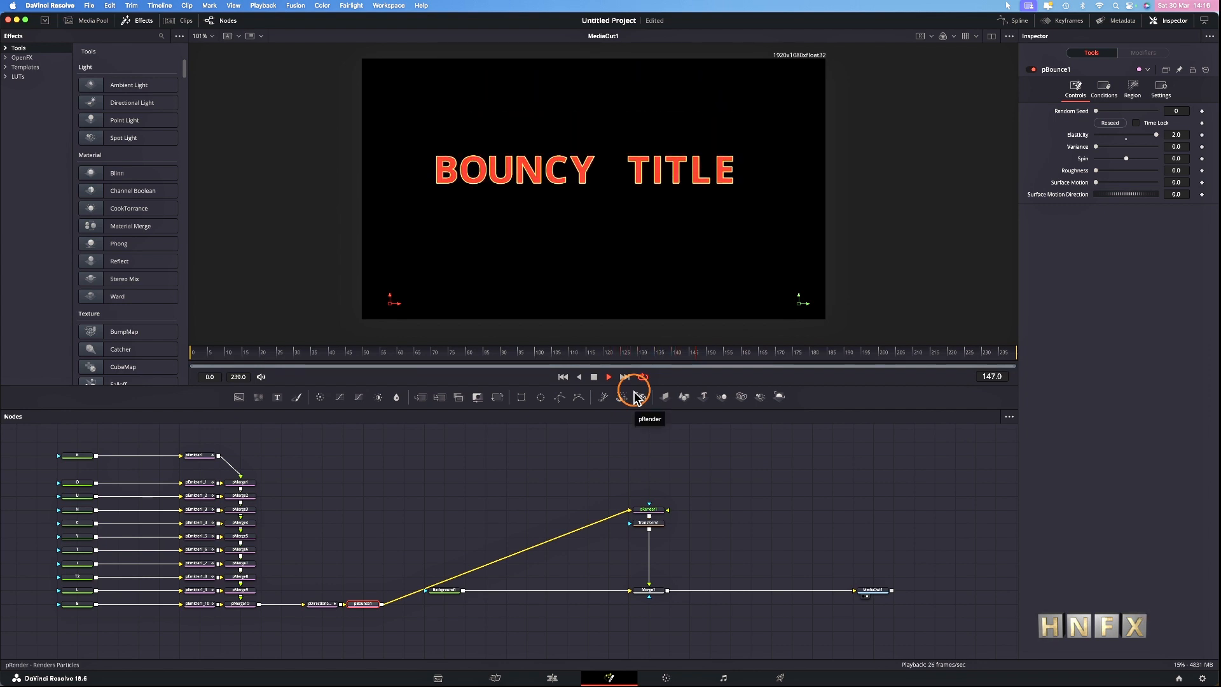
left_click(592, 377)
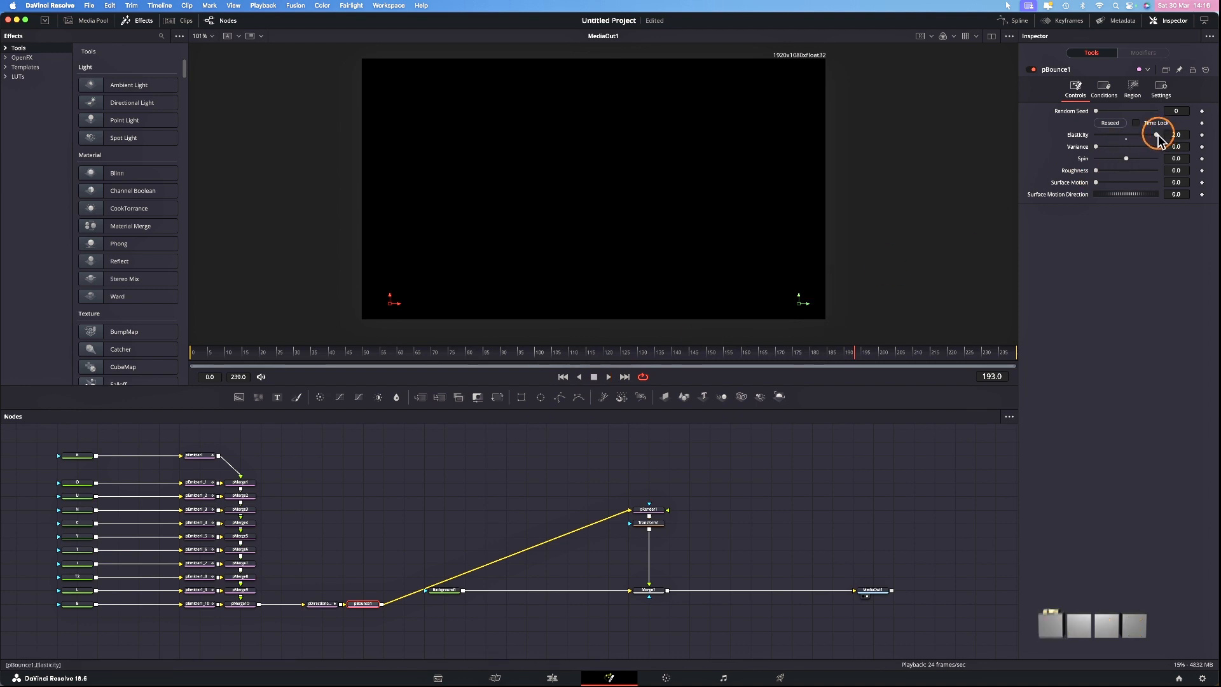
Step: Lower pBounce1's Elasticity to 1.669 and preview the bounce from the start of the composition
left_click_drag(1158, 136, 1148, 140)
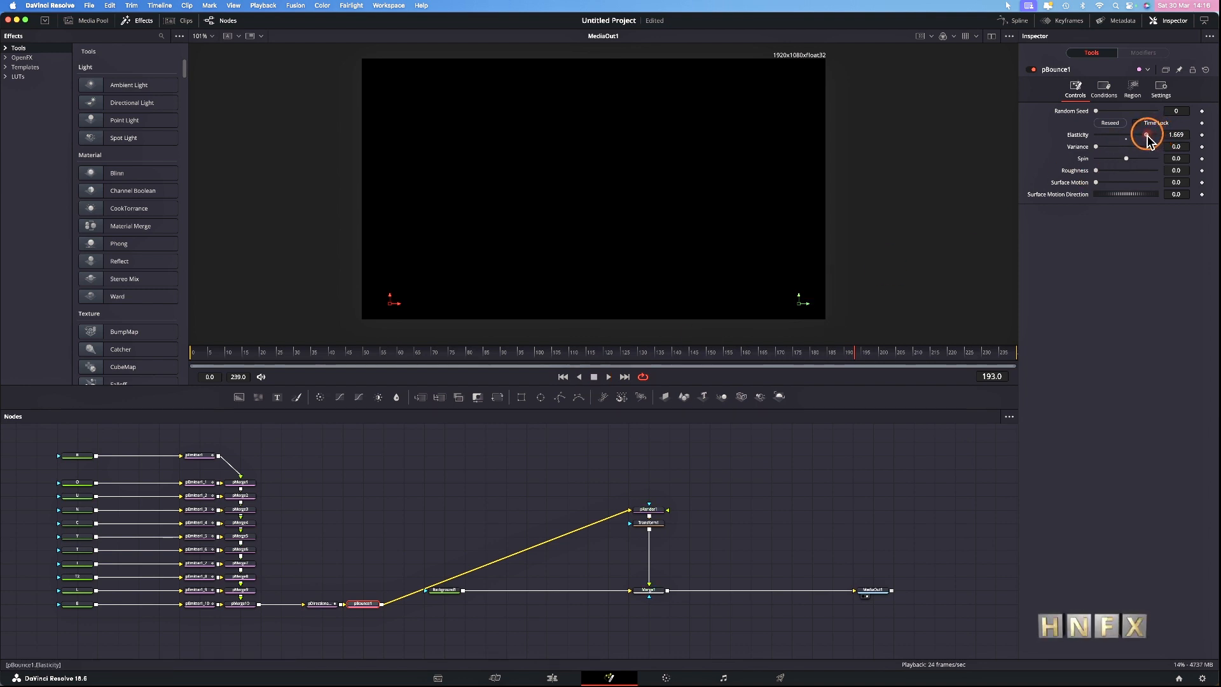
left_click_drag(222, 356, 194, 355)
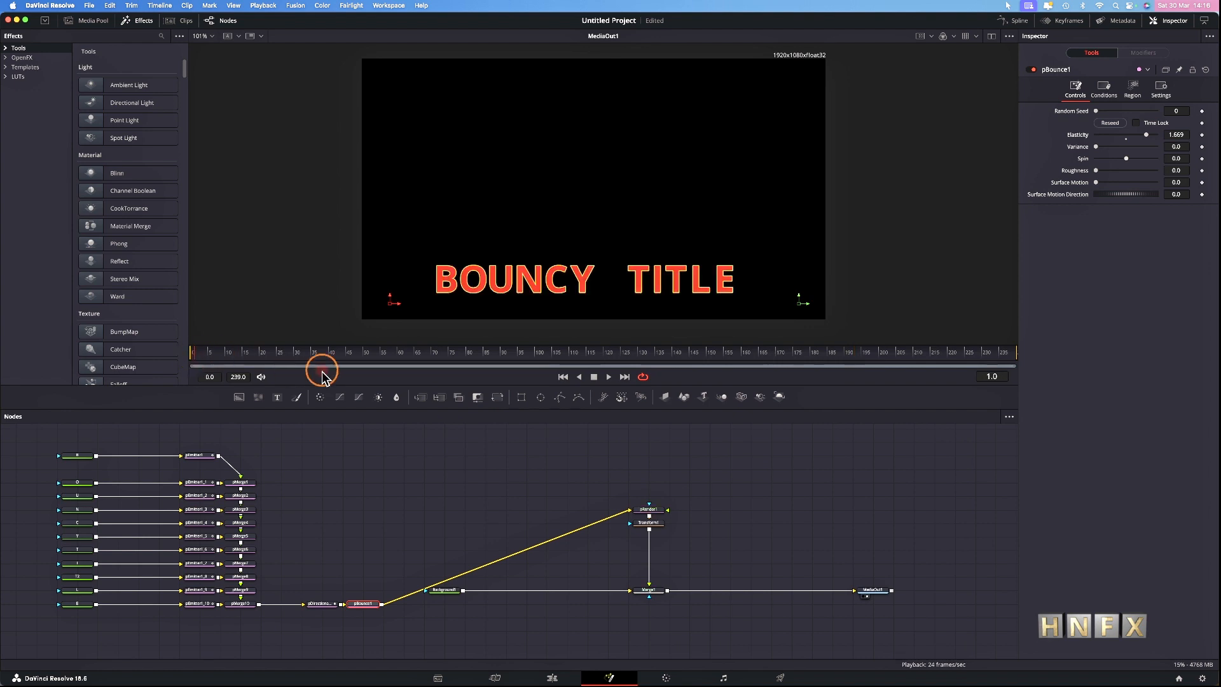
key("space")
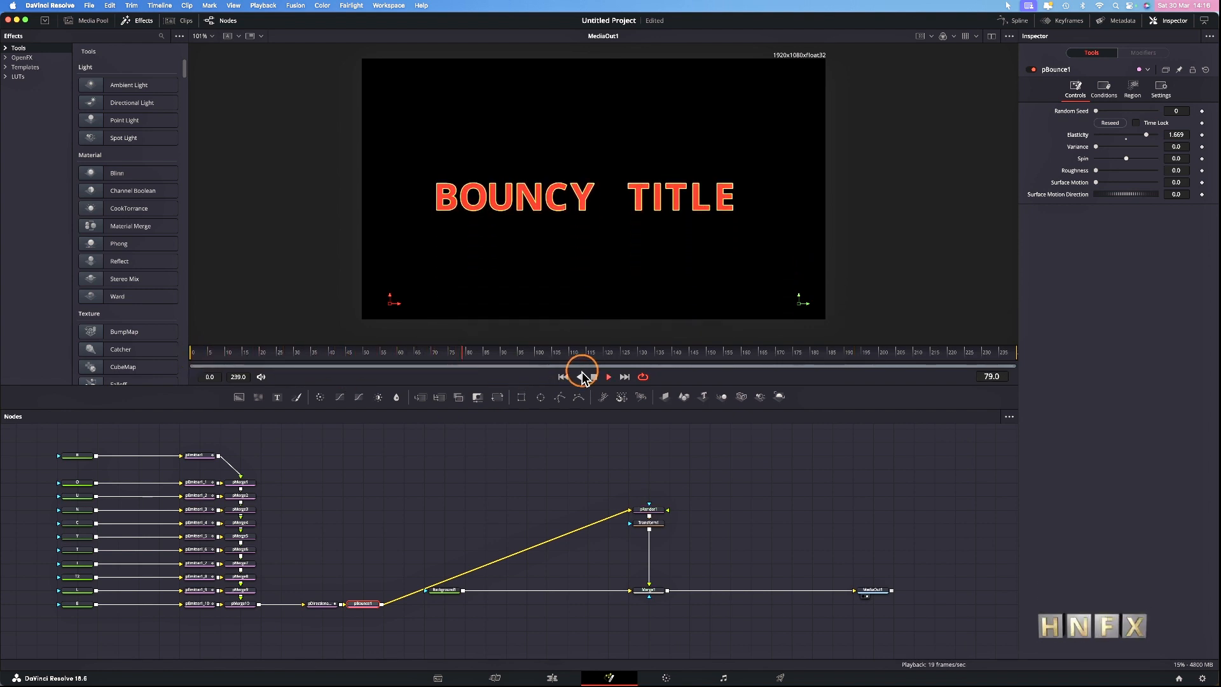
left_click(593, 377)
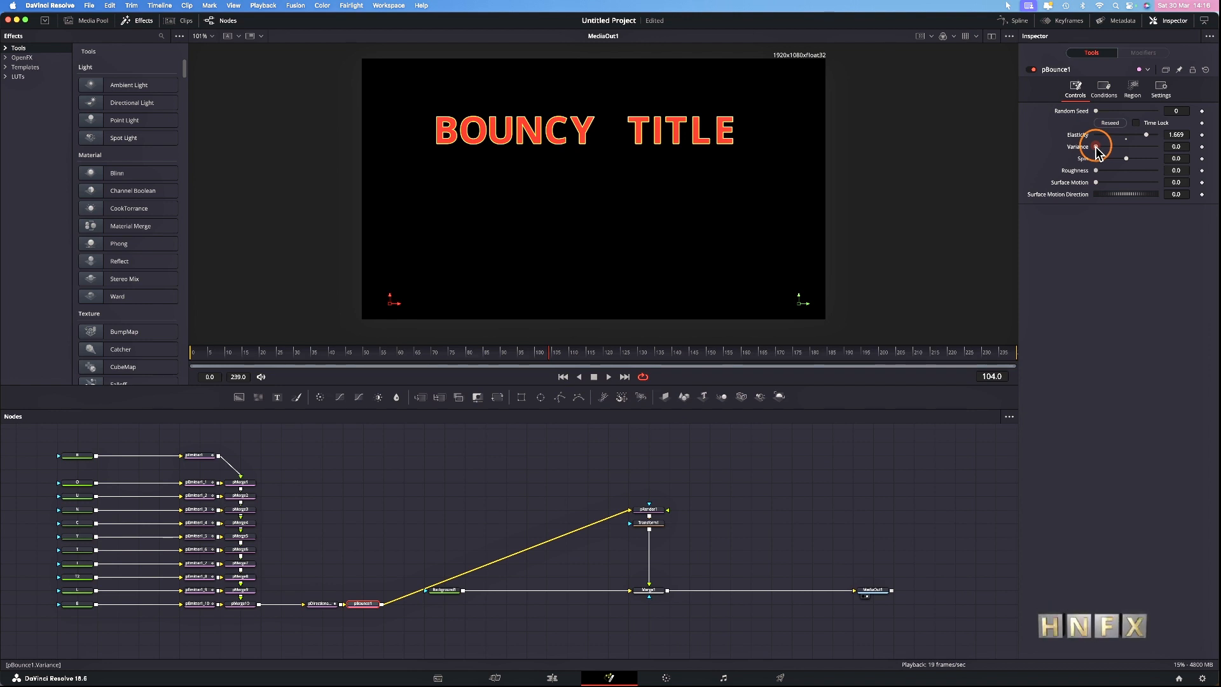
Step: Set pBounce1's Variance to 0.197, Roughness to 3.78 and Spin to 1.9 so the letters scatter and rotate
left_click_drag(1098, 147, 1106, 147)
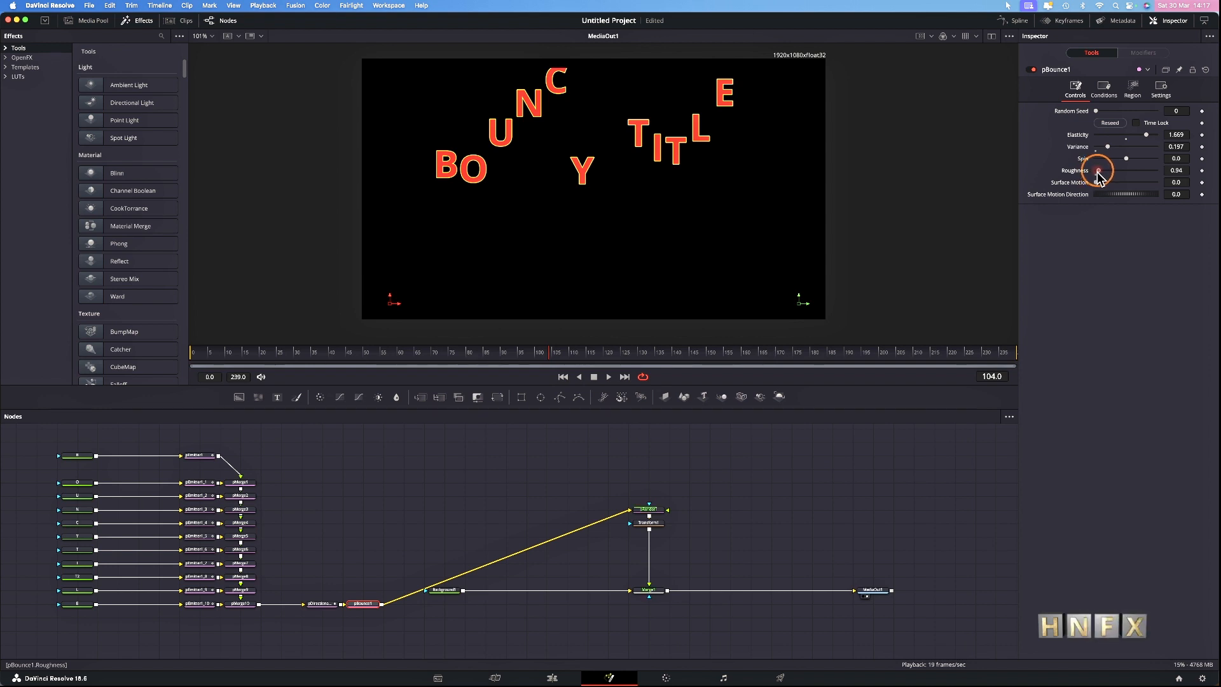
left_click_drag(1099, 172, 1107, 172)
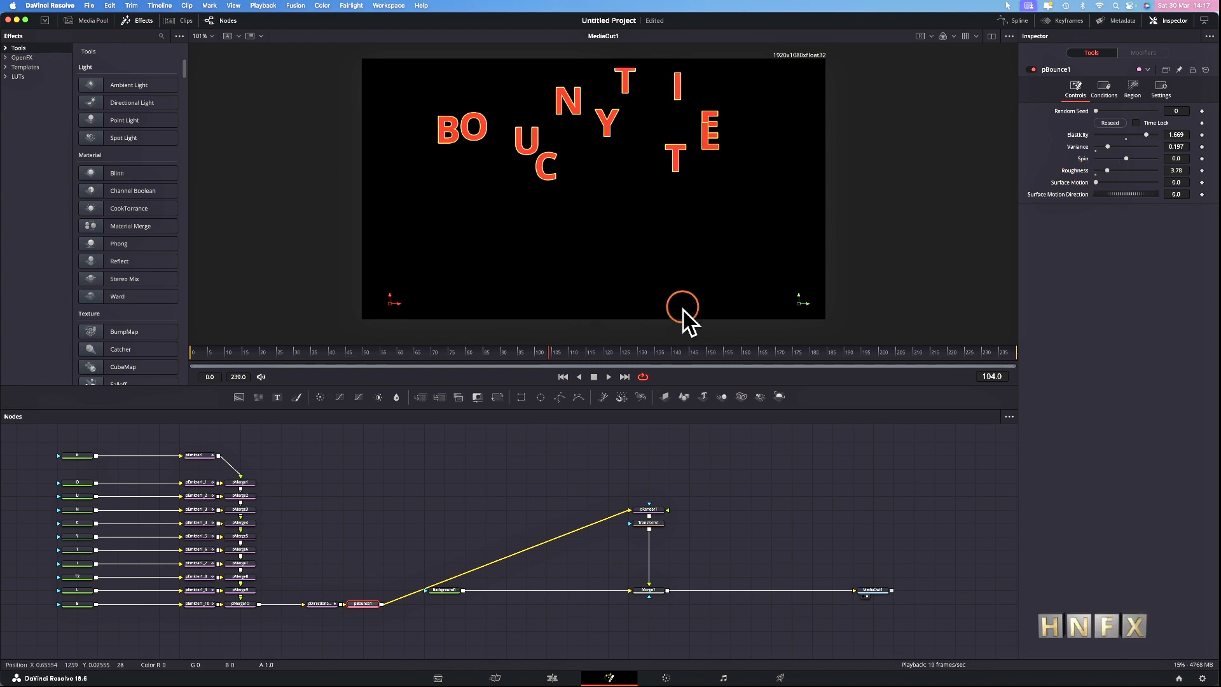
left_click_drag(1127, 158, 1155, 159)
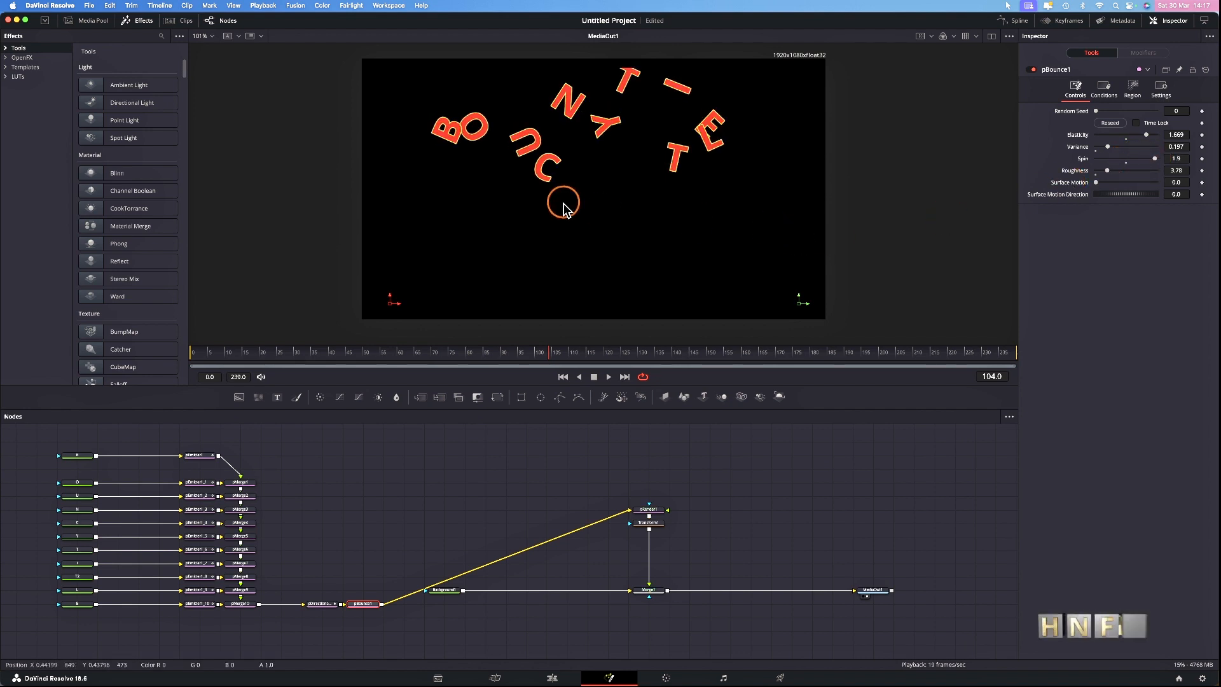
Step: Play the title from the start to check the scattering, spinning letters, and return to frame 0
left_click(194, 354)
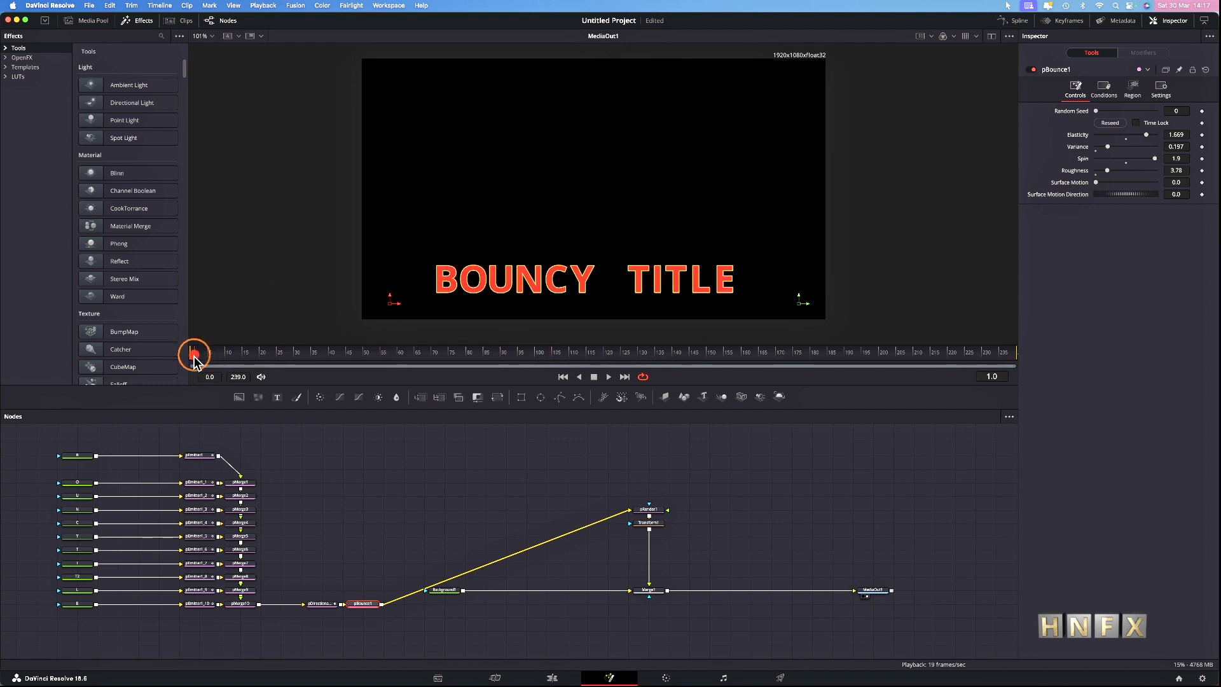
left_click(609, 377)
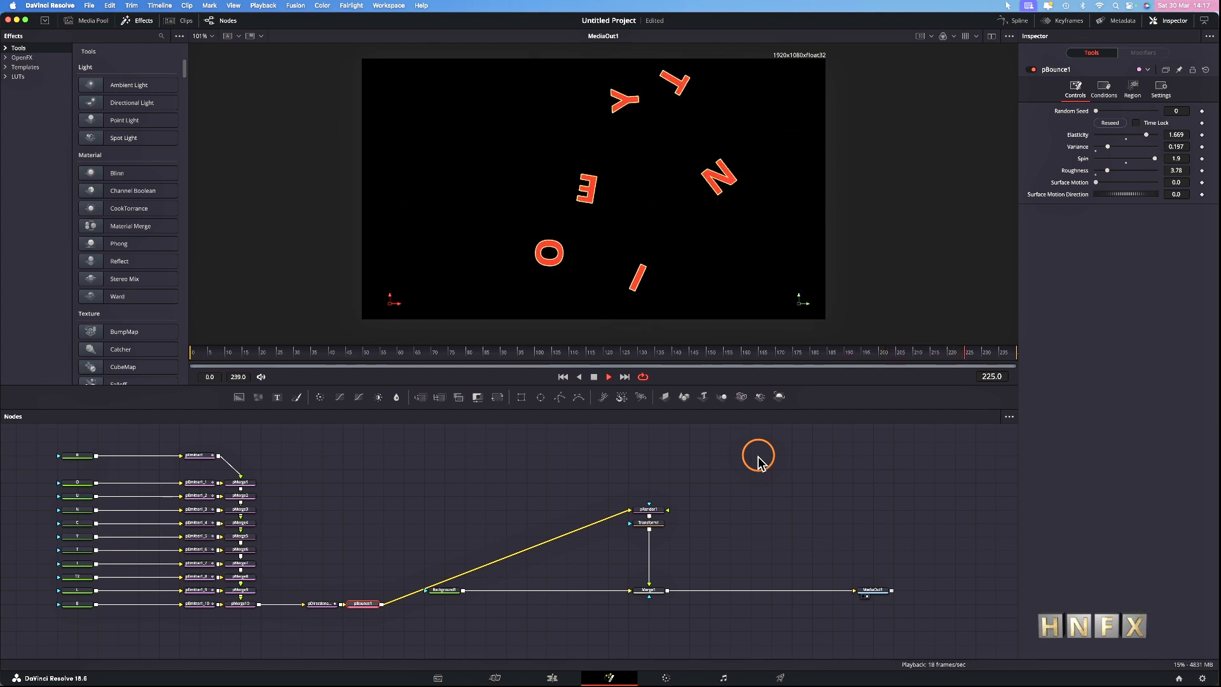
left_click(594, 376)
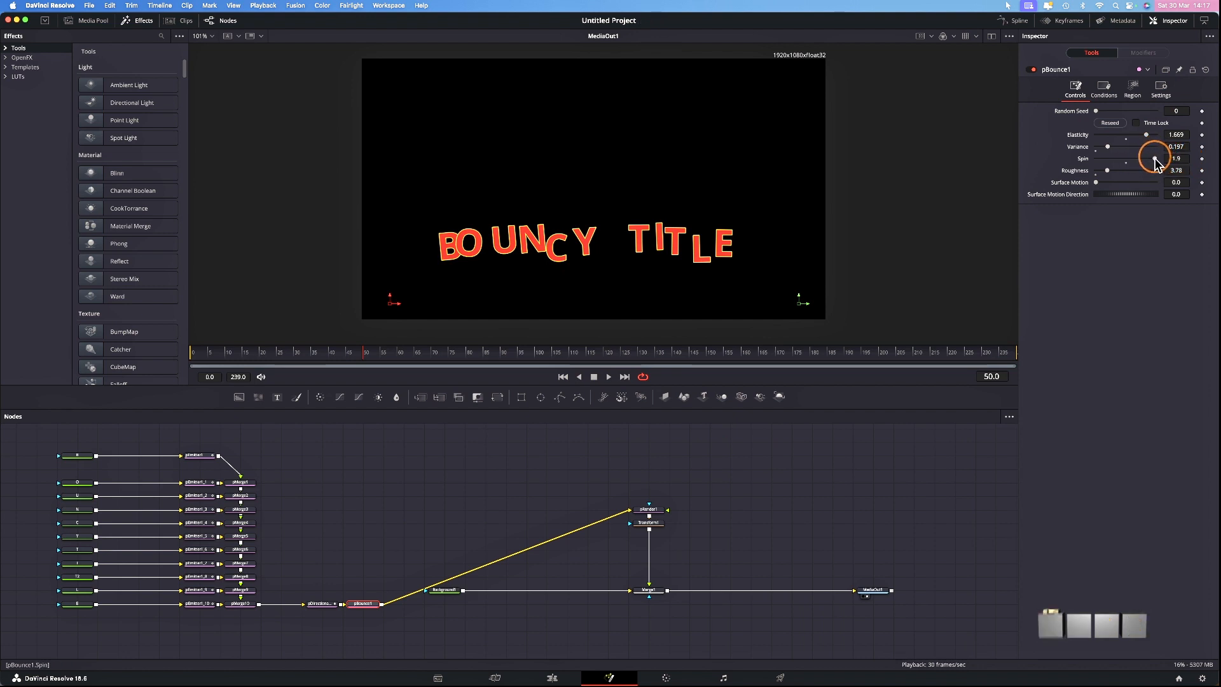
left_click(198, 361)
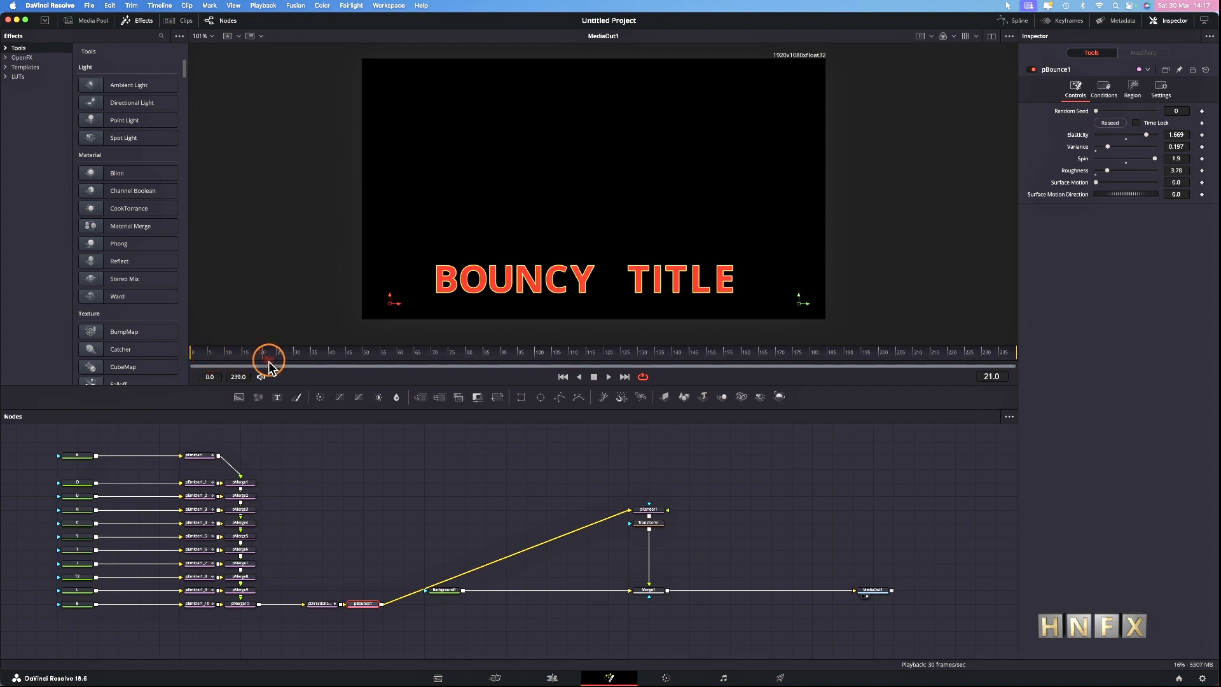
left_click_drag(295, 366, 212, 356)
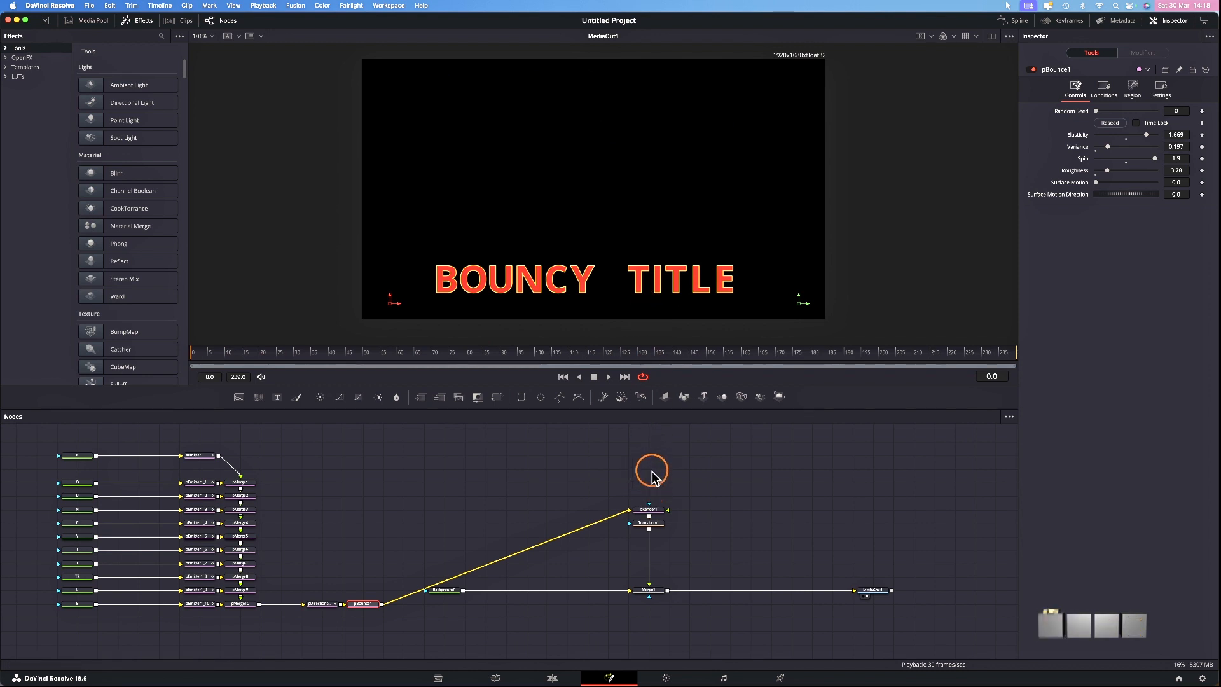
Step: Insert a Time Speed node between Transform1 and Merge1 and set its Speed to -1 to reverse the animation
left_click(649, 528)
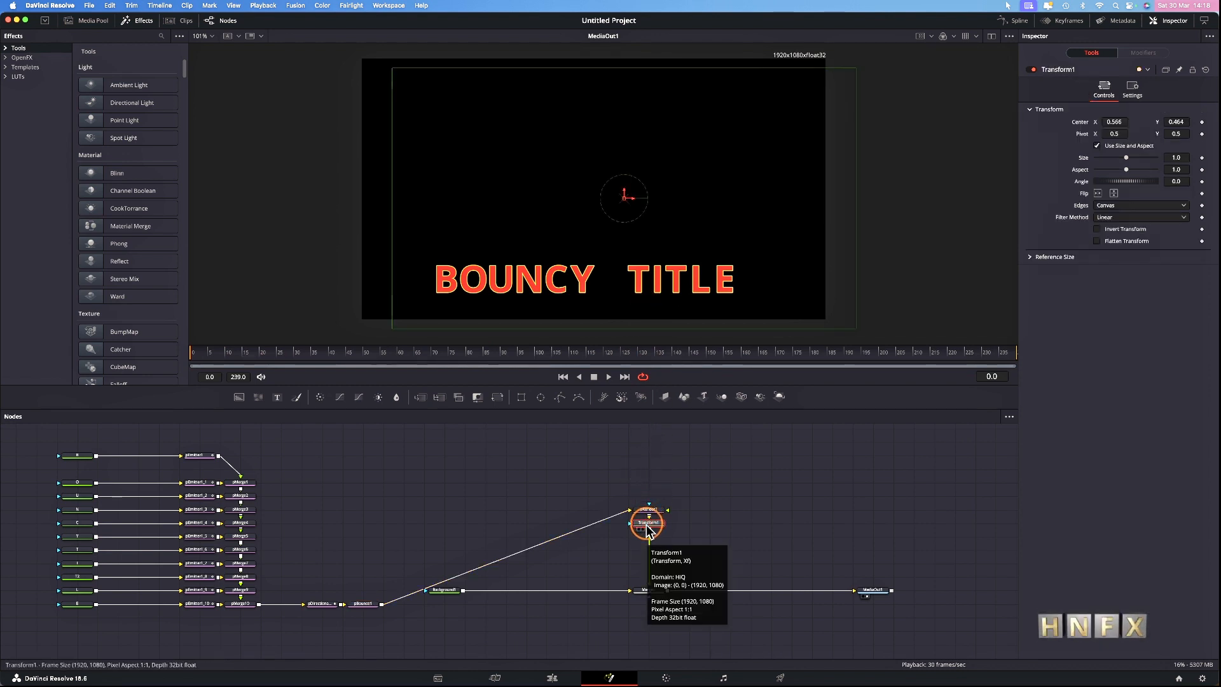
key("shift+space")
type("pboun")
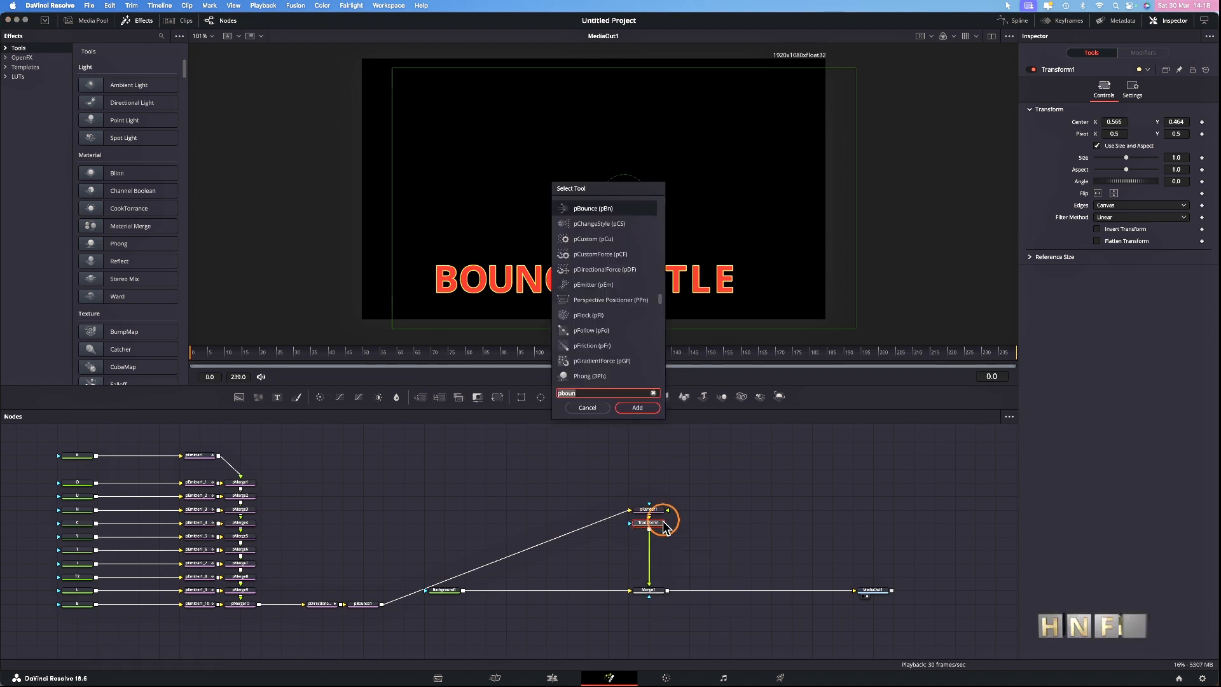
key("BackSpace")
key("BackSpace")
key("BackSpace")
key("BackSpace")
key("BackSpace")
type("time")
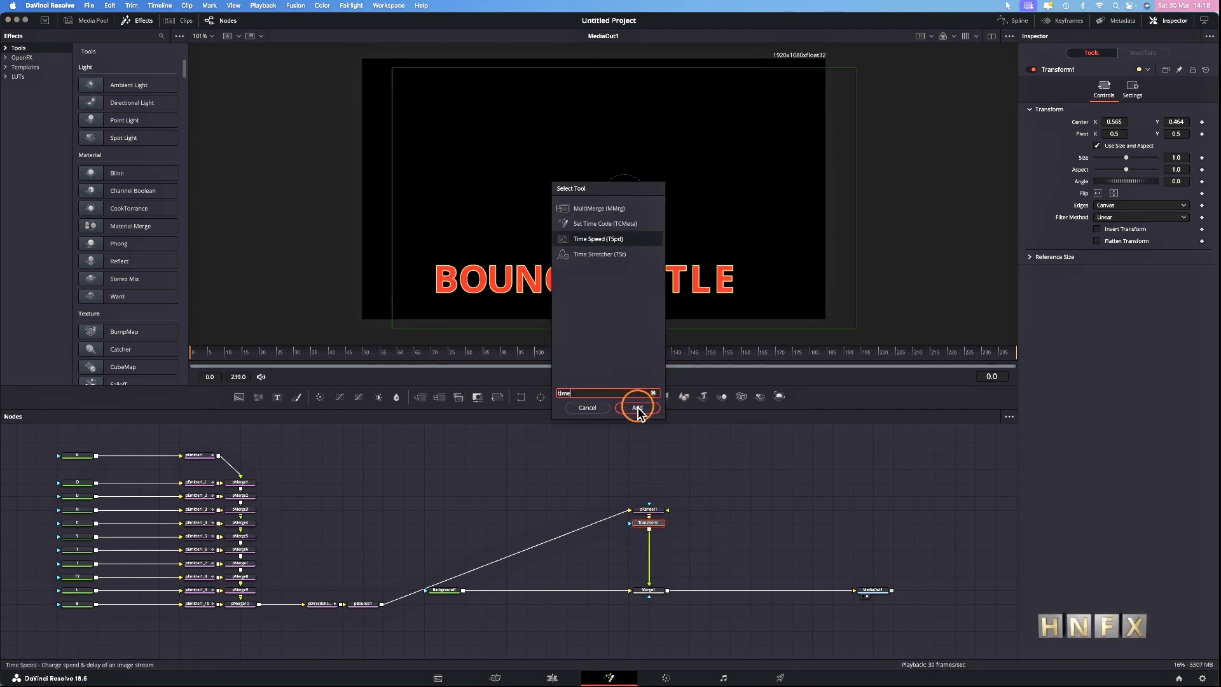
left_click(638, 408)
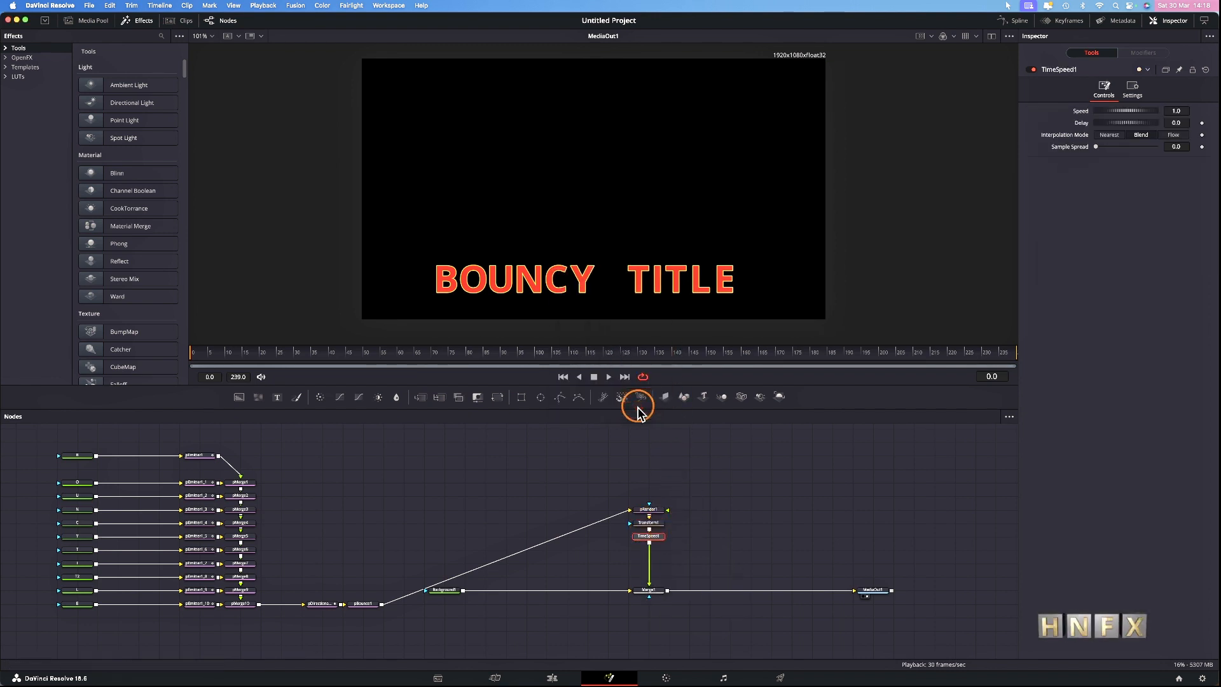
left_click(1181, 111)
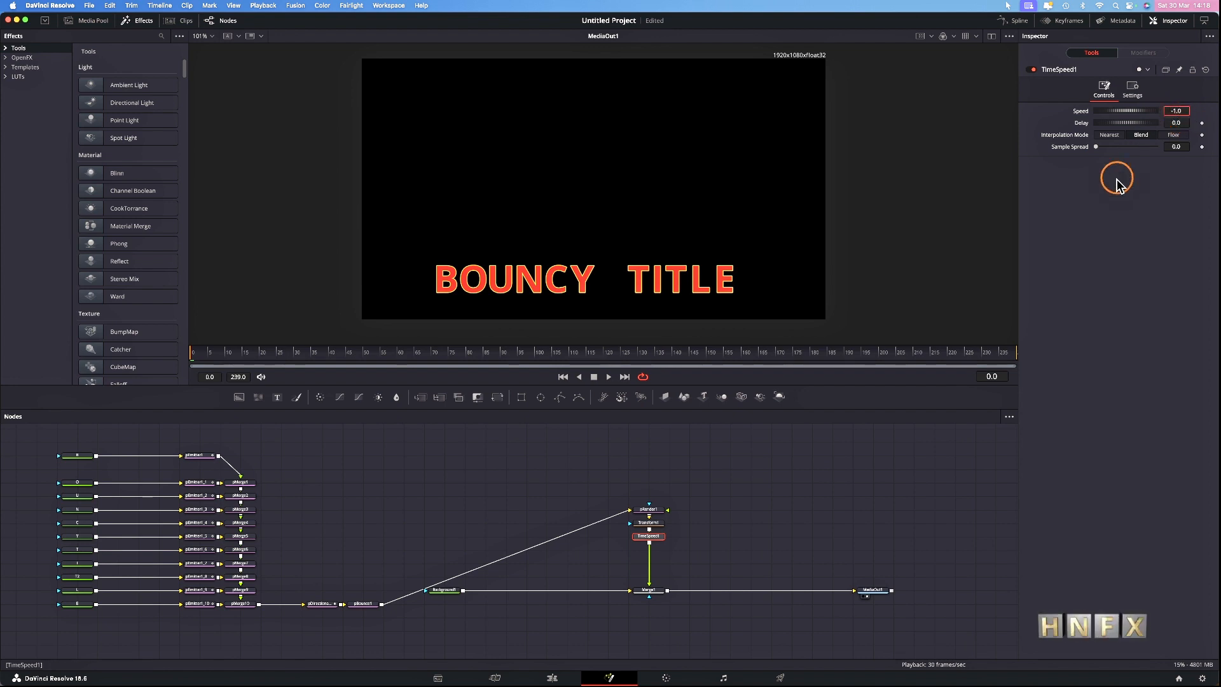
key("Return")
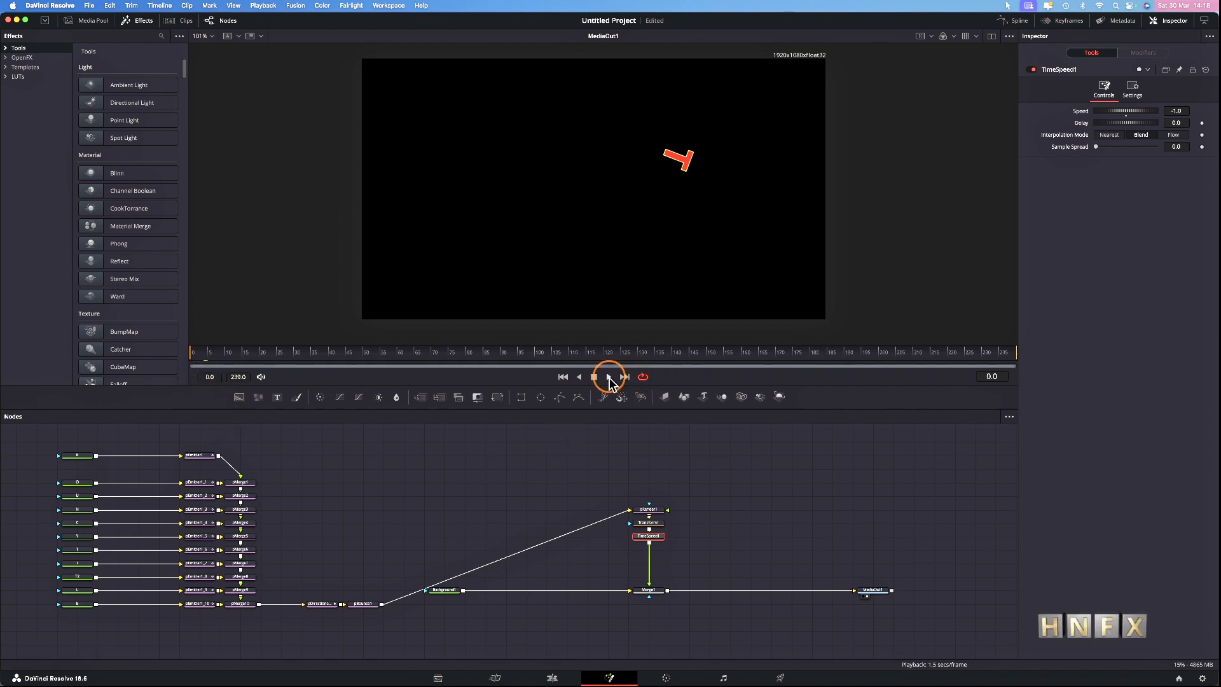
Step: Turn off High Quality for the viewer, play the reversed title, and return to frame 0
right_click(771, 382)
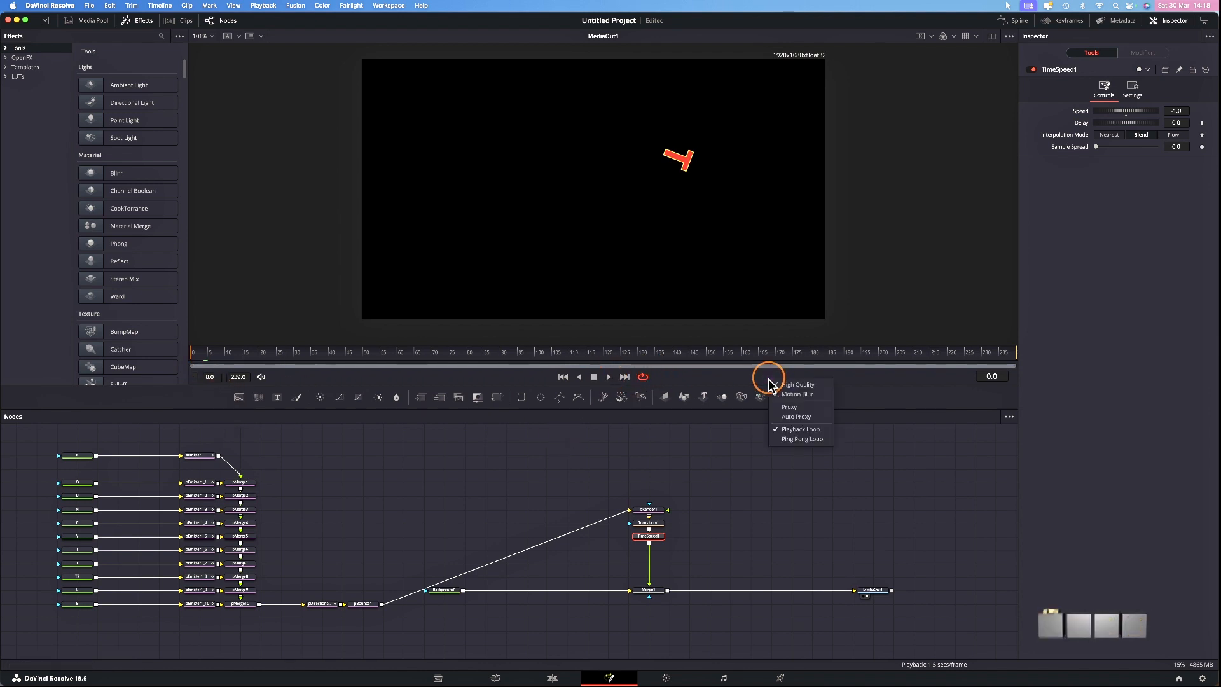
left_click(799, 384)
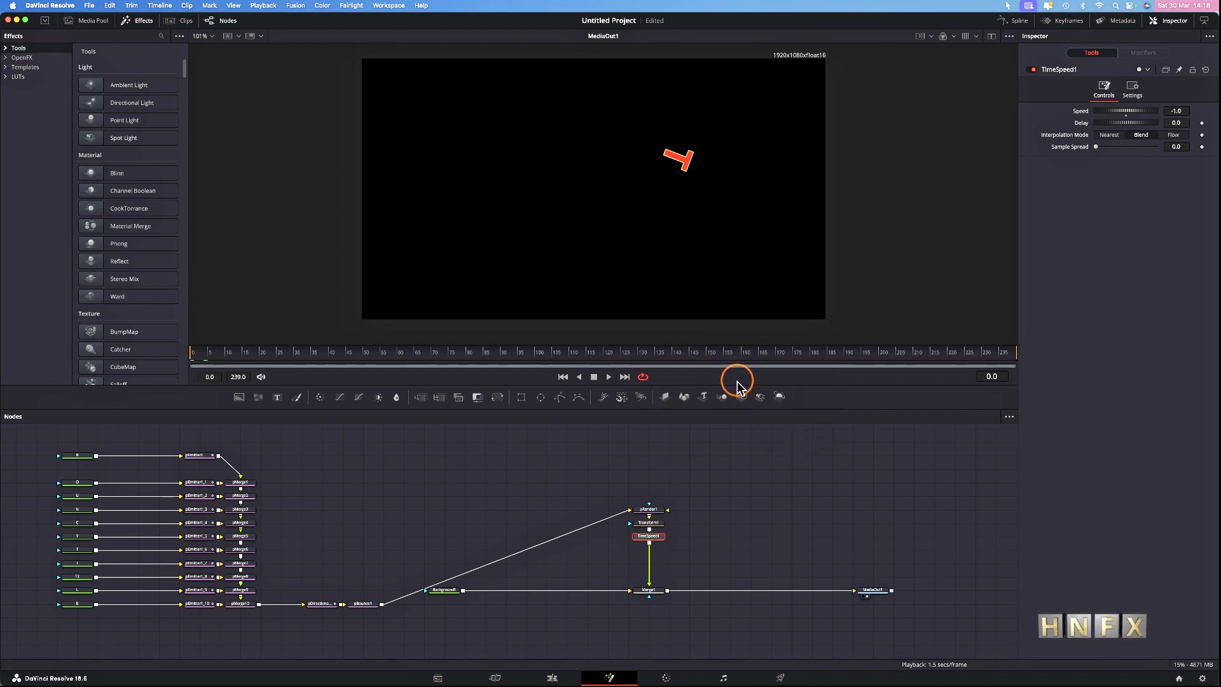
left_click(609, 378)
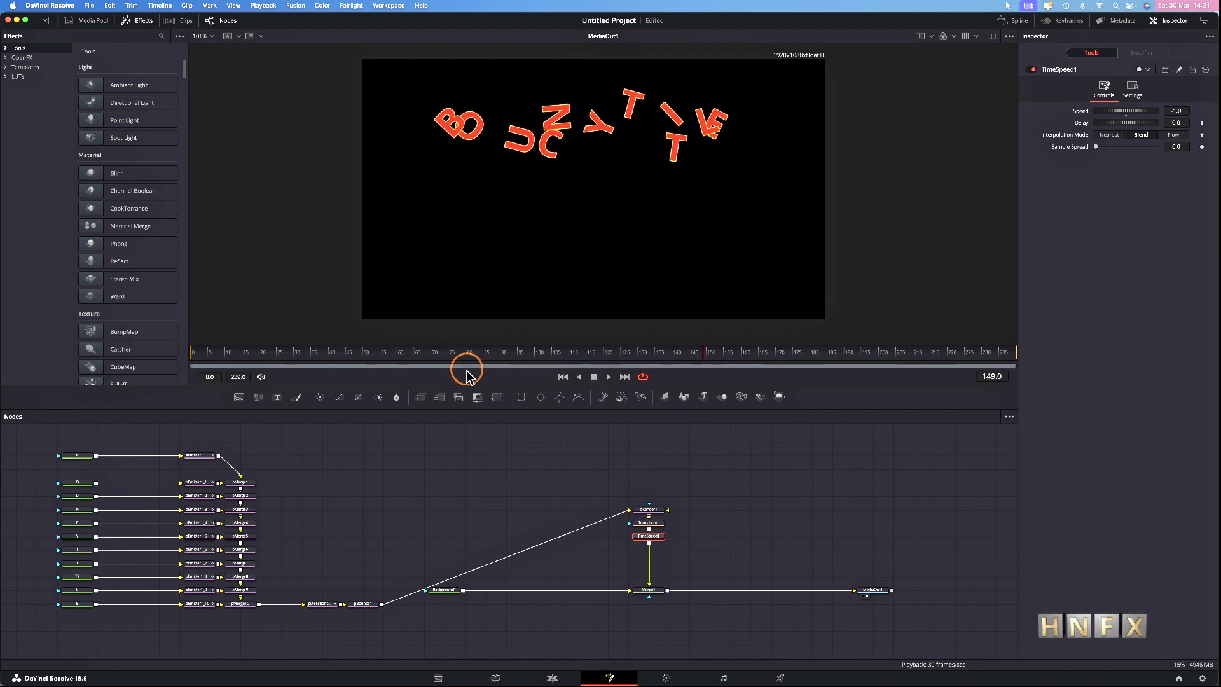
left_click(194, 358)
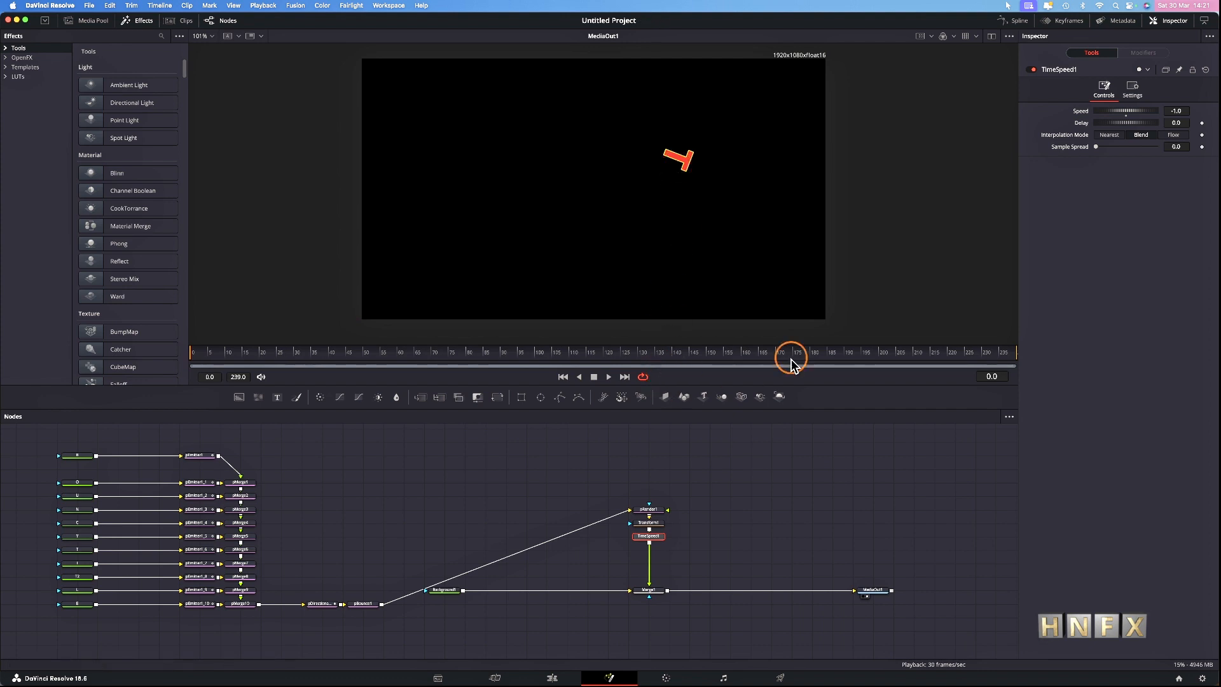
Step: Set pBounce1's Elasticity to 1.543 and Variance to 0.268 to clear the letters from the first frame
left_click(361, 603)
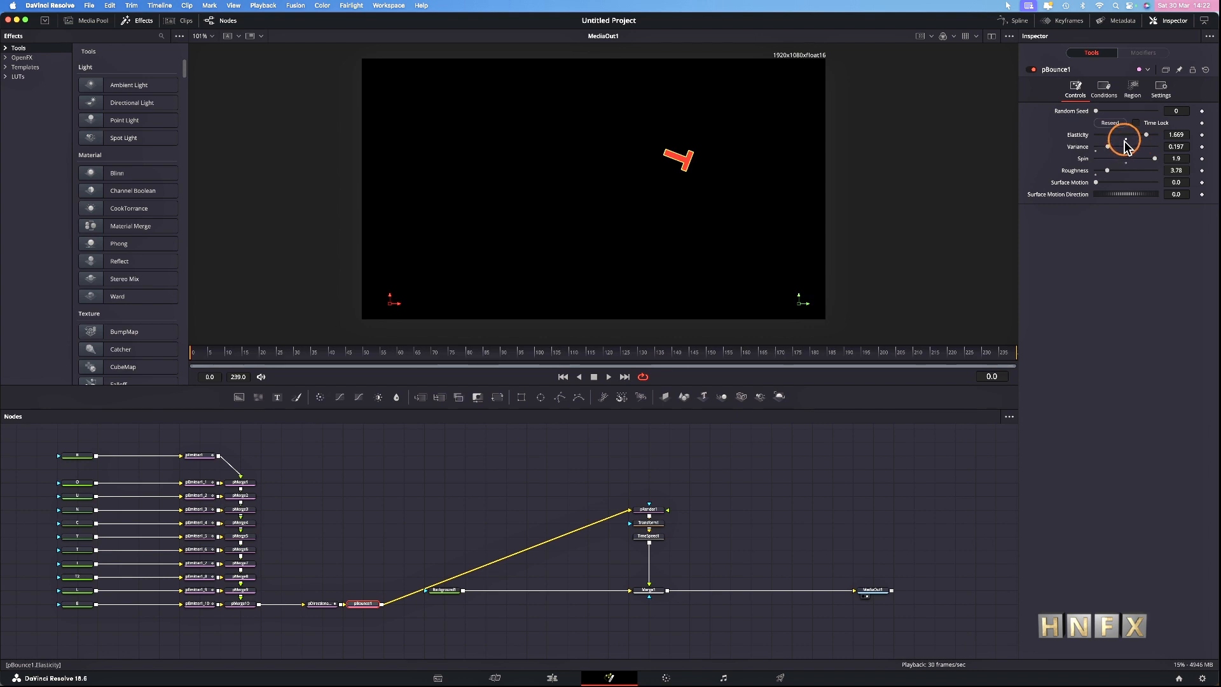
left_click_drag(1143, 134, 1140, 136)
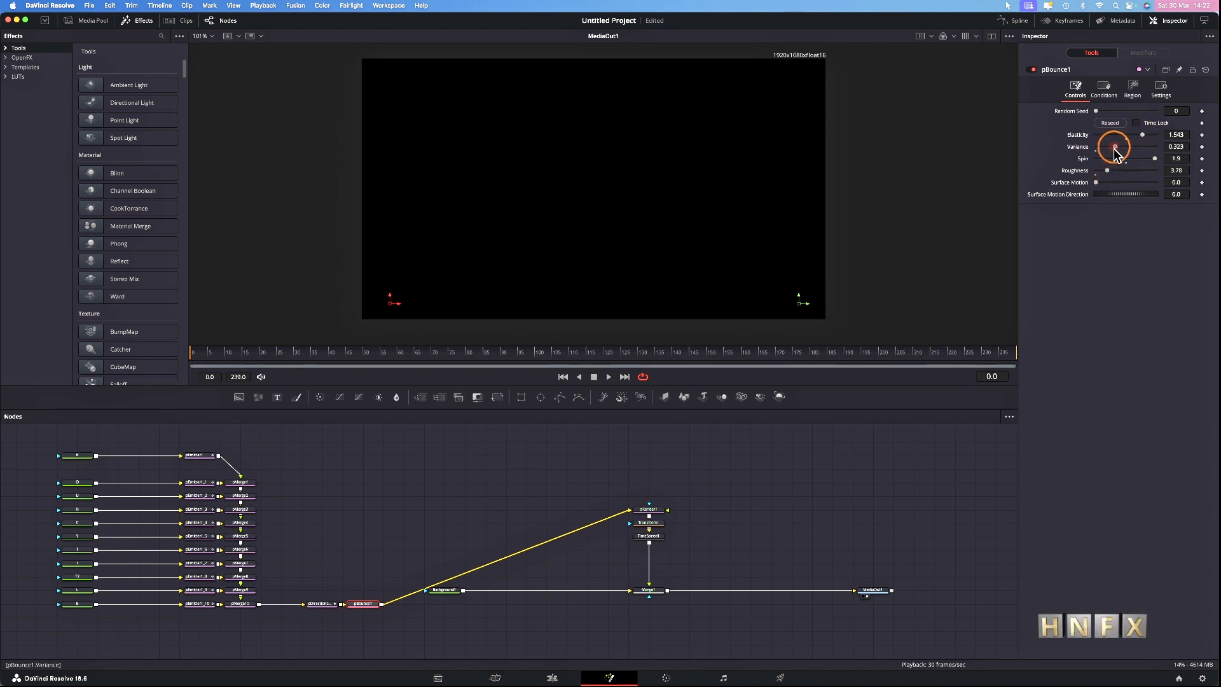
left_click_drag(1112, 148, 1109, 148)
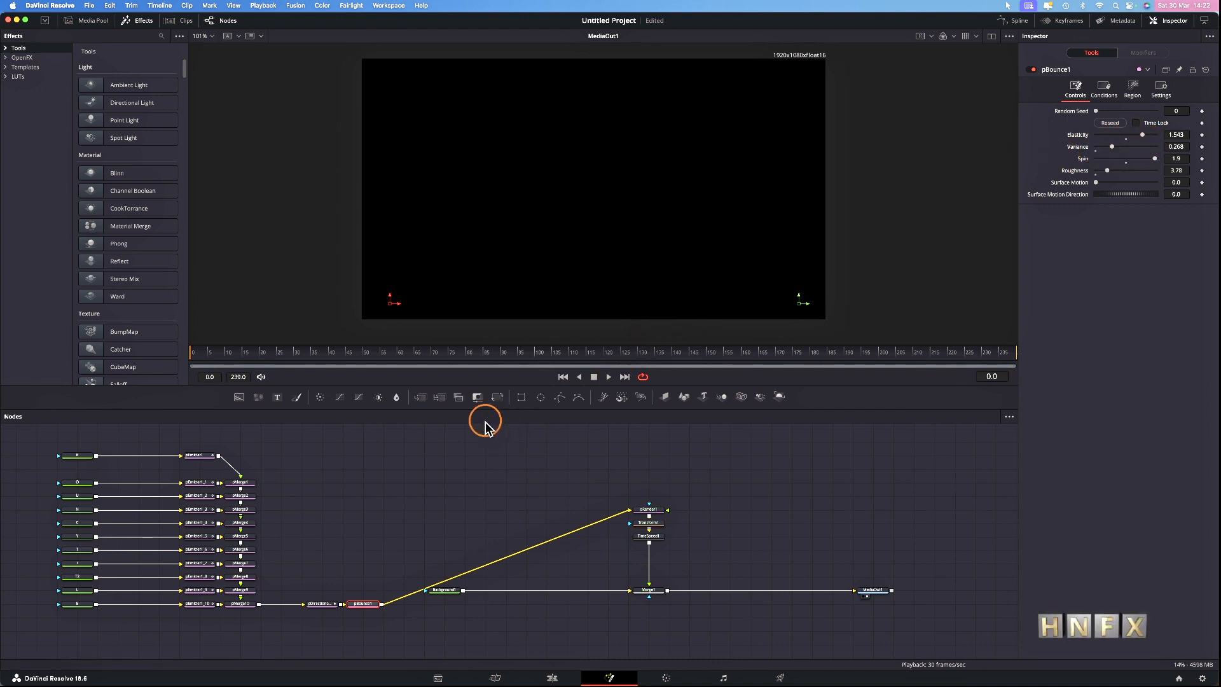
Step: Make Background1 fully transparent through its Alpha value and switch to the Edit page
left_click(444, 592)
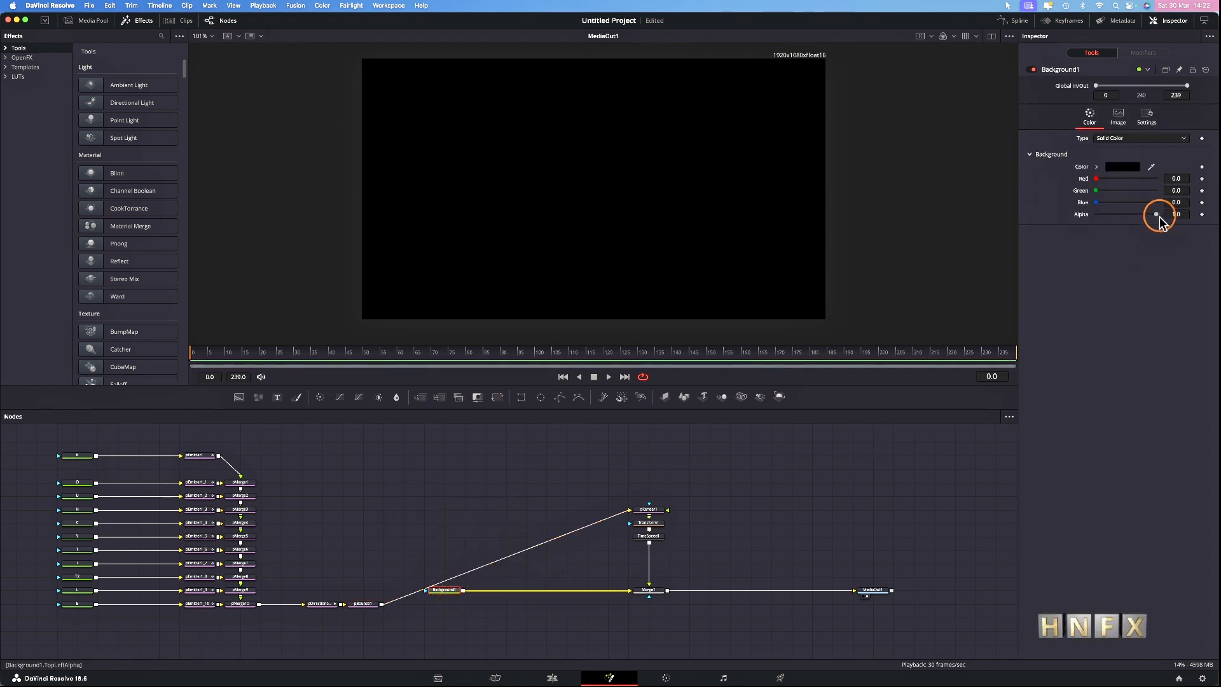
left_click_drag(1157, 219, 1083, 219)
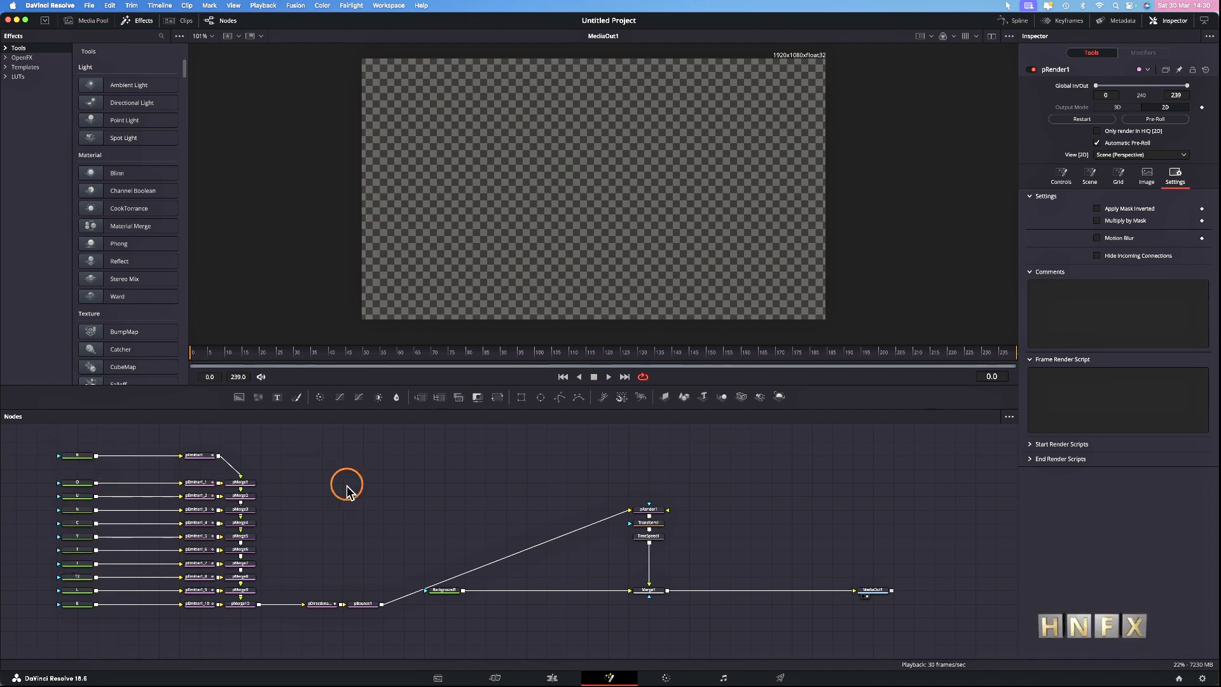
left_click(553, 678)
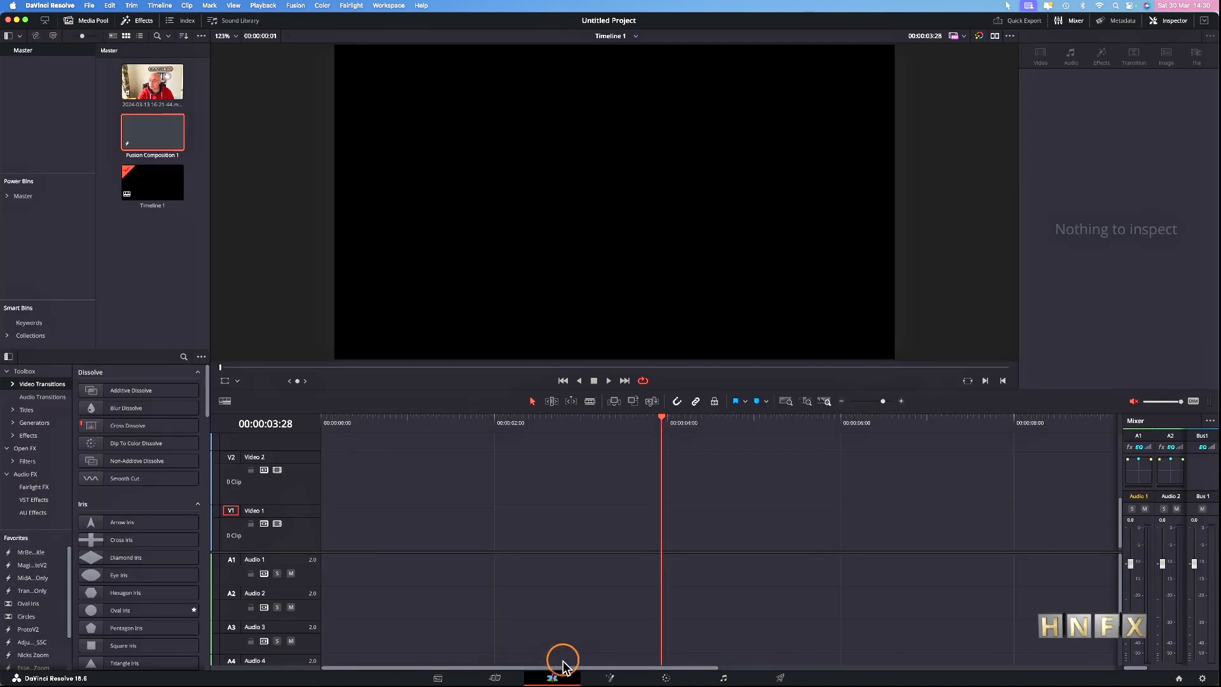
left_click_drag(153, 81, 318, 546)
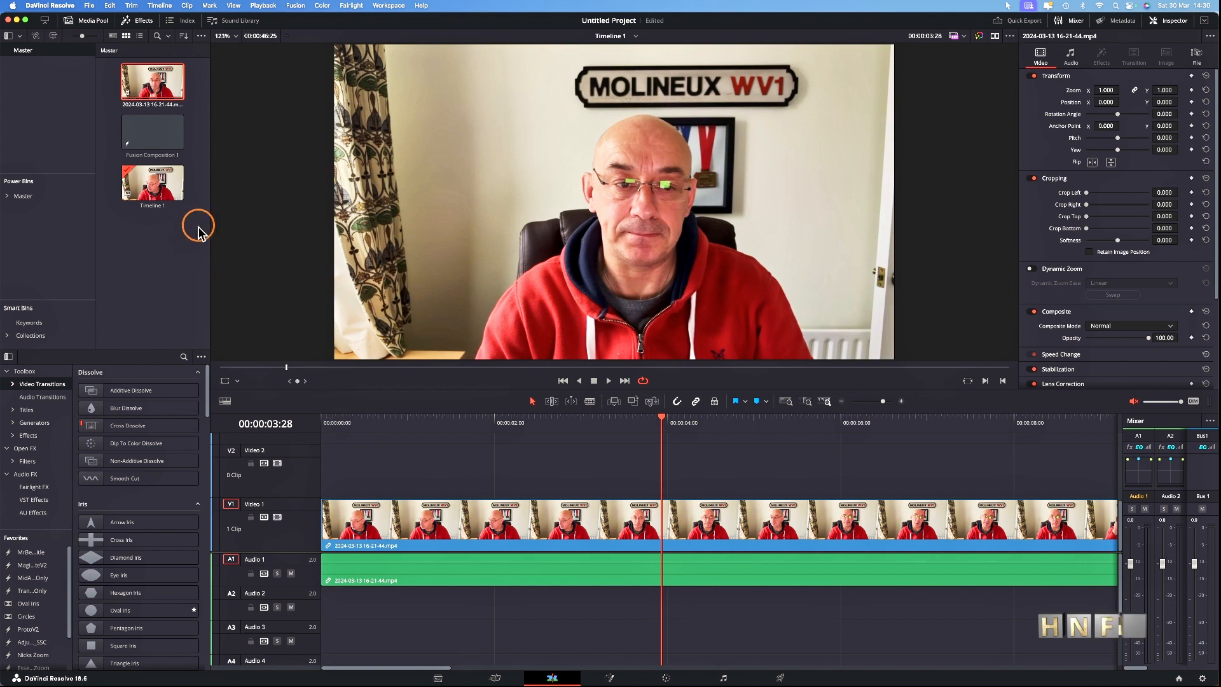
left_click_drag(160, 145, 323, 483)
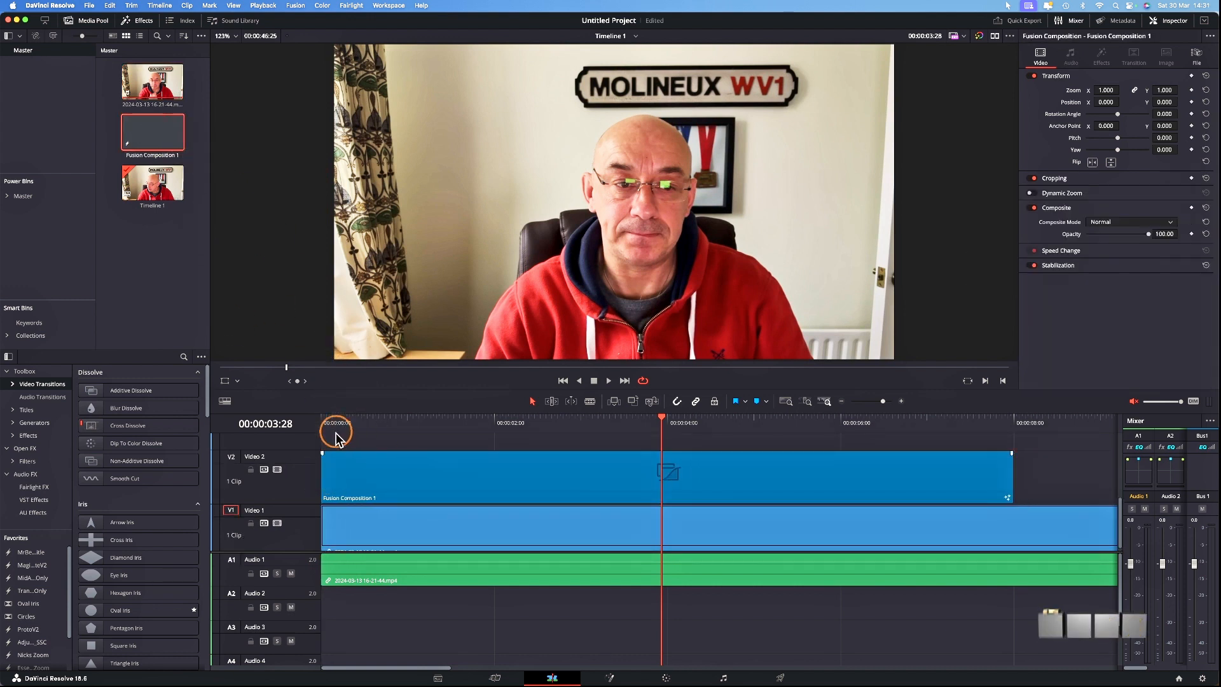
Step: Cut the footage on Video 1 at 00:00:10:13 and delete everything after the cut
scroll(1037, 459, "right", 5)
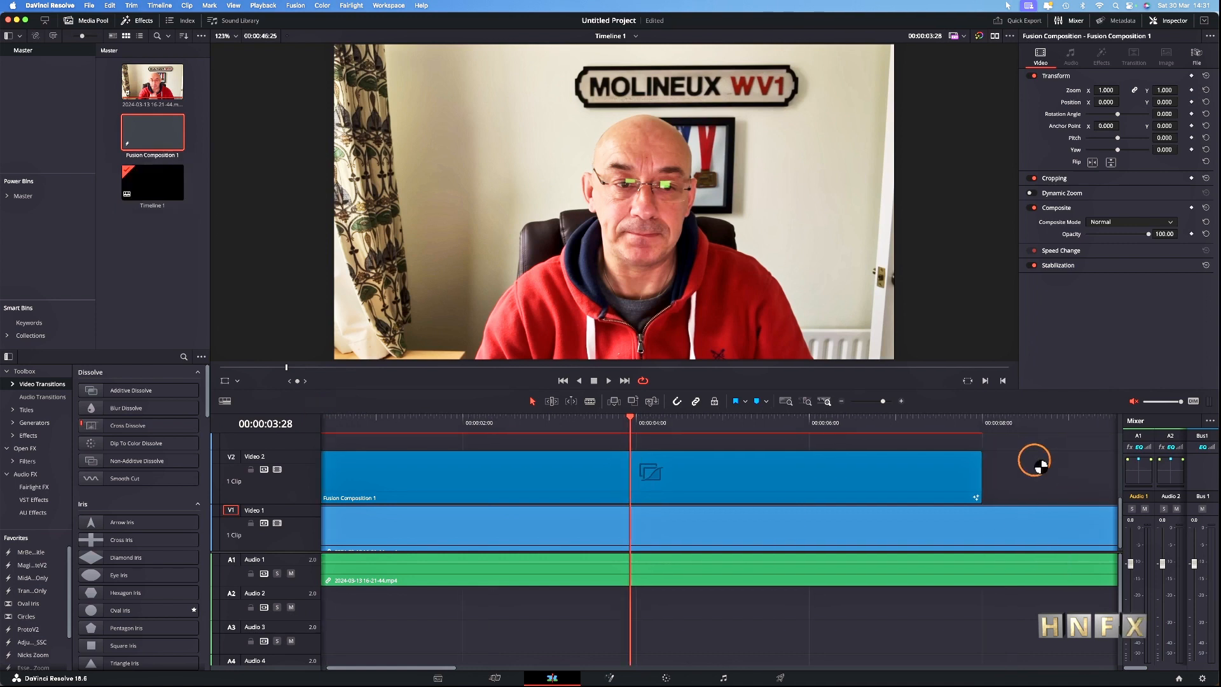
left_click(825, 423)
key("super+b")
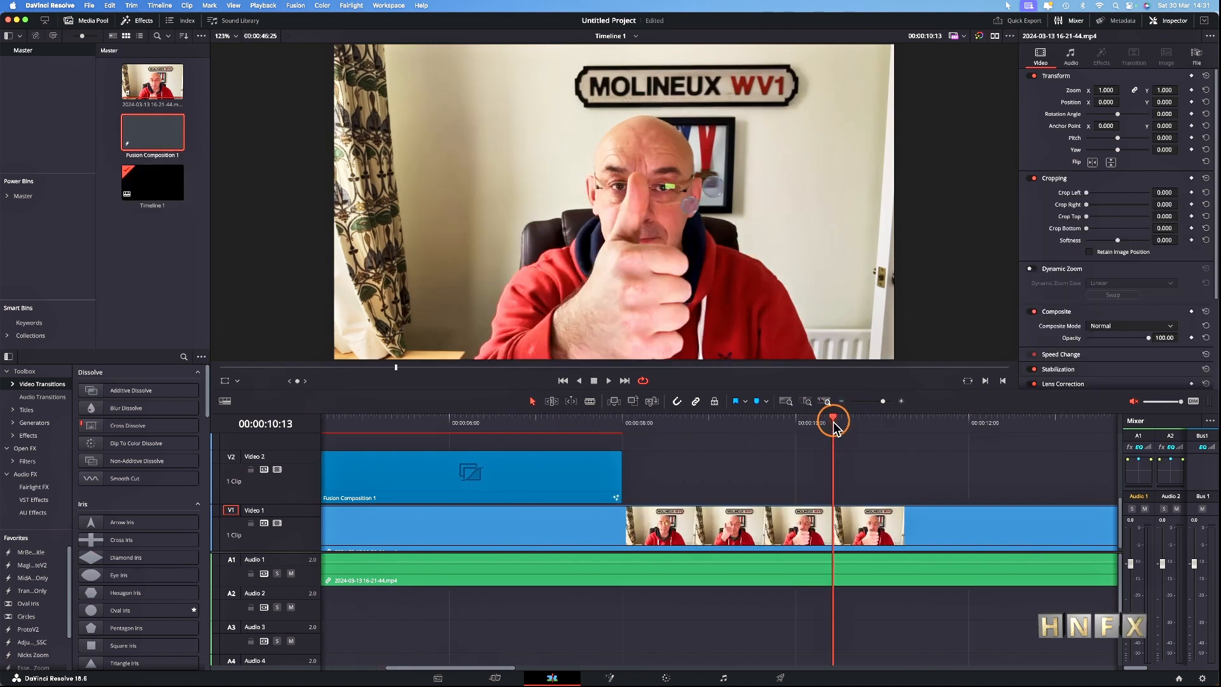
left_click(920, 534)
key("BackSpace")
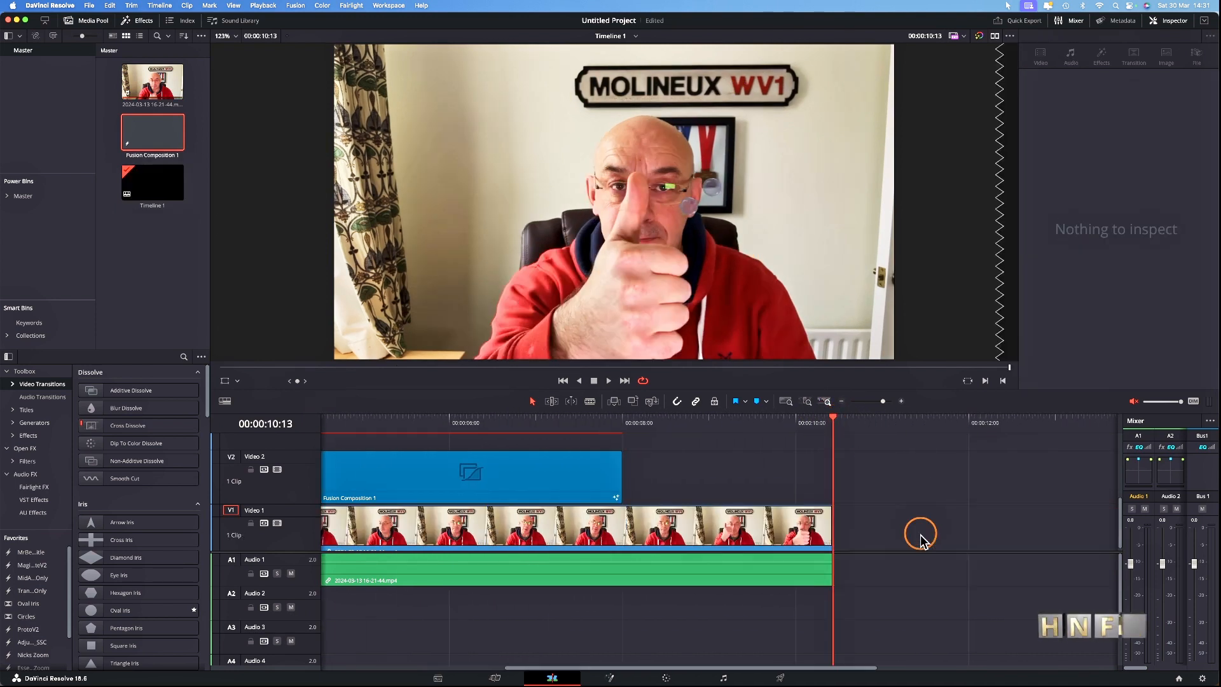
Step: Return to the timeline start, set Render Cache to Smart, and turn on Render Cache Fusion Output for the Fusion Composition 1 clip
left_click_drag(835, 426, 185, 409)
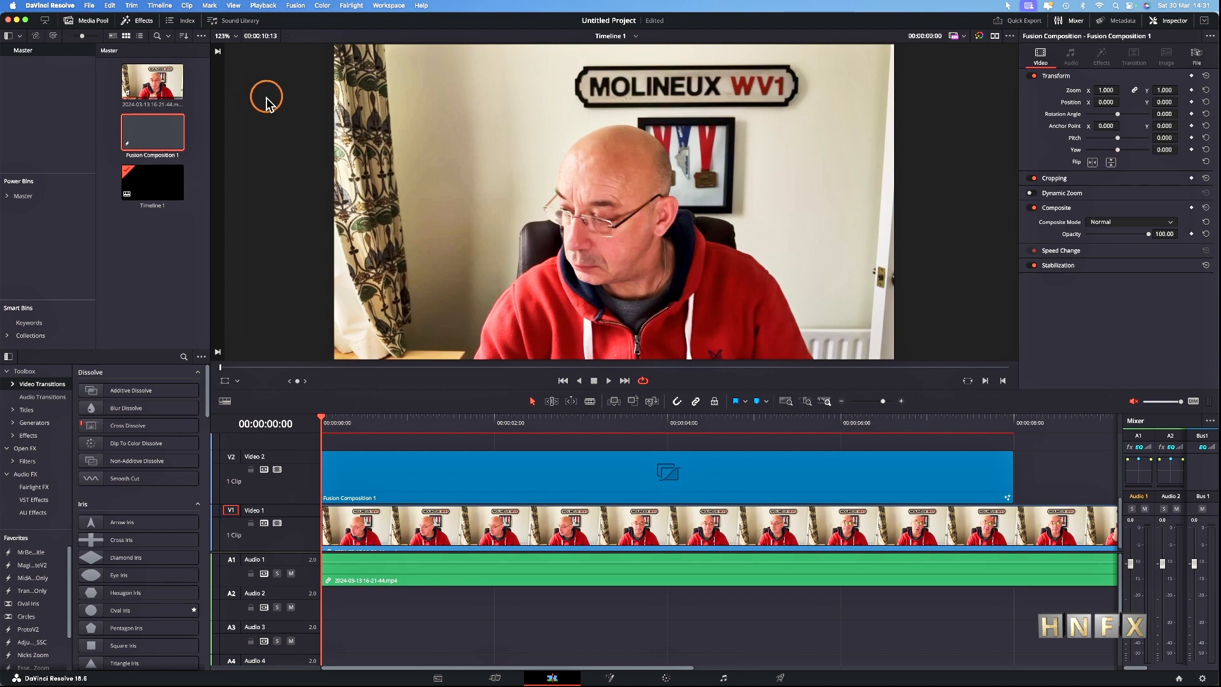
left_click(261, 7)
left_click(280, 62)
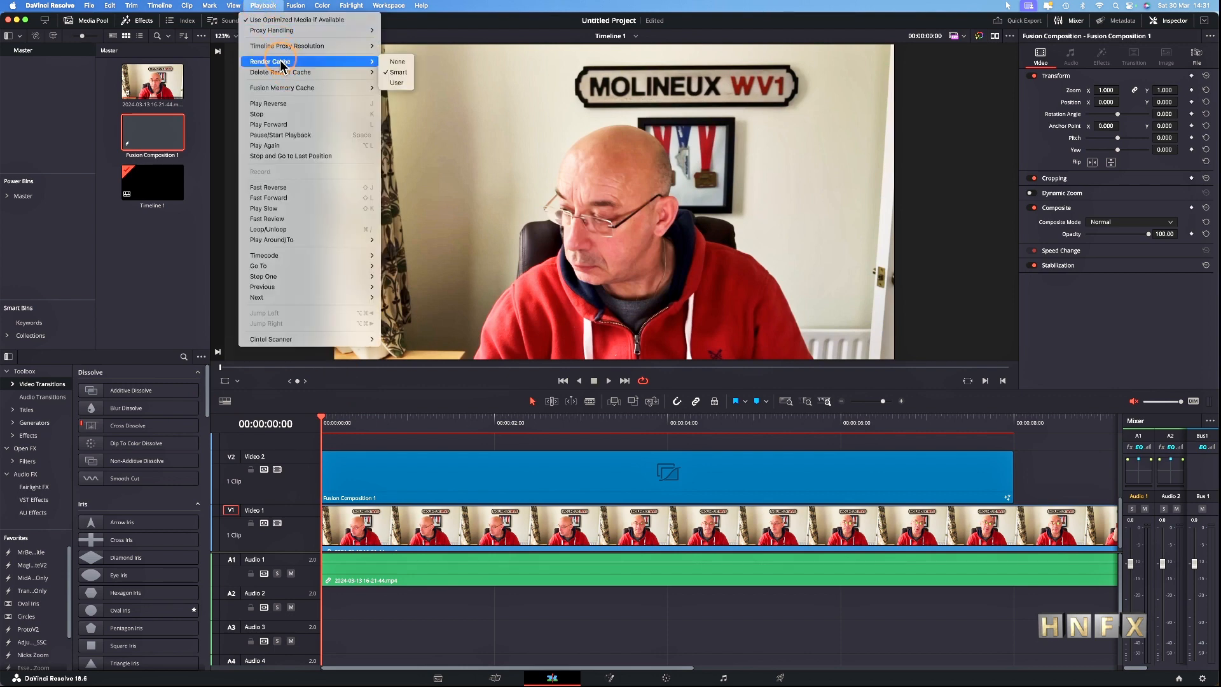
left_click(398, 71)
left_click(540, 476)
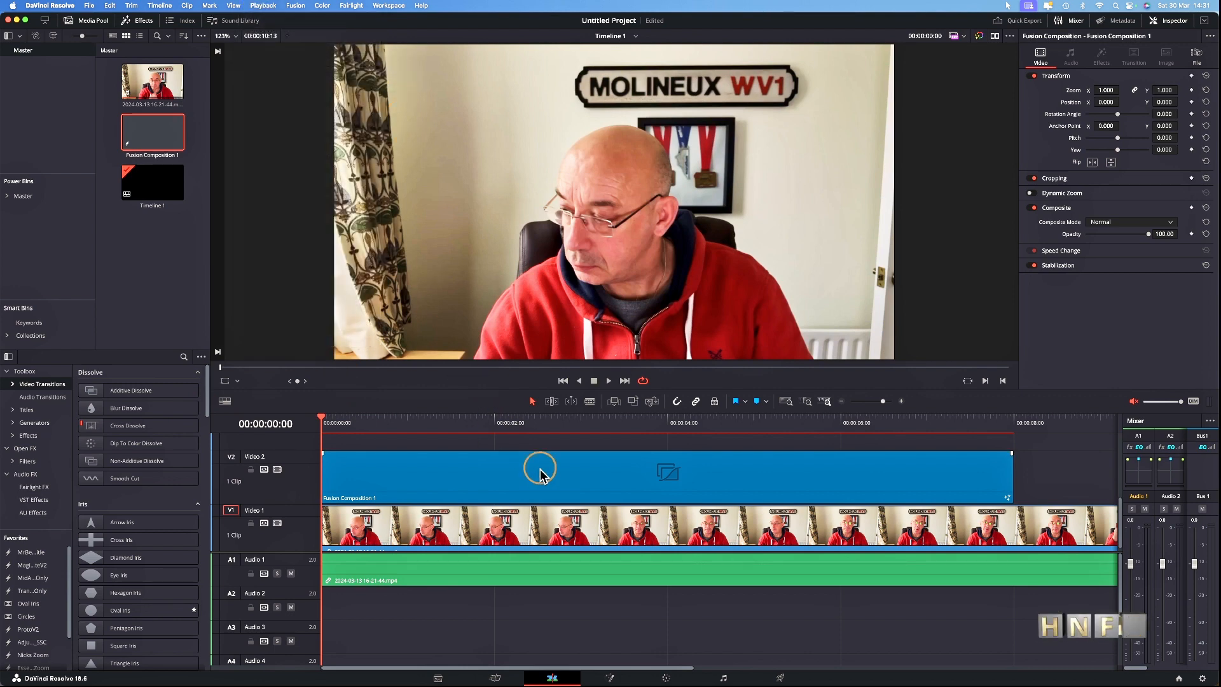
right_click(510, 477)
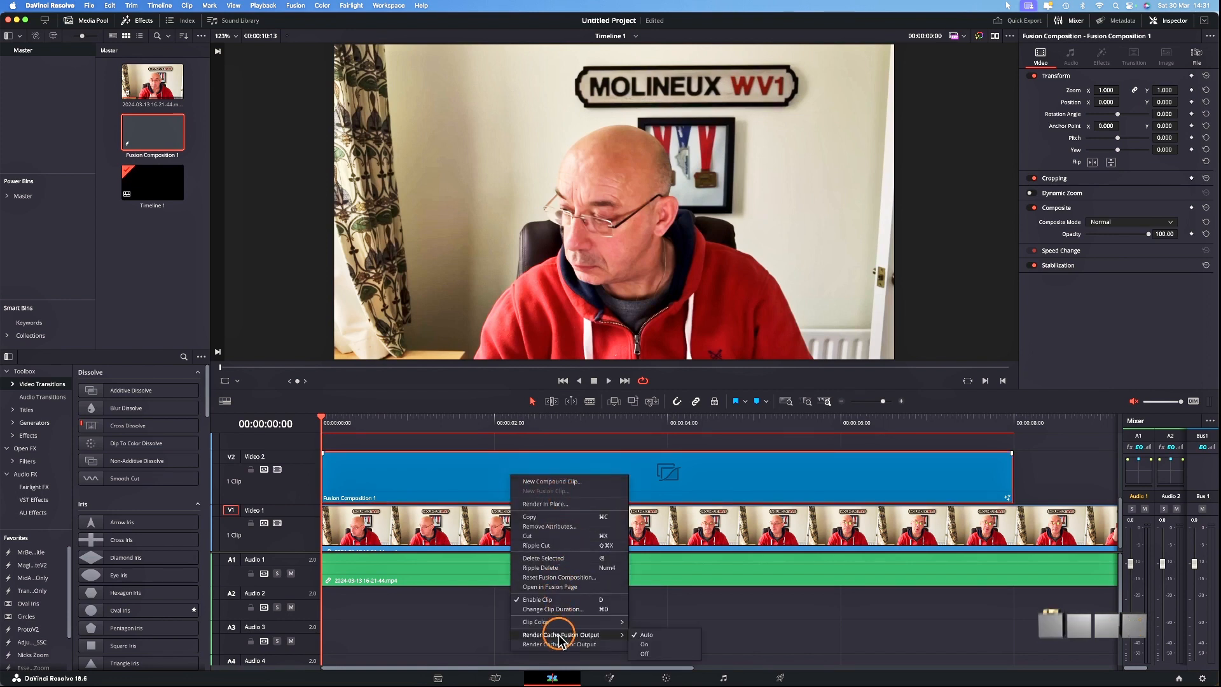
left_click(643, 644)
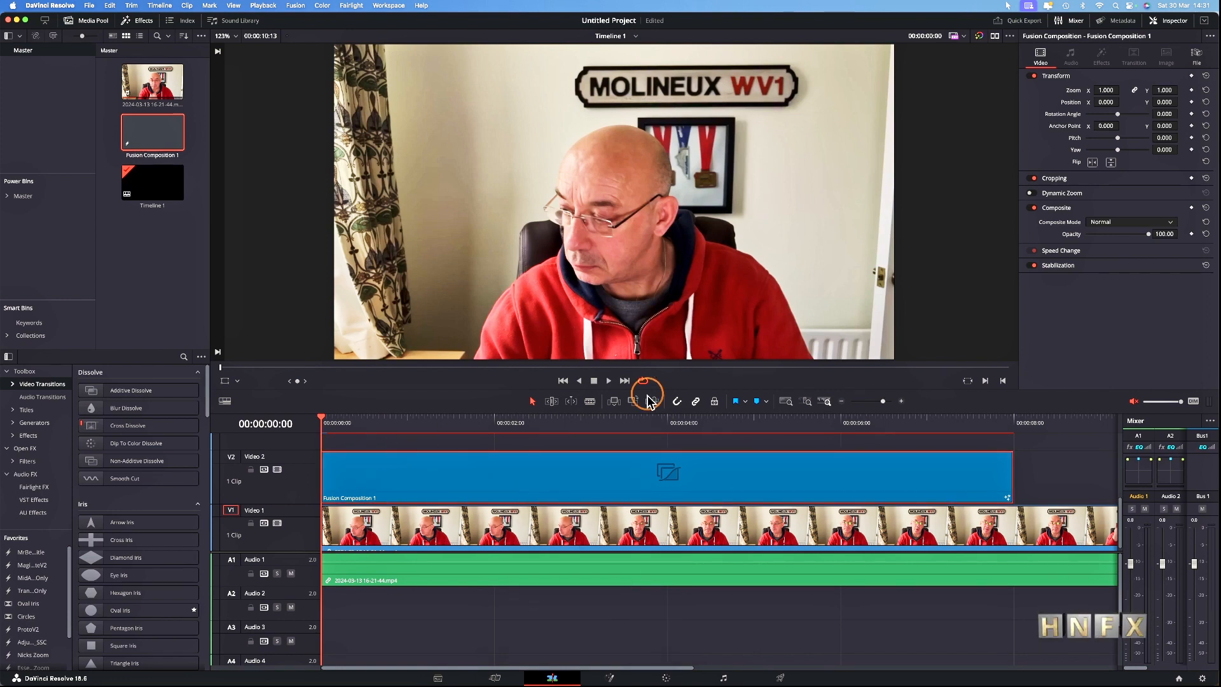
Step: Play the title over the footage and park the playhead at 00:00:07:16, on the fully assembled title
left_click(609, 382)
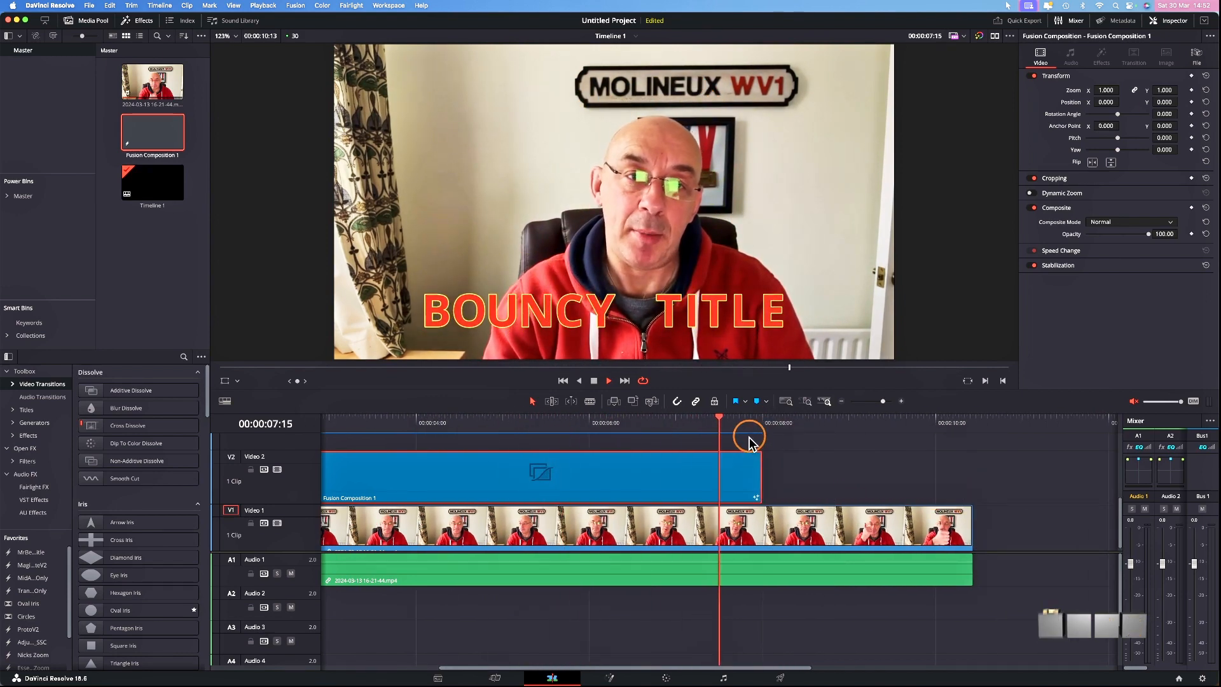
key("space")
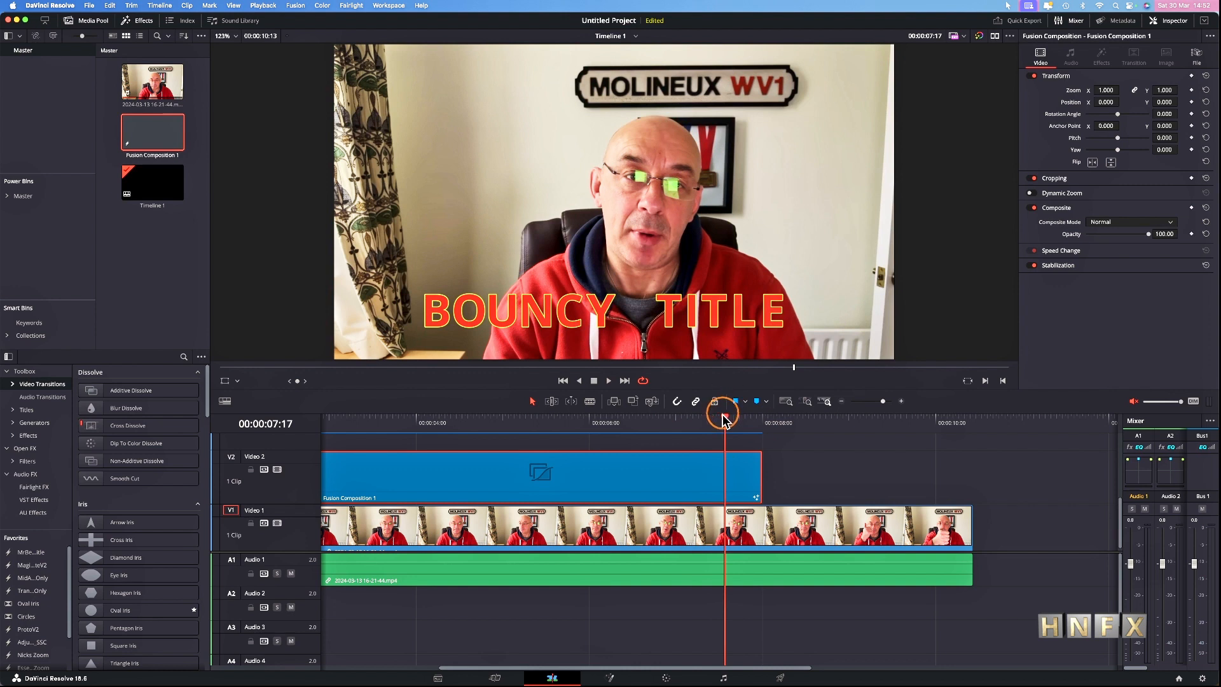
left_click_drag(722, 420, 731, 421)
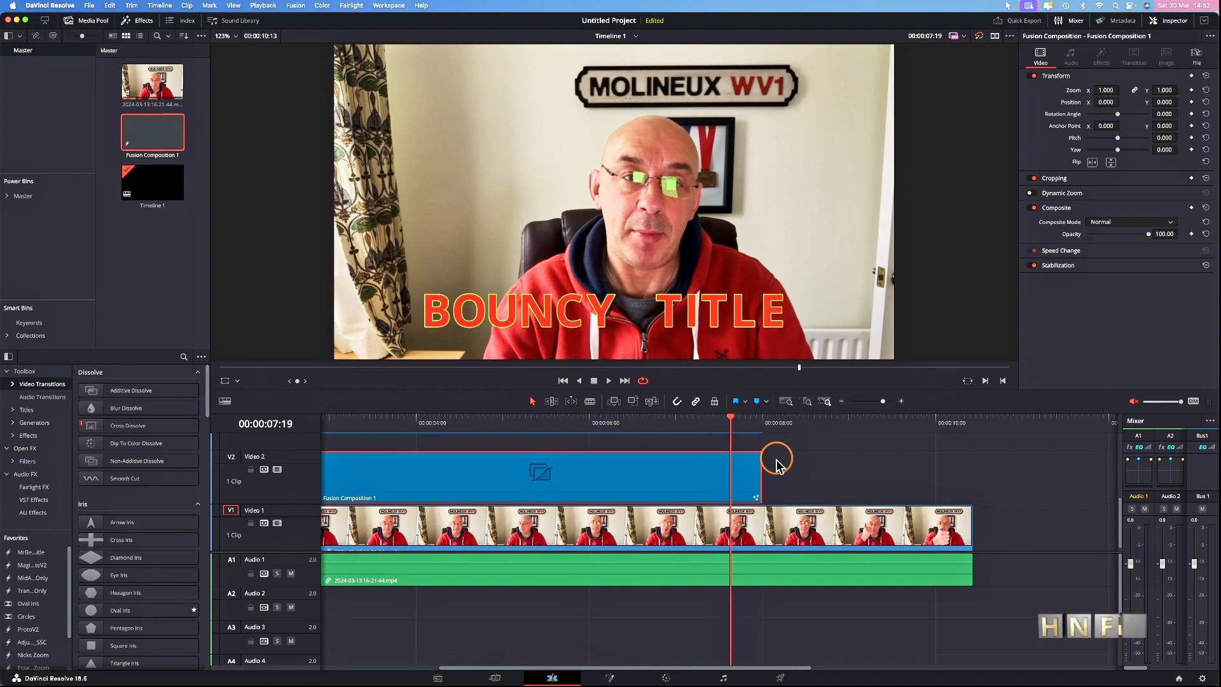
scroll(747, 469, "left", 5)
left_click(880, 419)
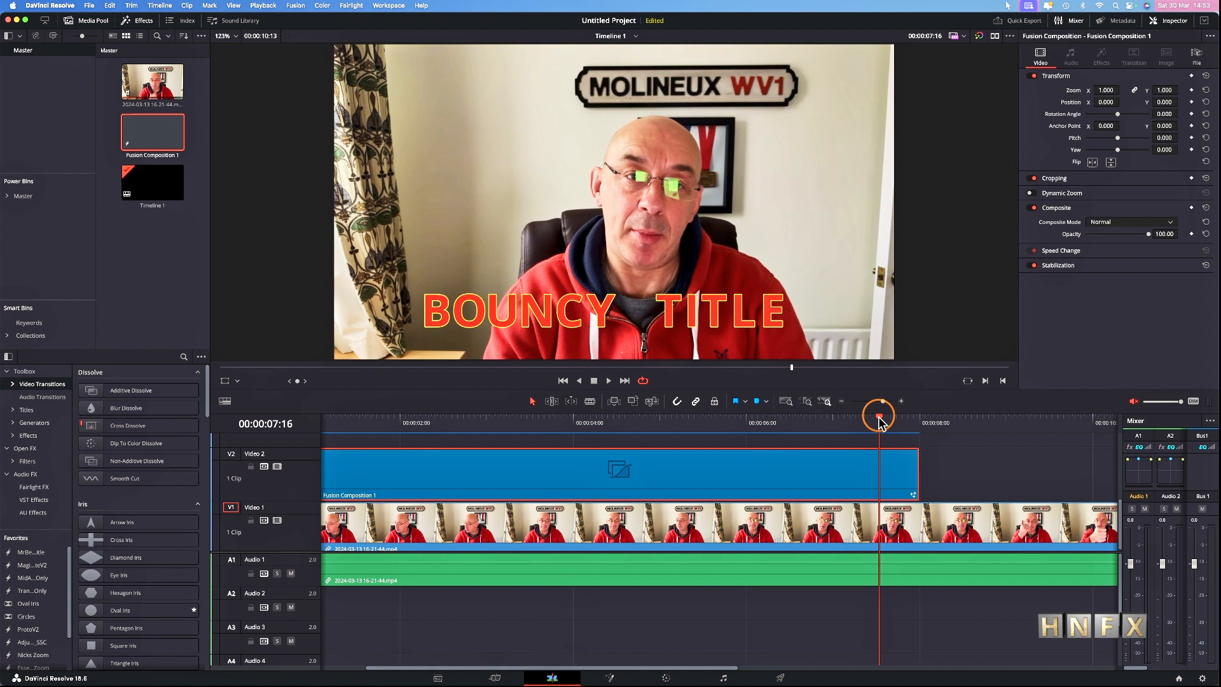
Step: Convert the Fusion composition on Video 2 into a compound clip named Compound Clip 1
right_click(888, 476)
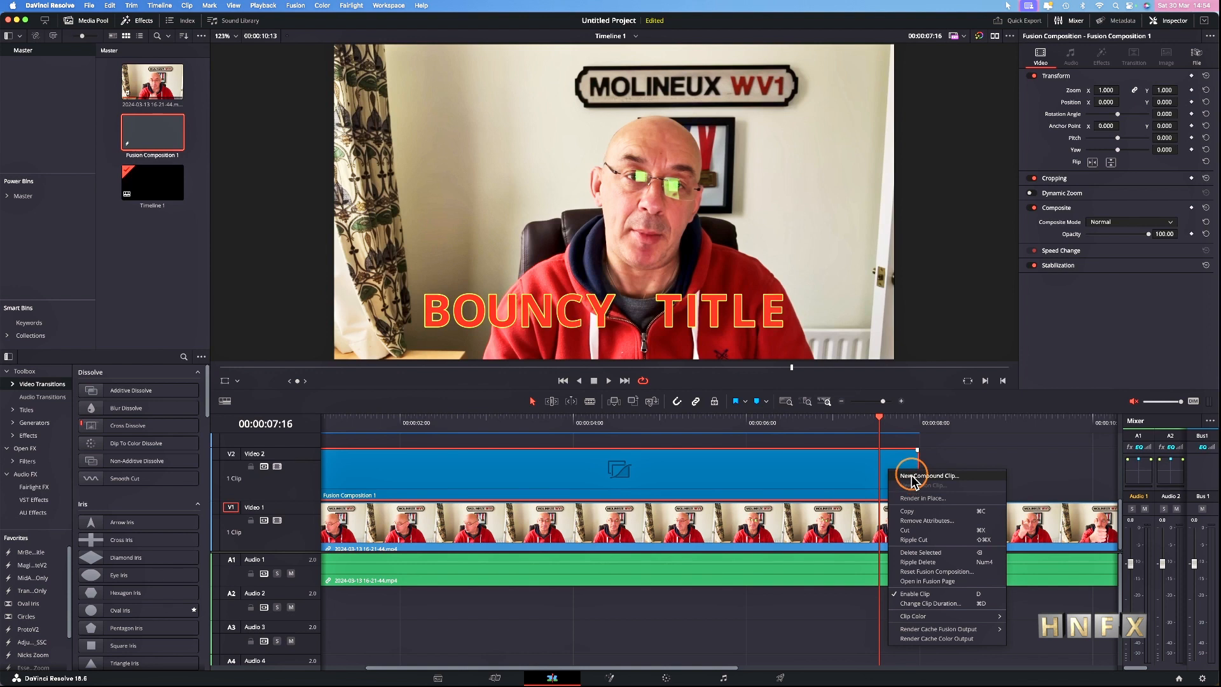
left_click(914, 477)
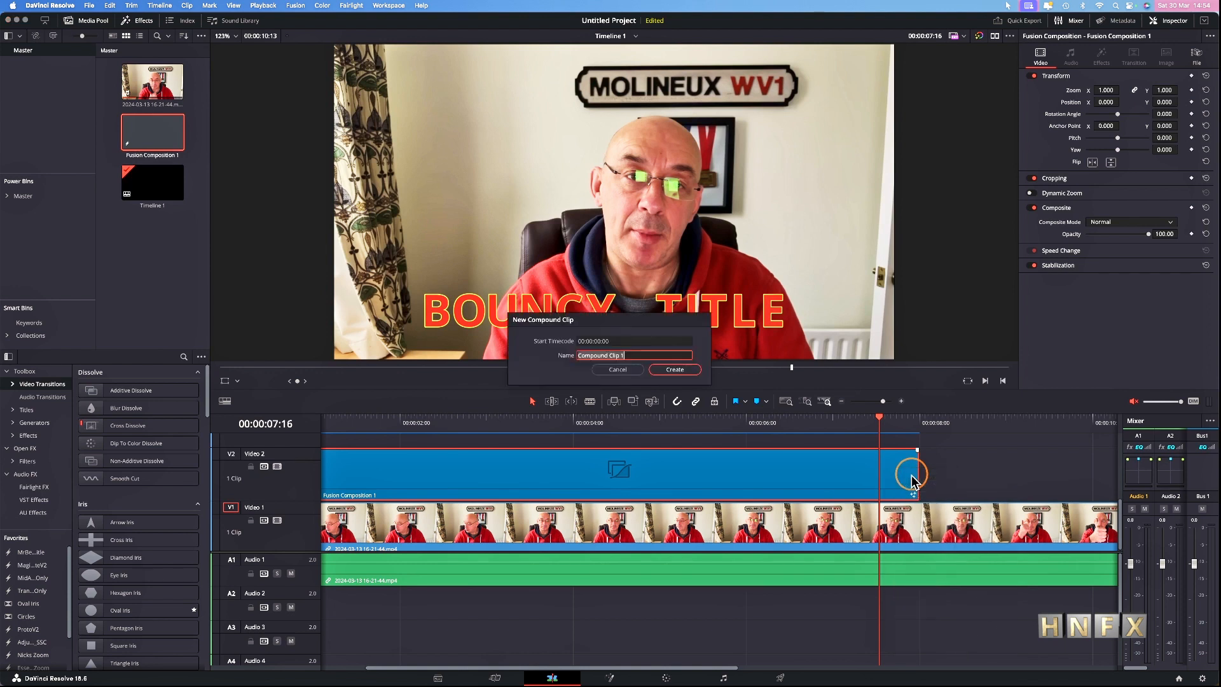
left_click(665, 371)
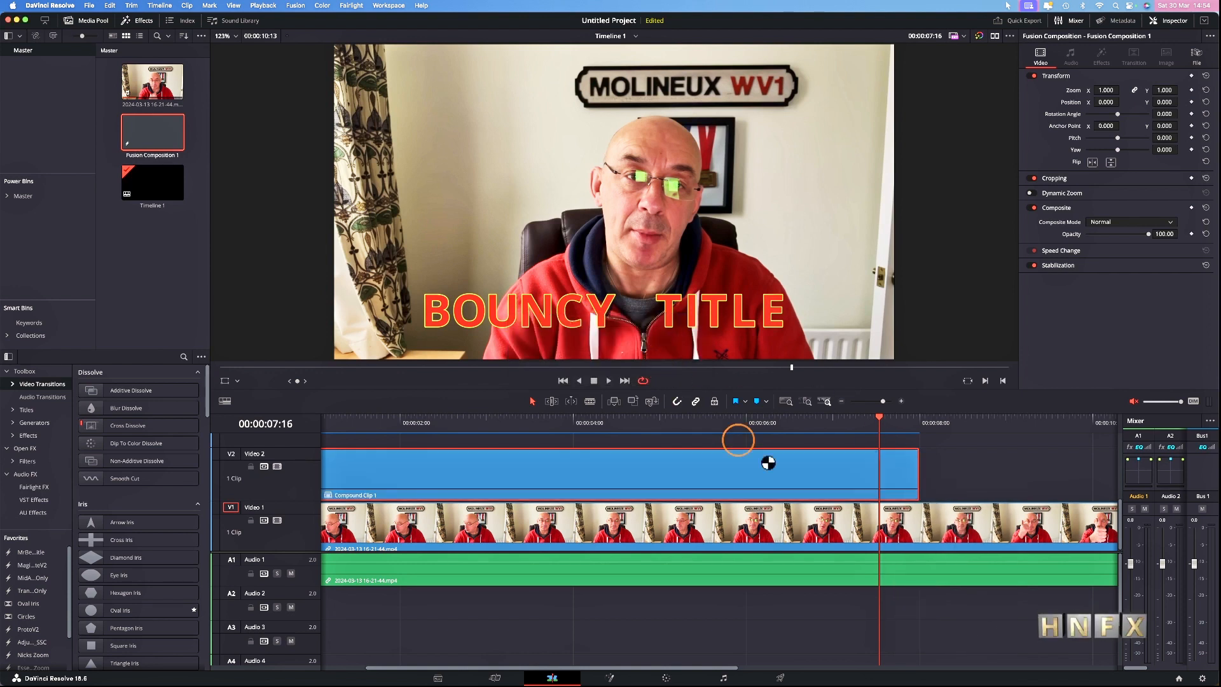
Step: Show Retime Controls on the compound clip and add a freeze frame at 00:00:07:16
right_click(879, 474)
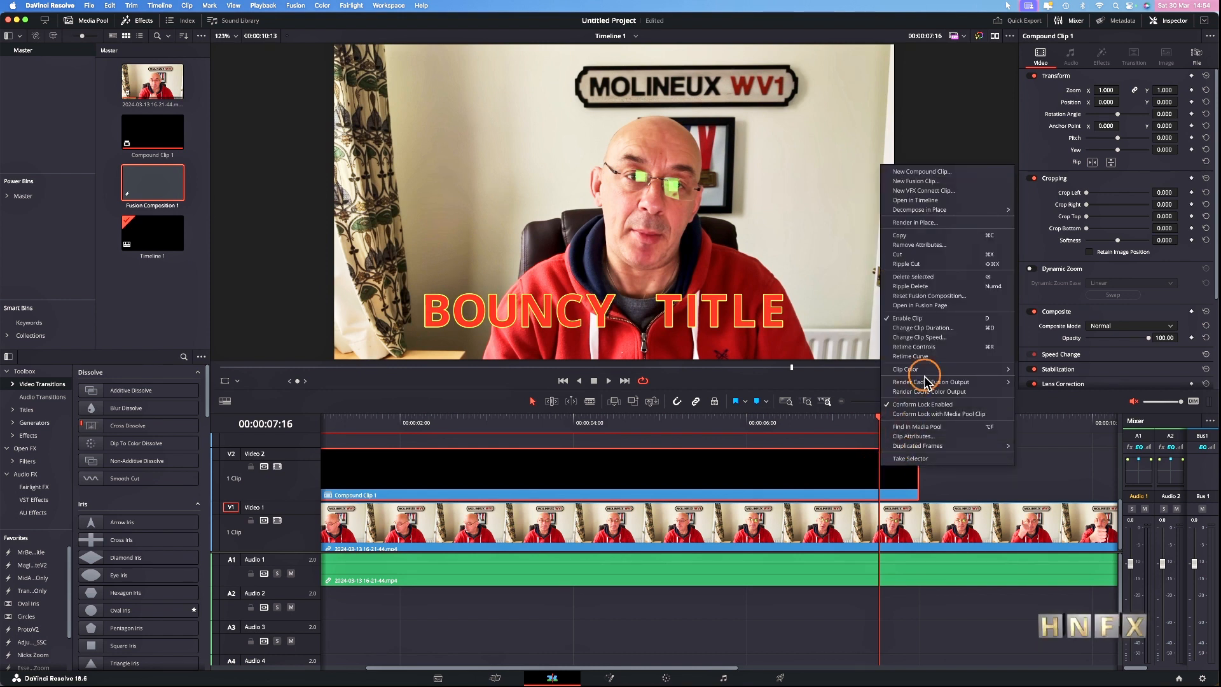
left_click(915, 346)
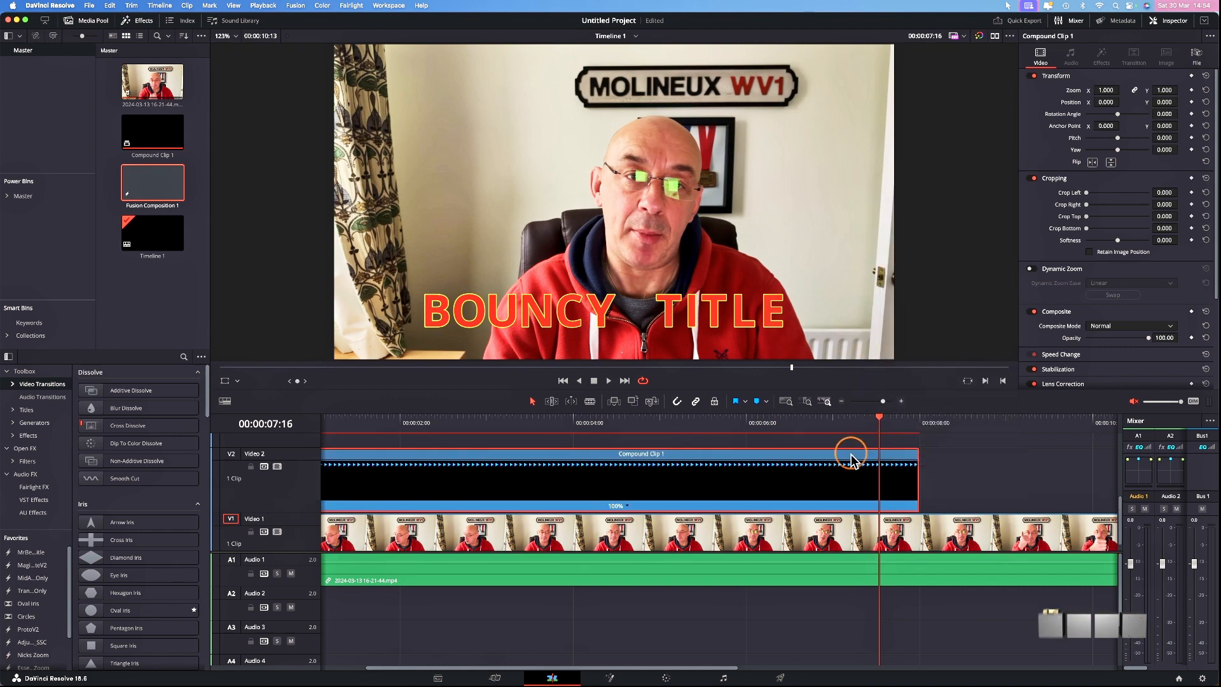
left_click(628, 507)
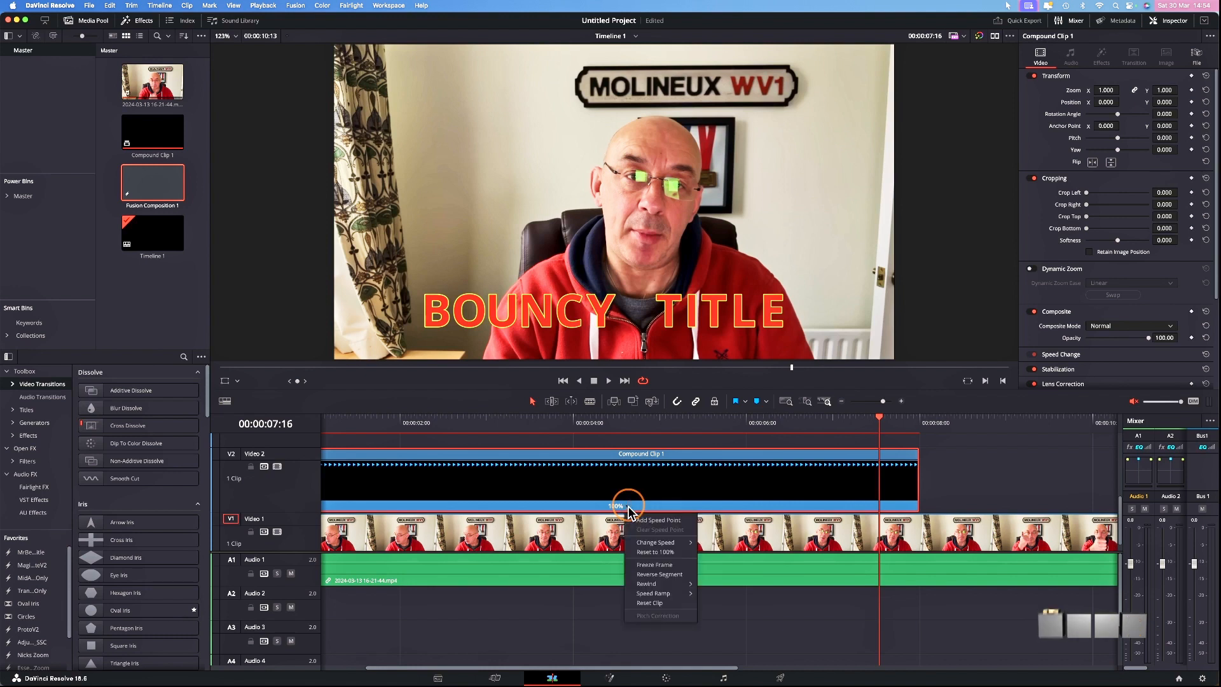
left_click(649, 564)
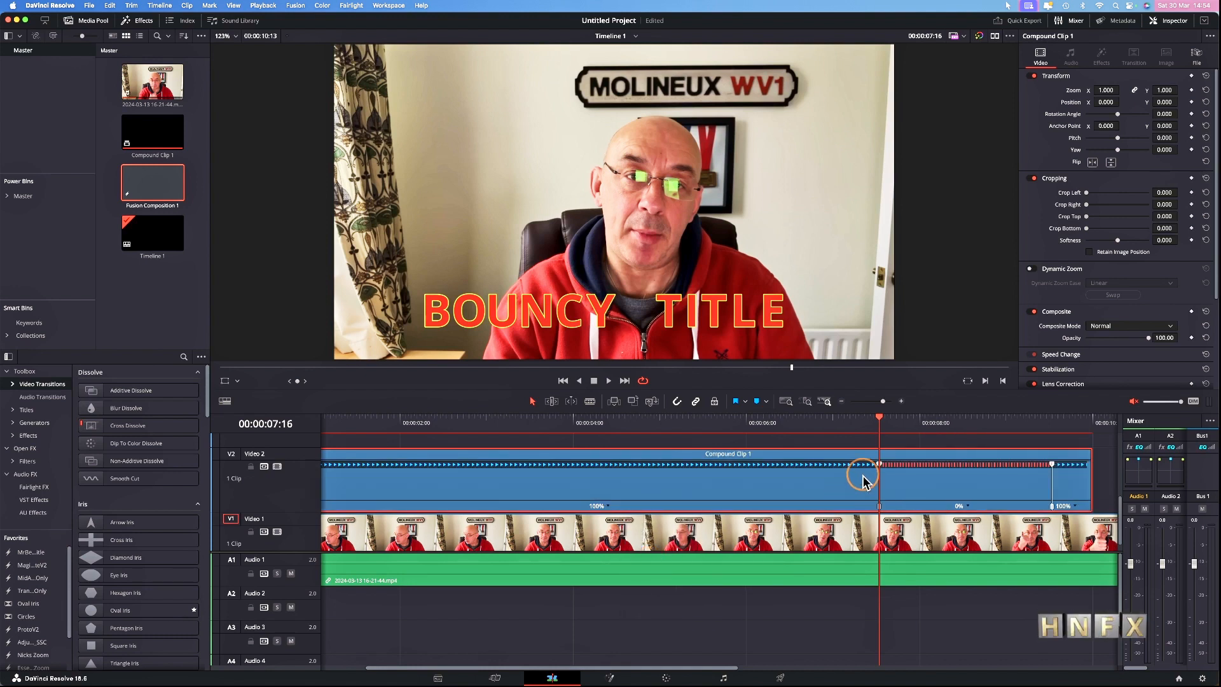
Step: Extend the compound clip's freeze frame segment until its end lines up with the end of the footage on Video 1
scroll(864, 481, "right", 5)
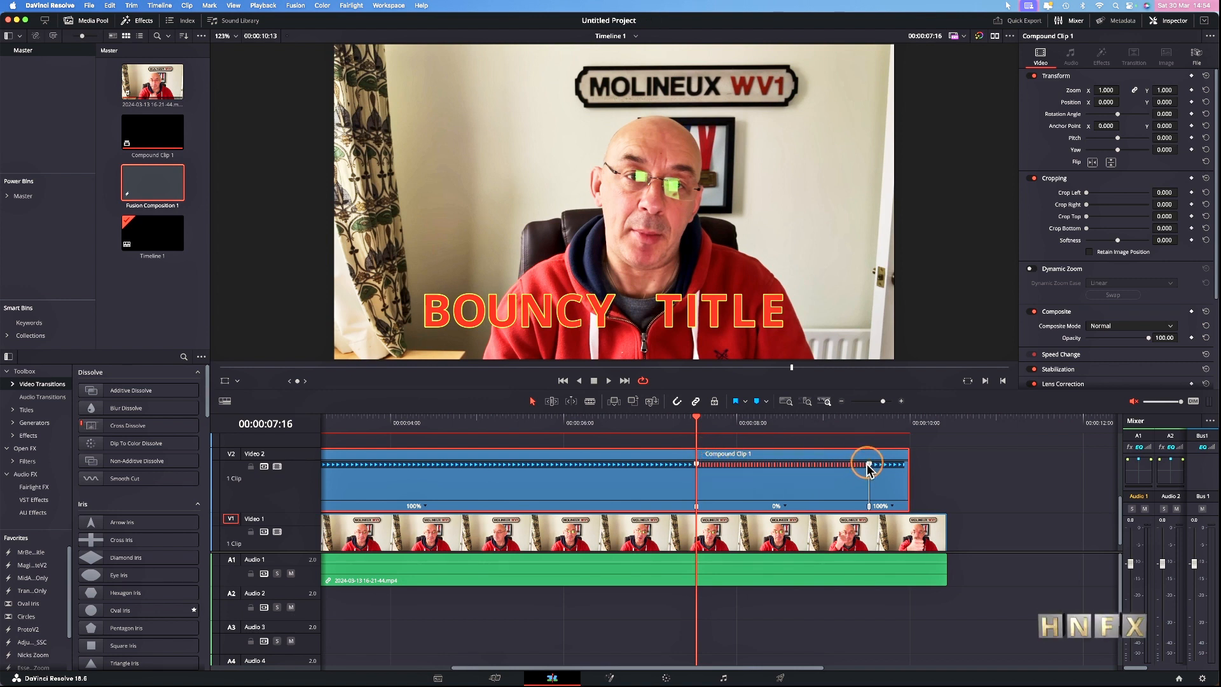
left_click_drag(875, 470, 911, 476)
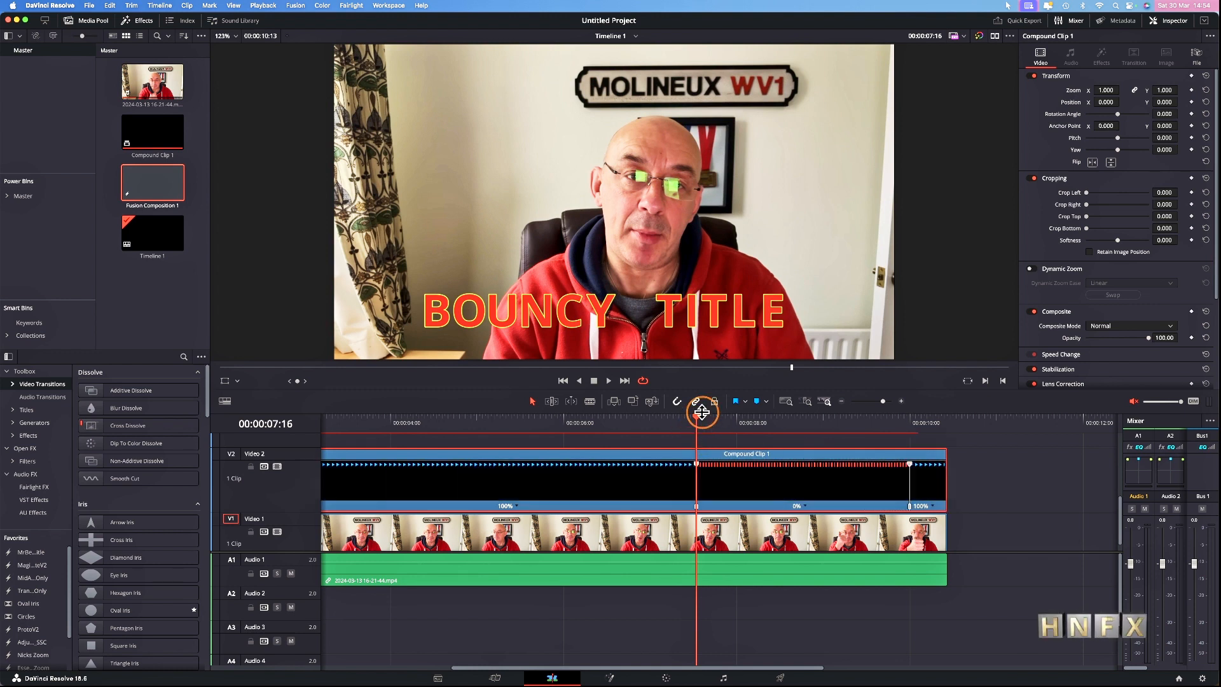
scroll(706, 446, "left", 3)
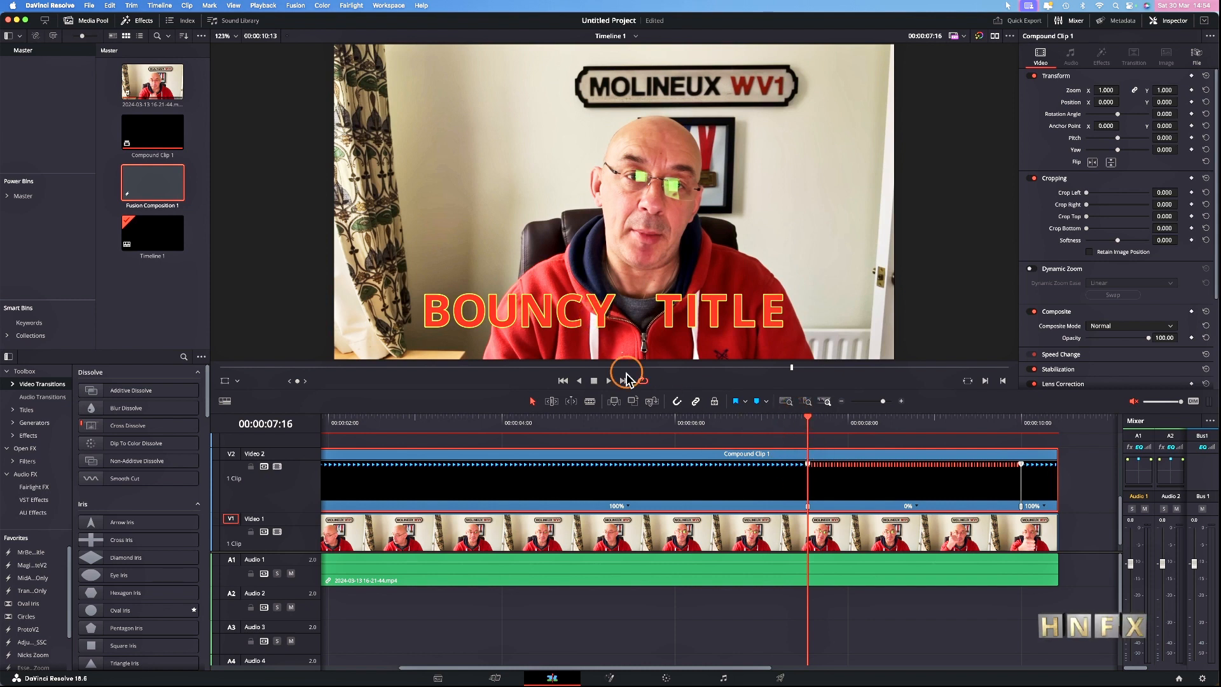
left_click(89, 5)
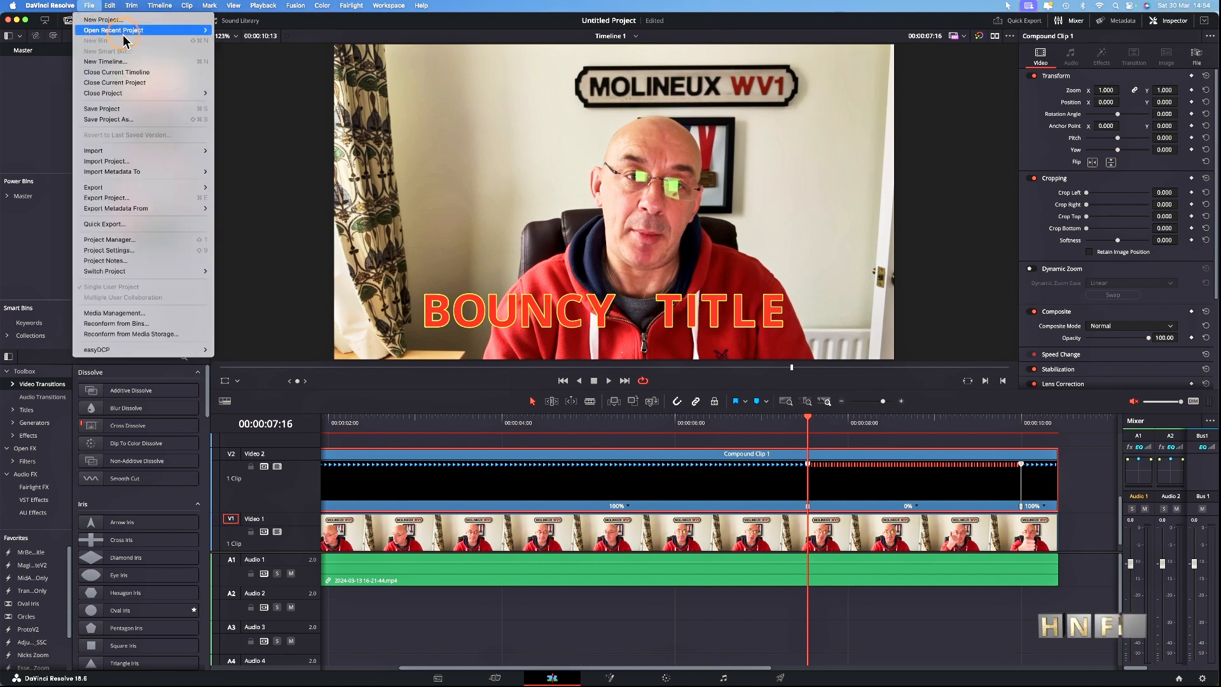
mouse_move(132, 186)
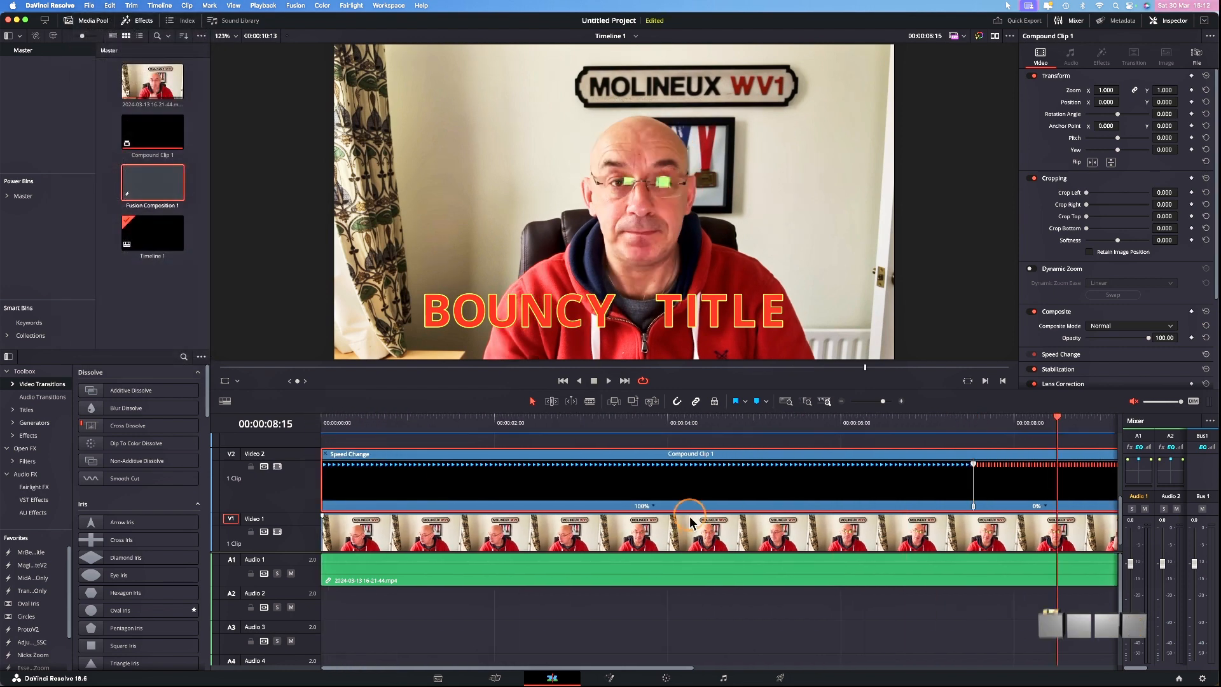
Step: Play back the finished title over the footage, including its frozen ending, and replay it from the beginning
key("space")
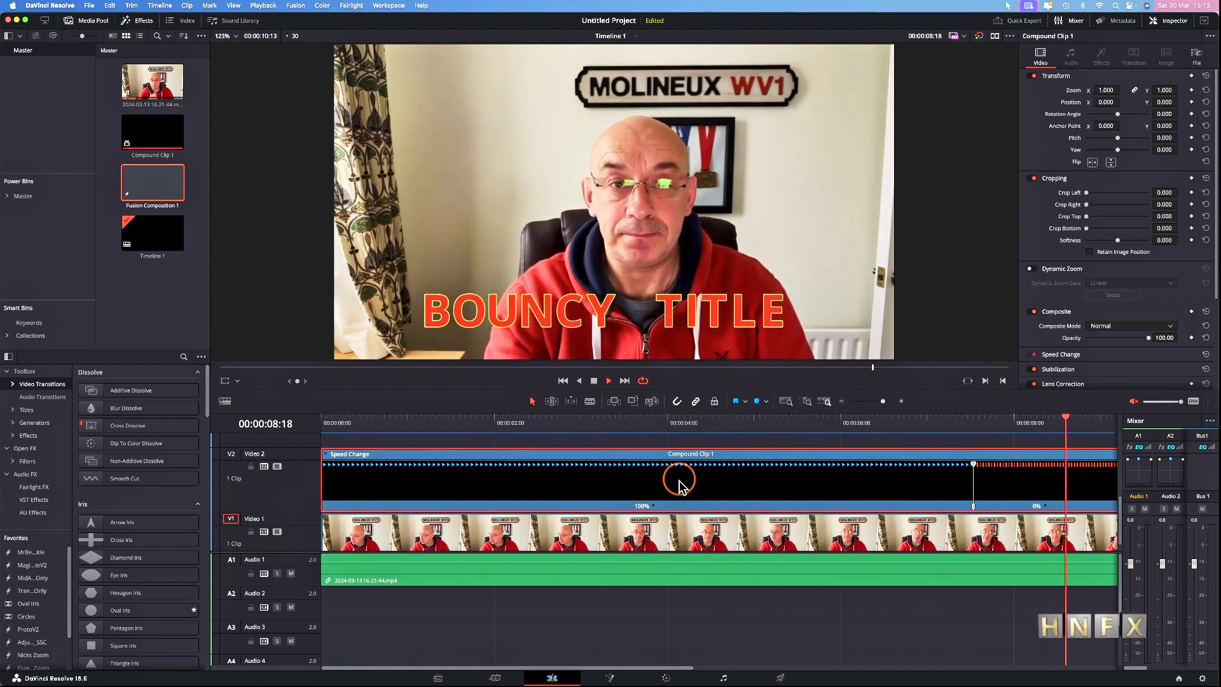
key("space")
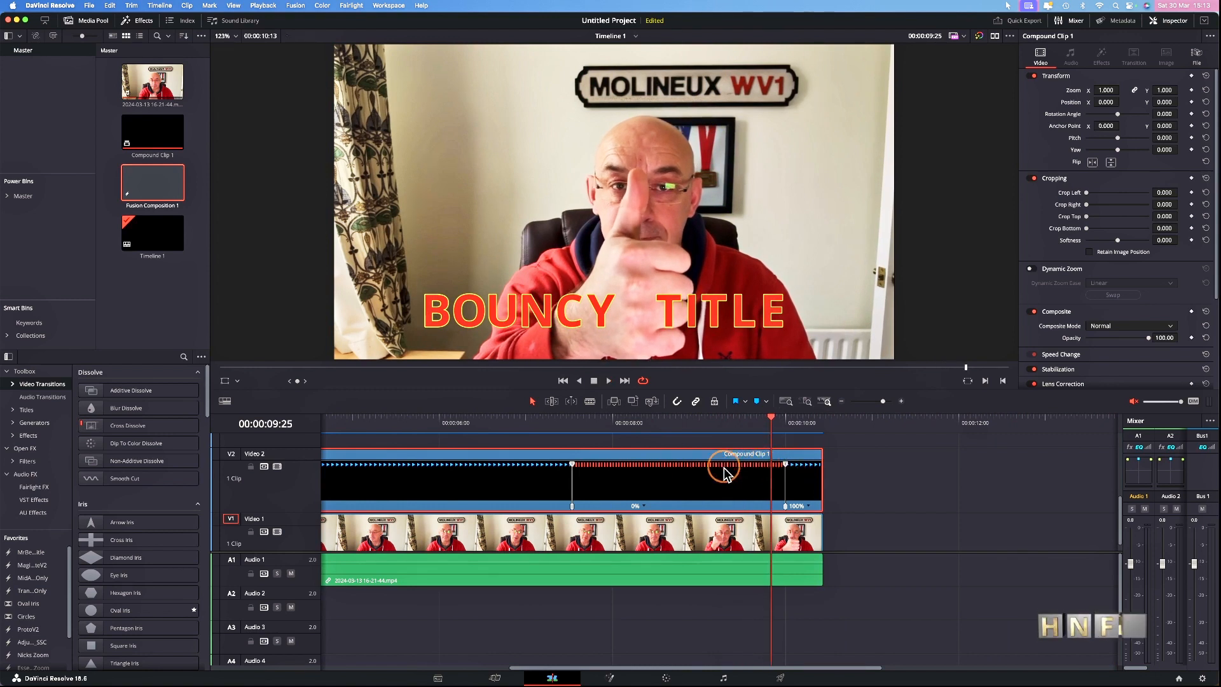
scroll(676, 471, "left", 2)
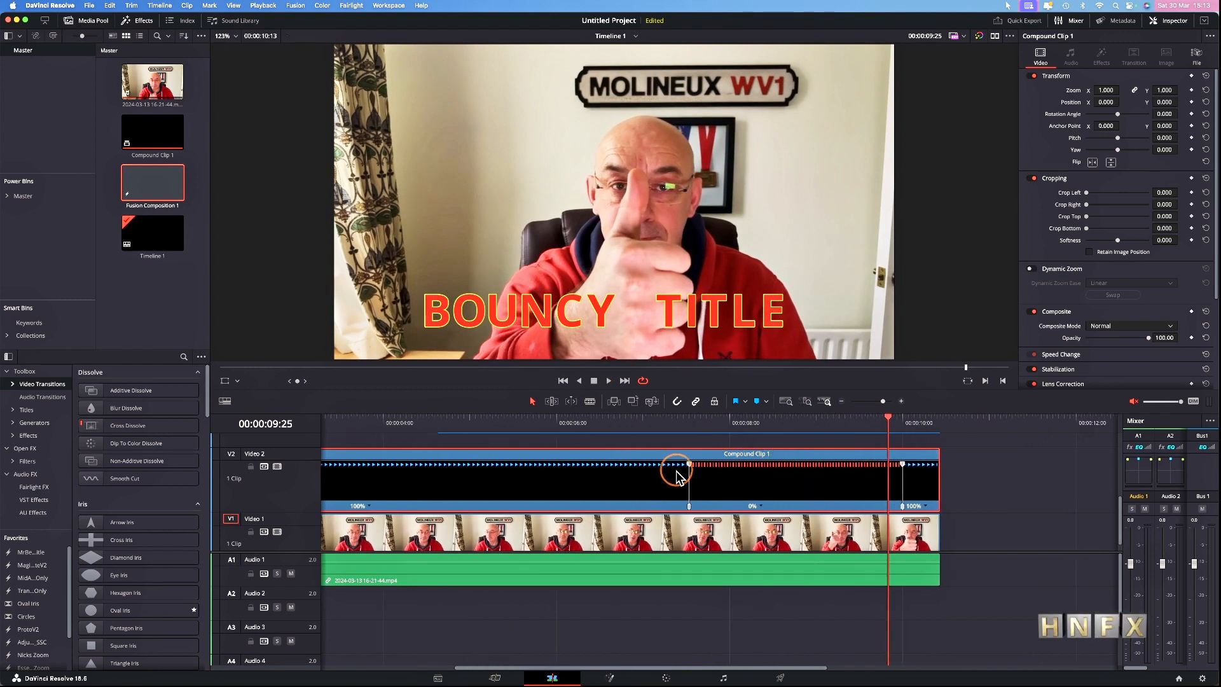
key("space")
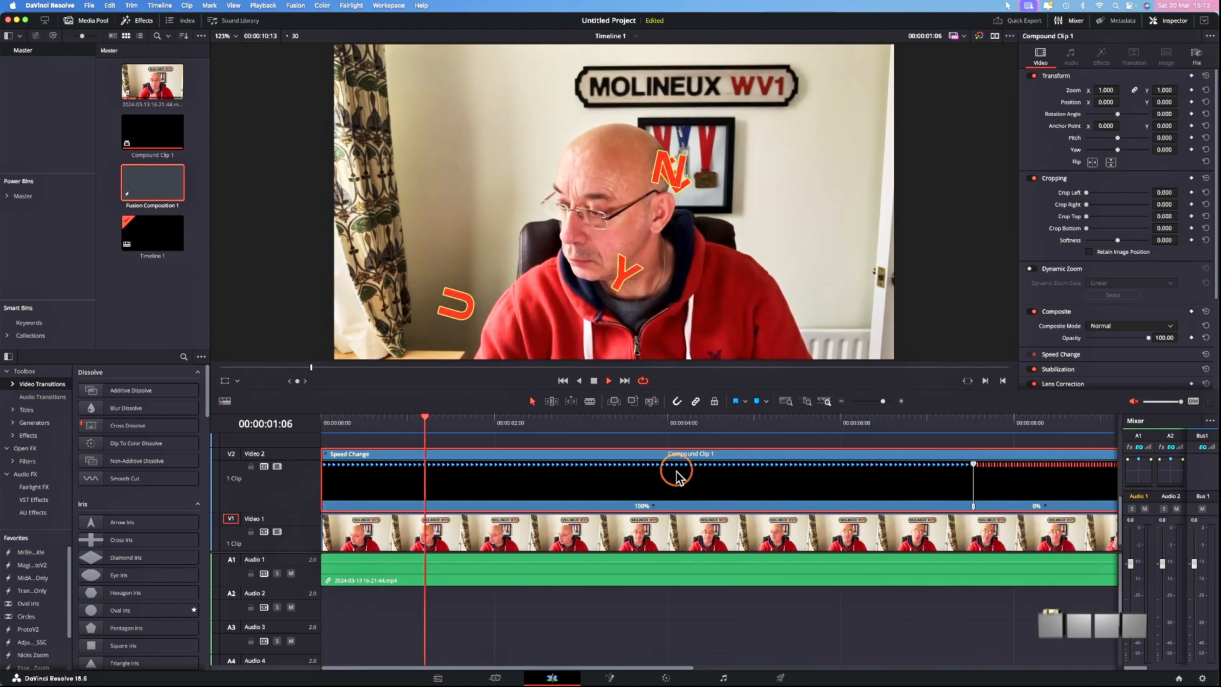